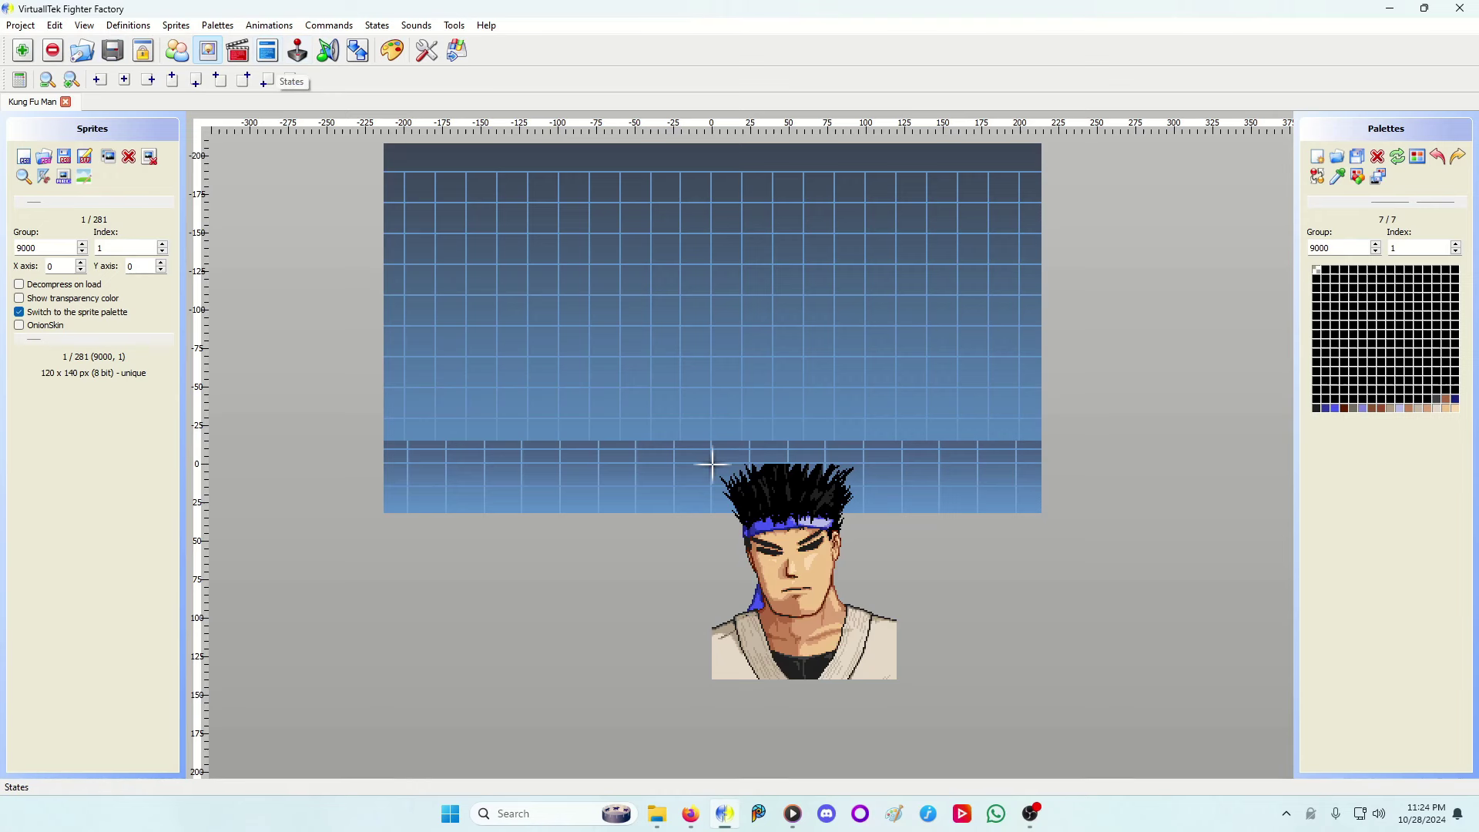
# Step: Open kfm.cns state code and place the cursor after the Win pose 1 - Bow controller
pyautogui.click(266, 50)
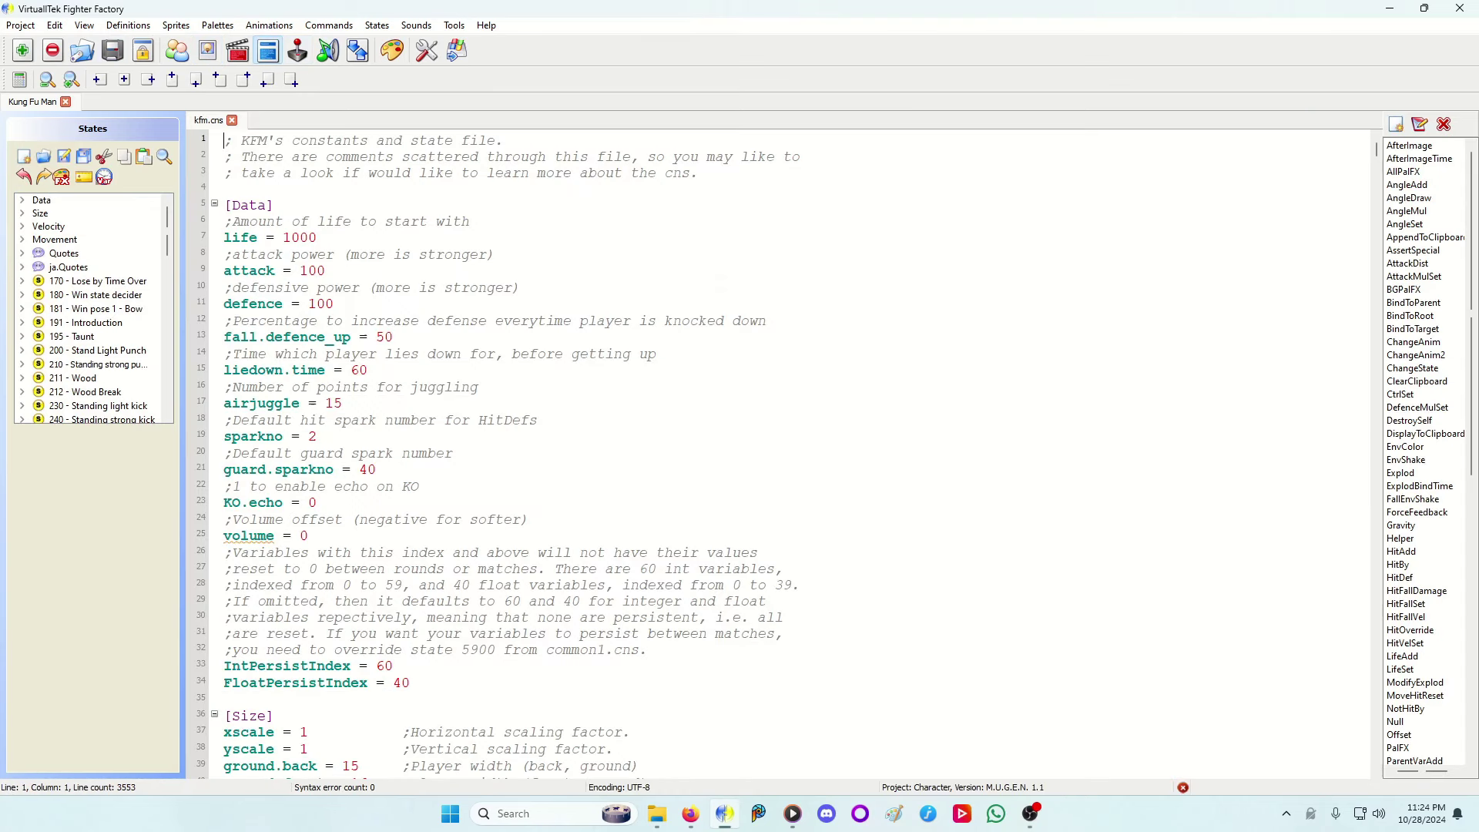
pyautogui.scroll(-3, 774, 451)
pyautogui.scroll(-4, 773, 452)
pyautogui.scroll(-8, 774, 451)
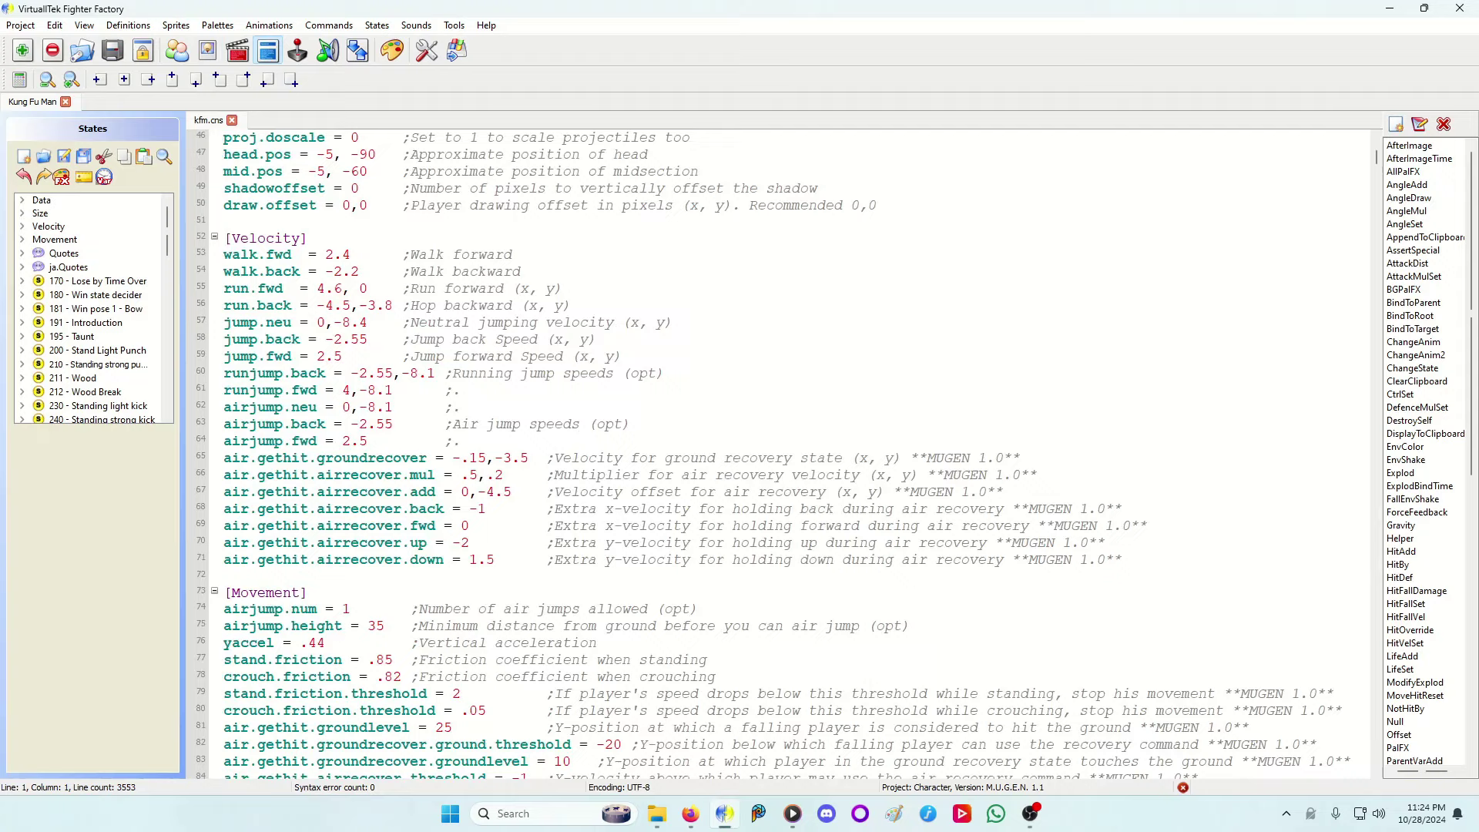
pyautogui.scroll(-7, 774, 452)
pyautogui.scroll(-7, 774, 451)
pyautogui.scroll(-1, 775, 451)
pyautogui.scroll(2, 774, 450)
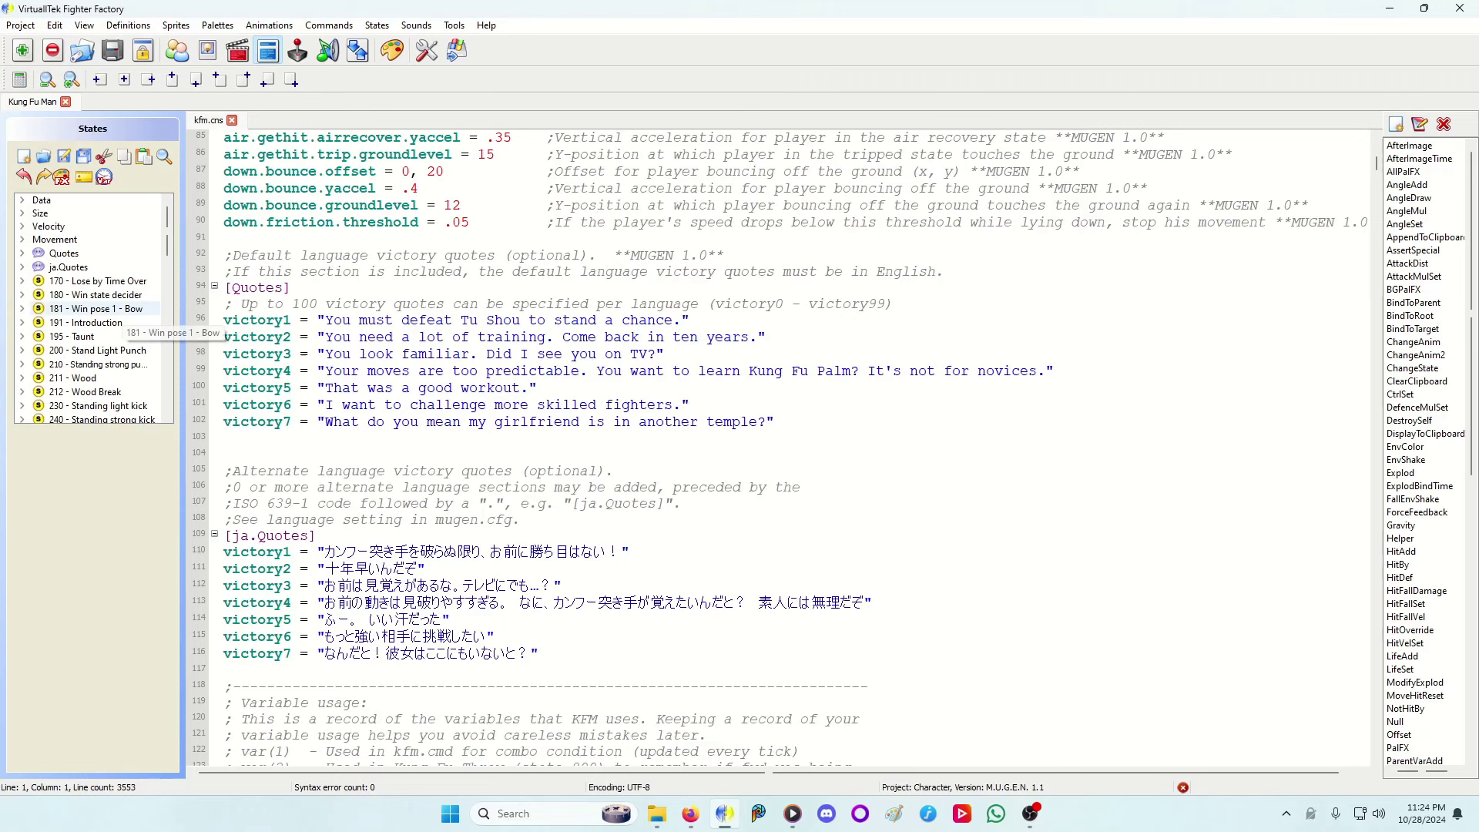
pyautogui.click(99, 309)
pyautogui.click(224, 320)
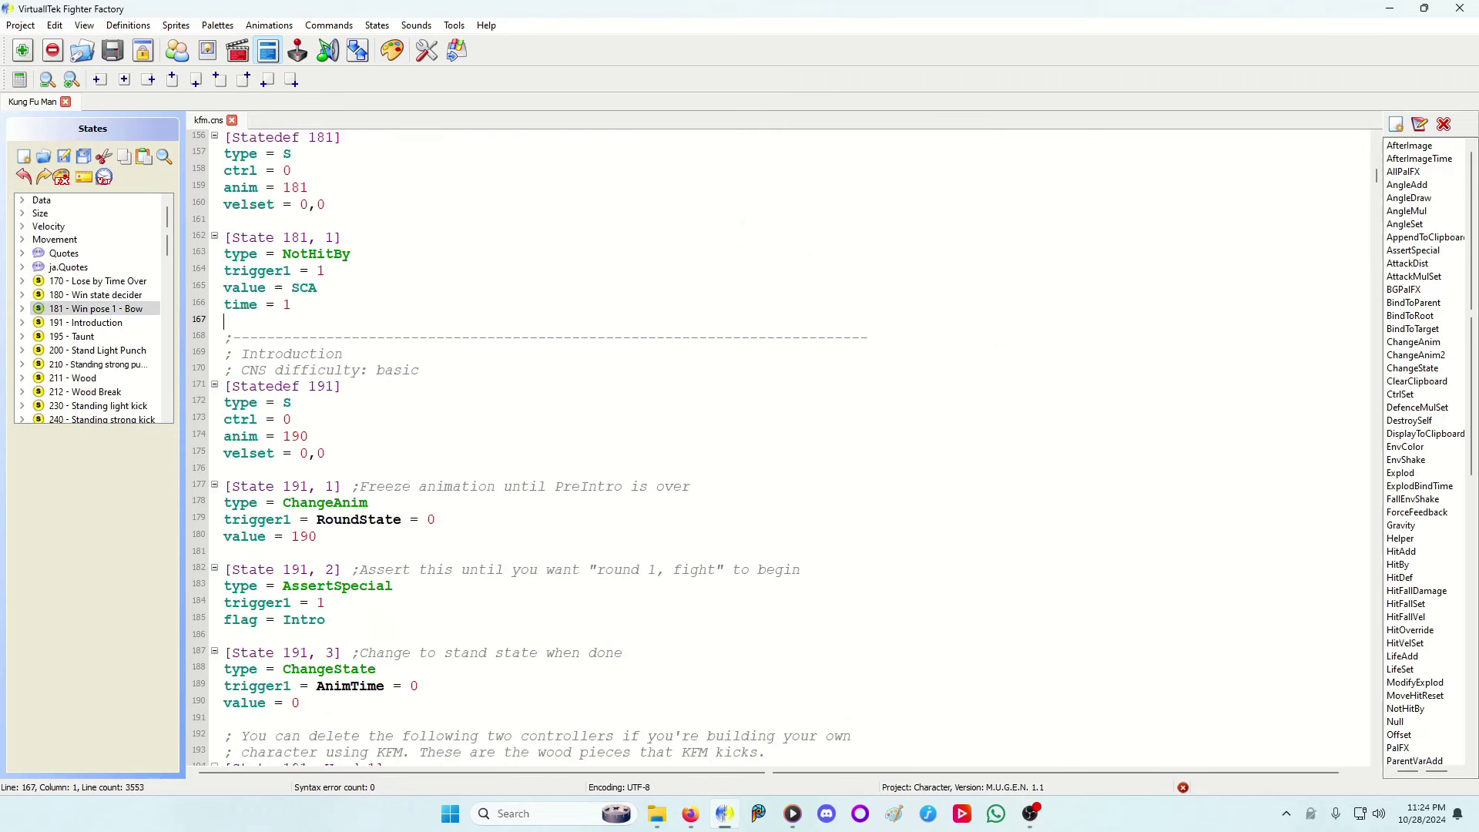
pyautogui.scroll(4, 774, 450)
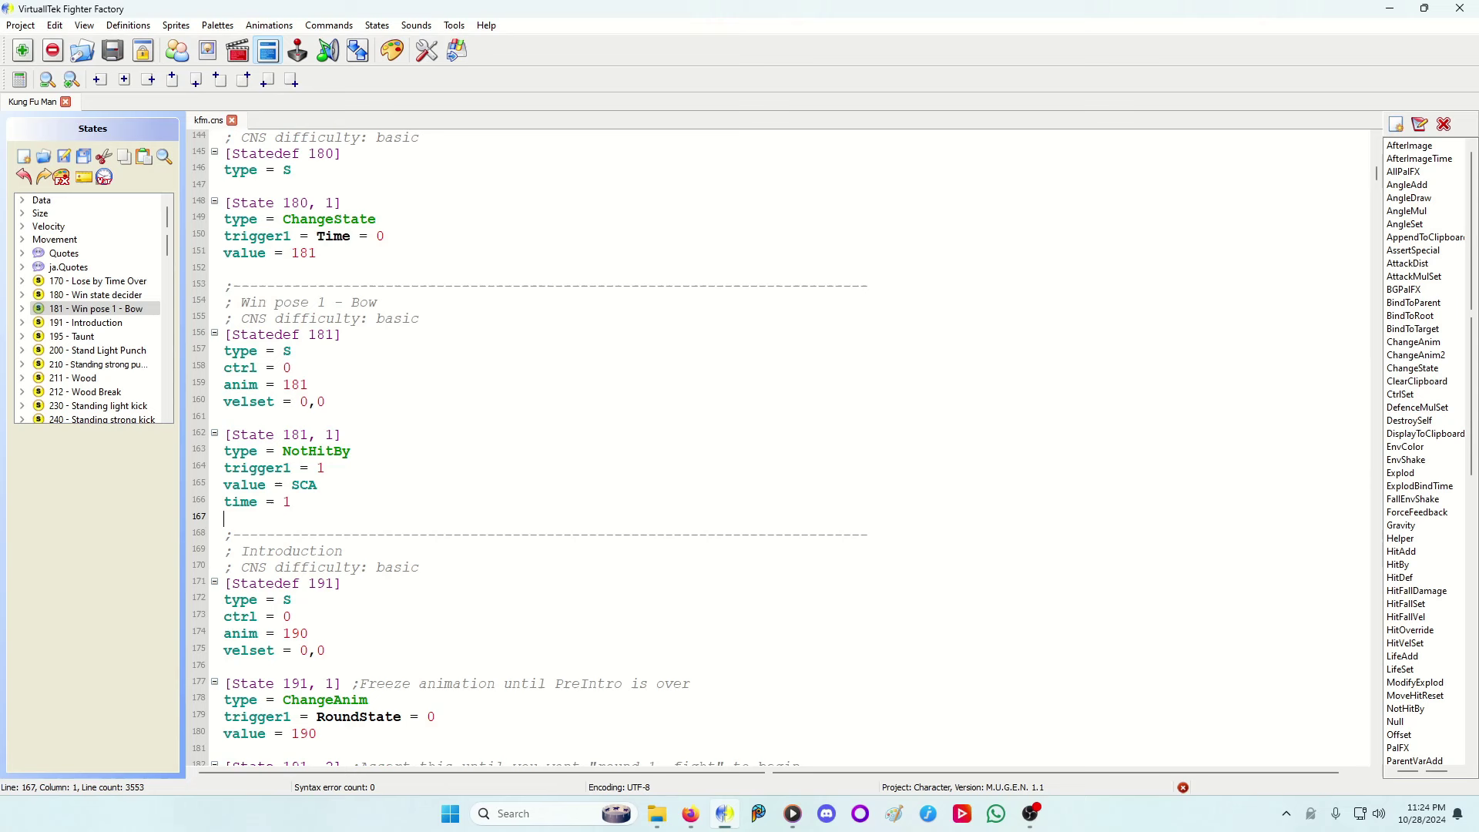
pyautogui.scroll(-15, 92, 312)
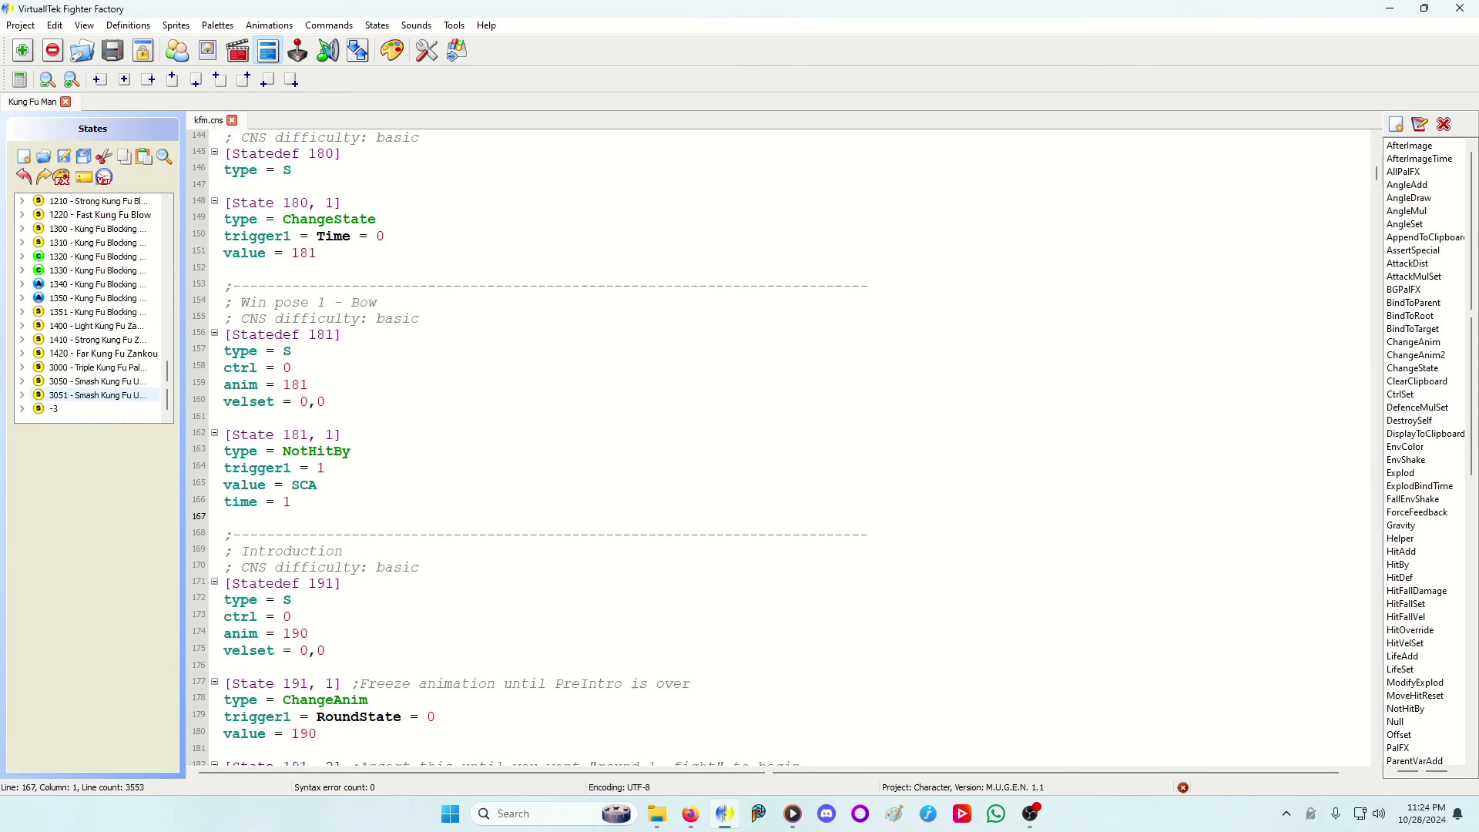
pyautogui.click(52, 409)
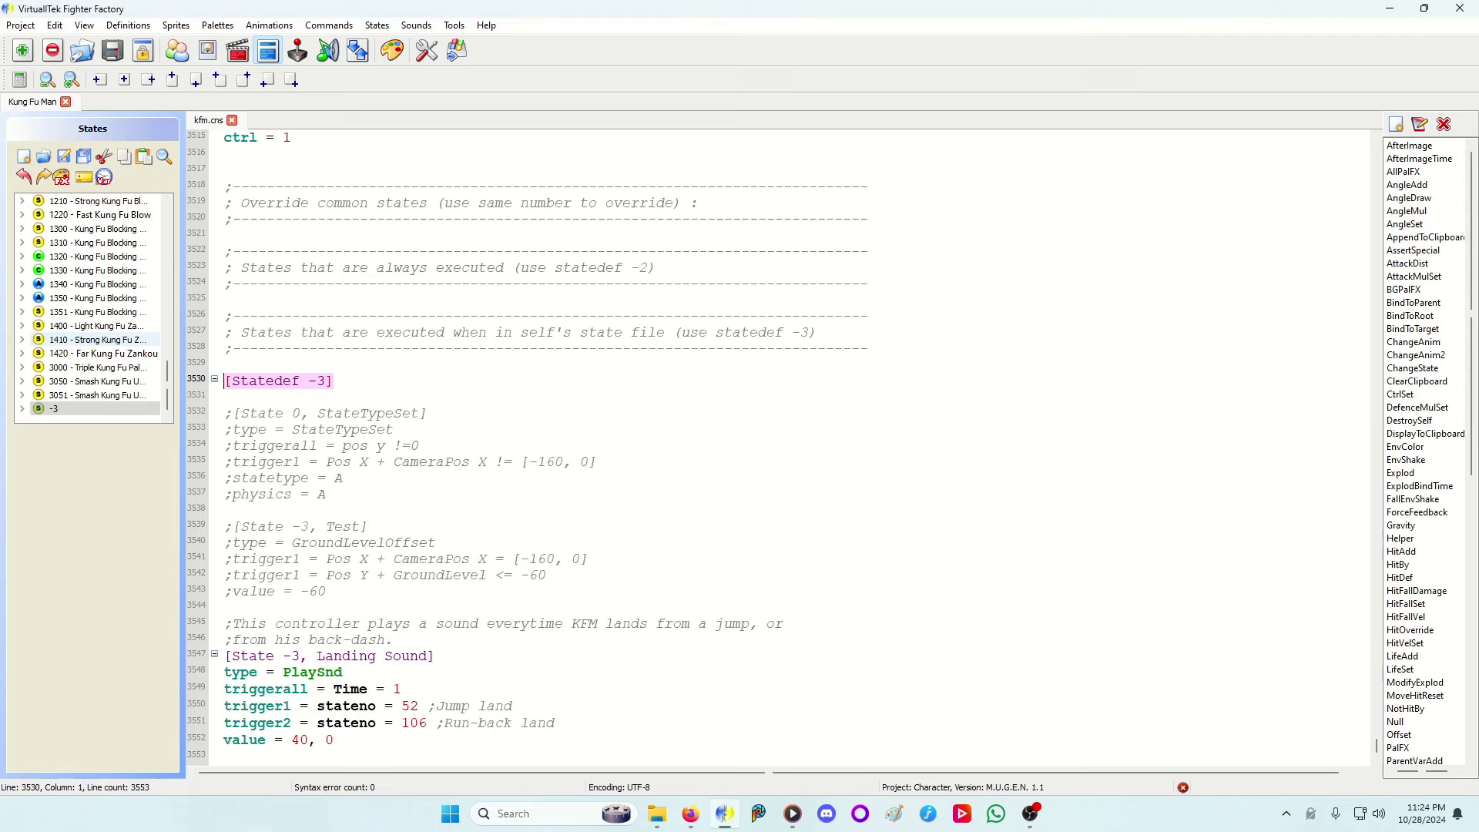
pyautogui.scroll(5, 94, 347)
pyautogui.scroll(5, 92, 347)
pyautogui.scroll(5, 92, 347)
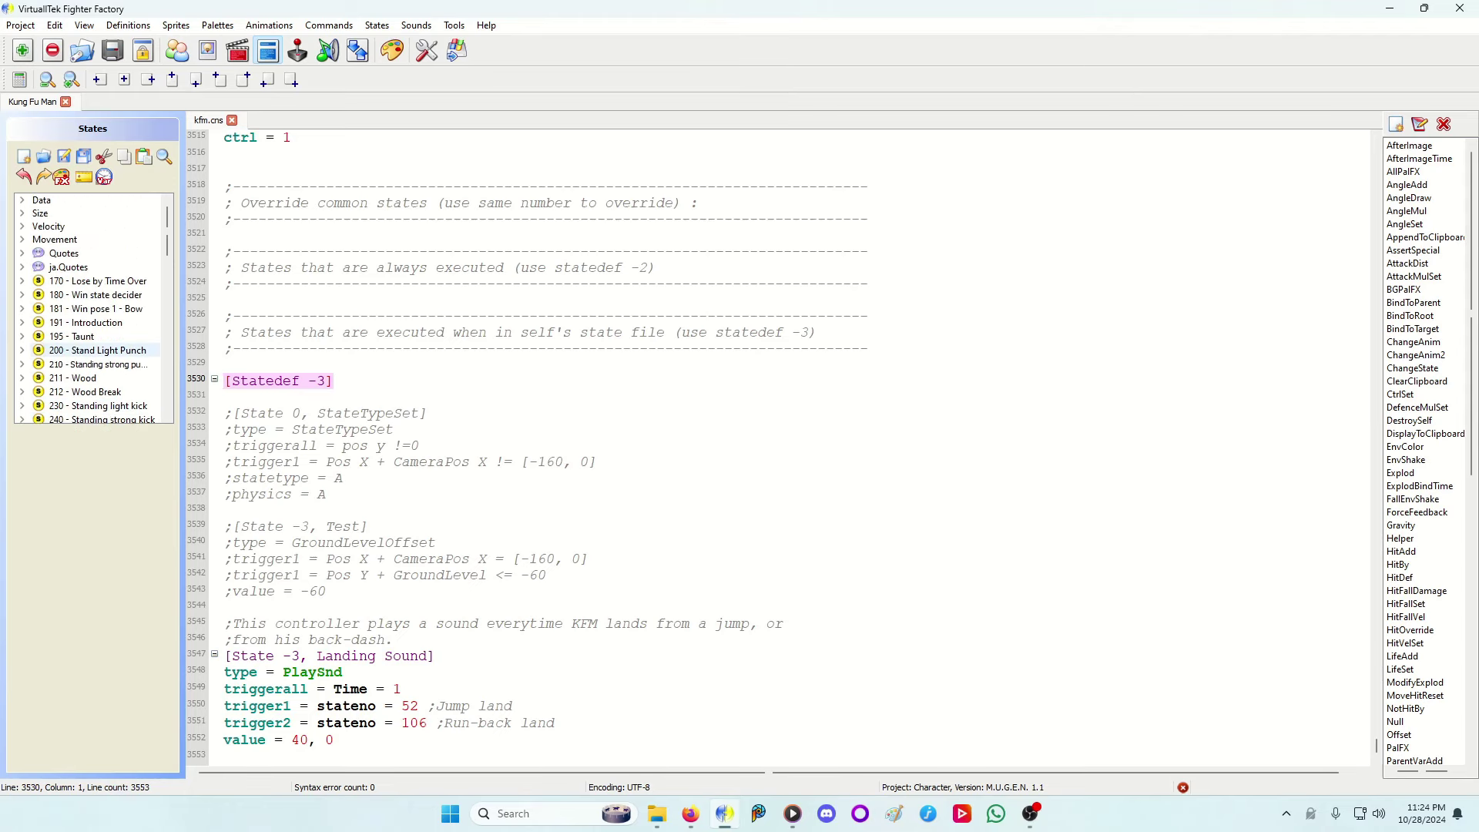
pyautogui.click(99, 309)
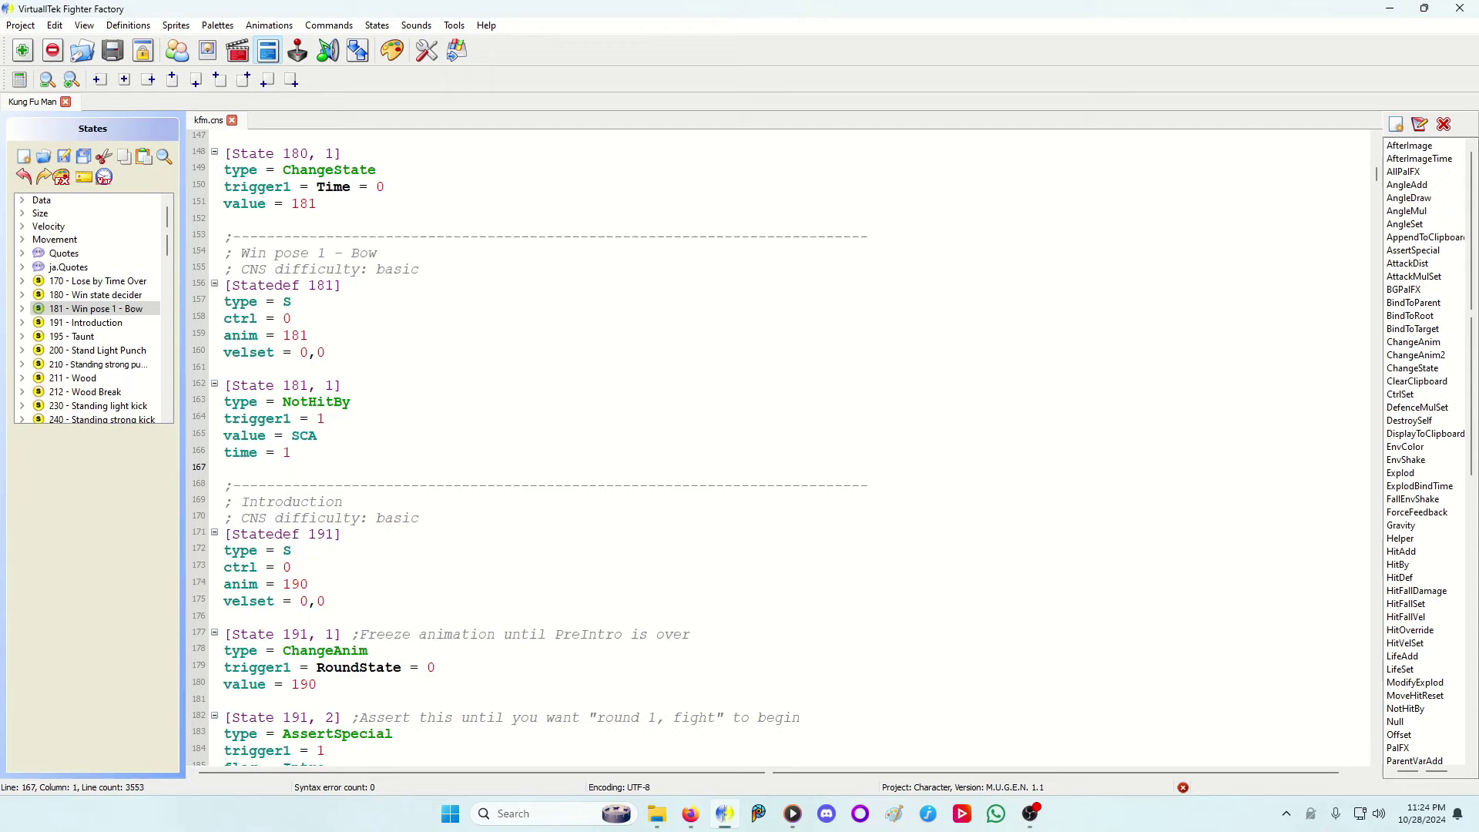
# Step: Insert a VictoryQuote controller with value 10 into Win pose 1 - Bow, removing its optional lines
pyautogui.press('Return')
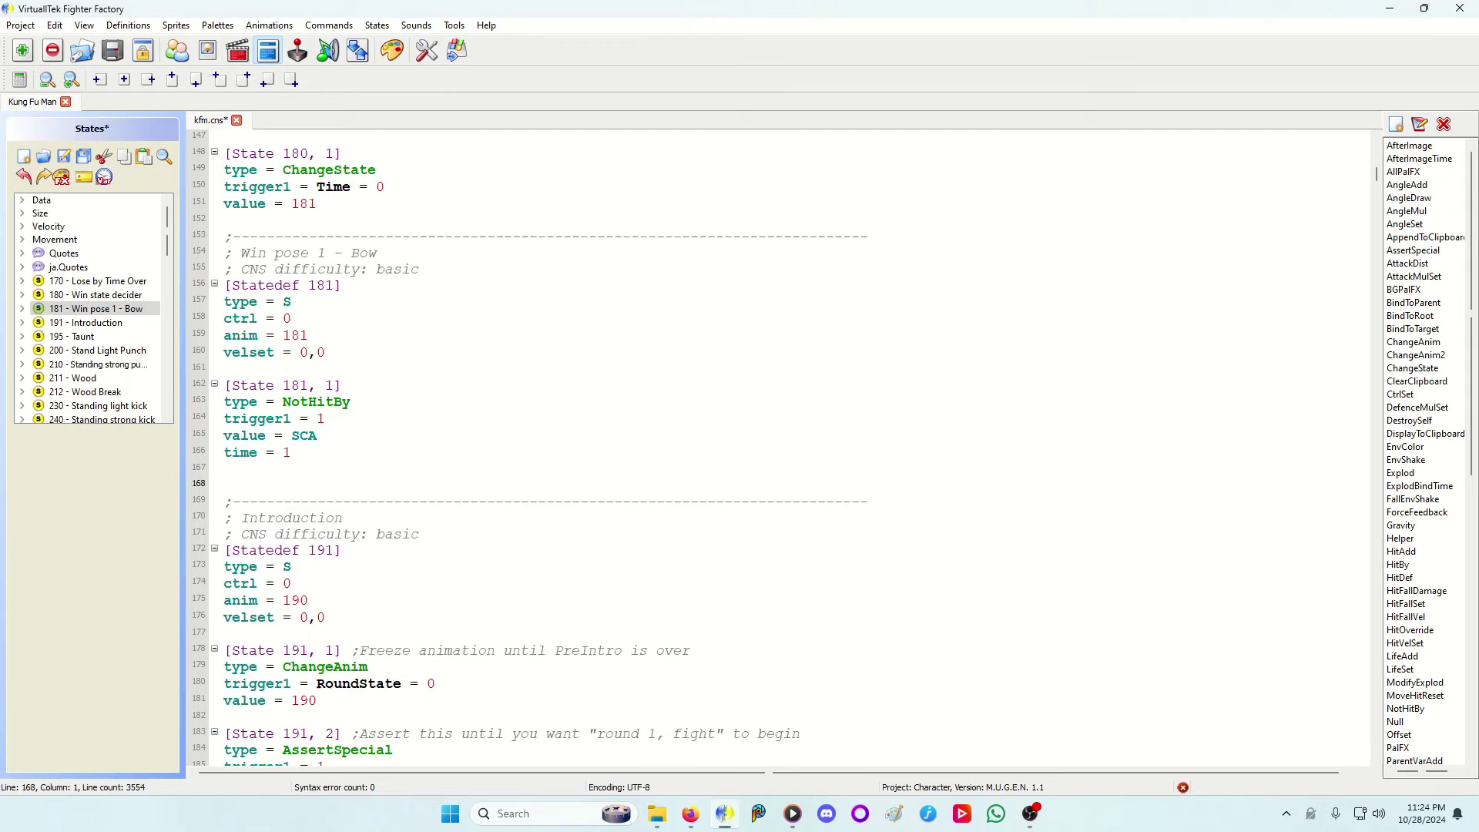
pyautogui.scroll(-7, 1421, 728)
pyautogui.scroll(-6, 1422, 728)
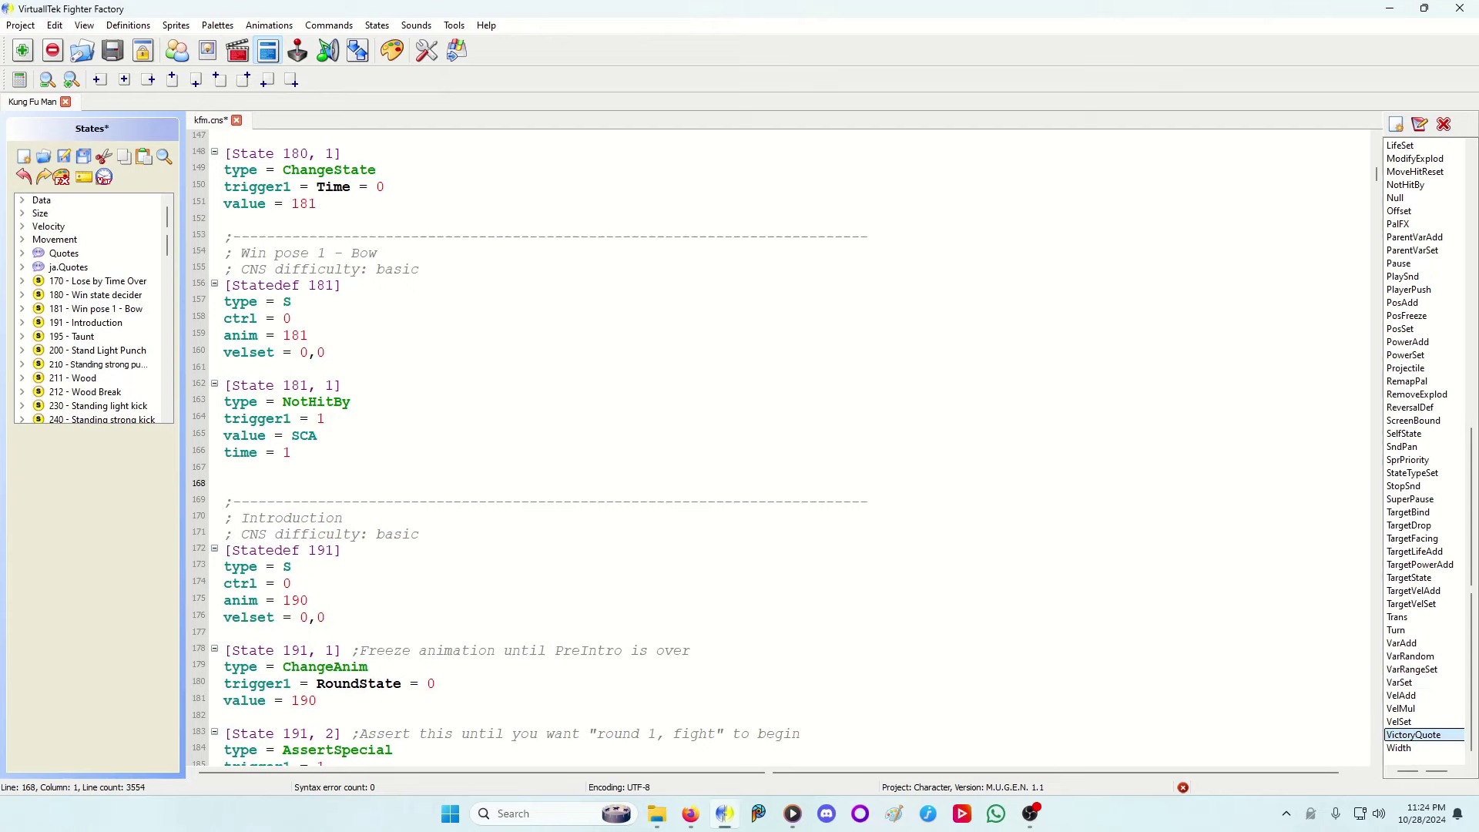
pyautogui.doubleClick(1413, 734)
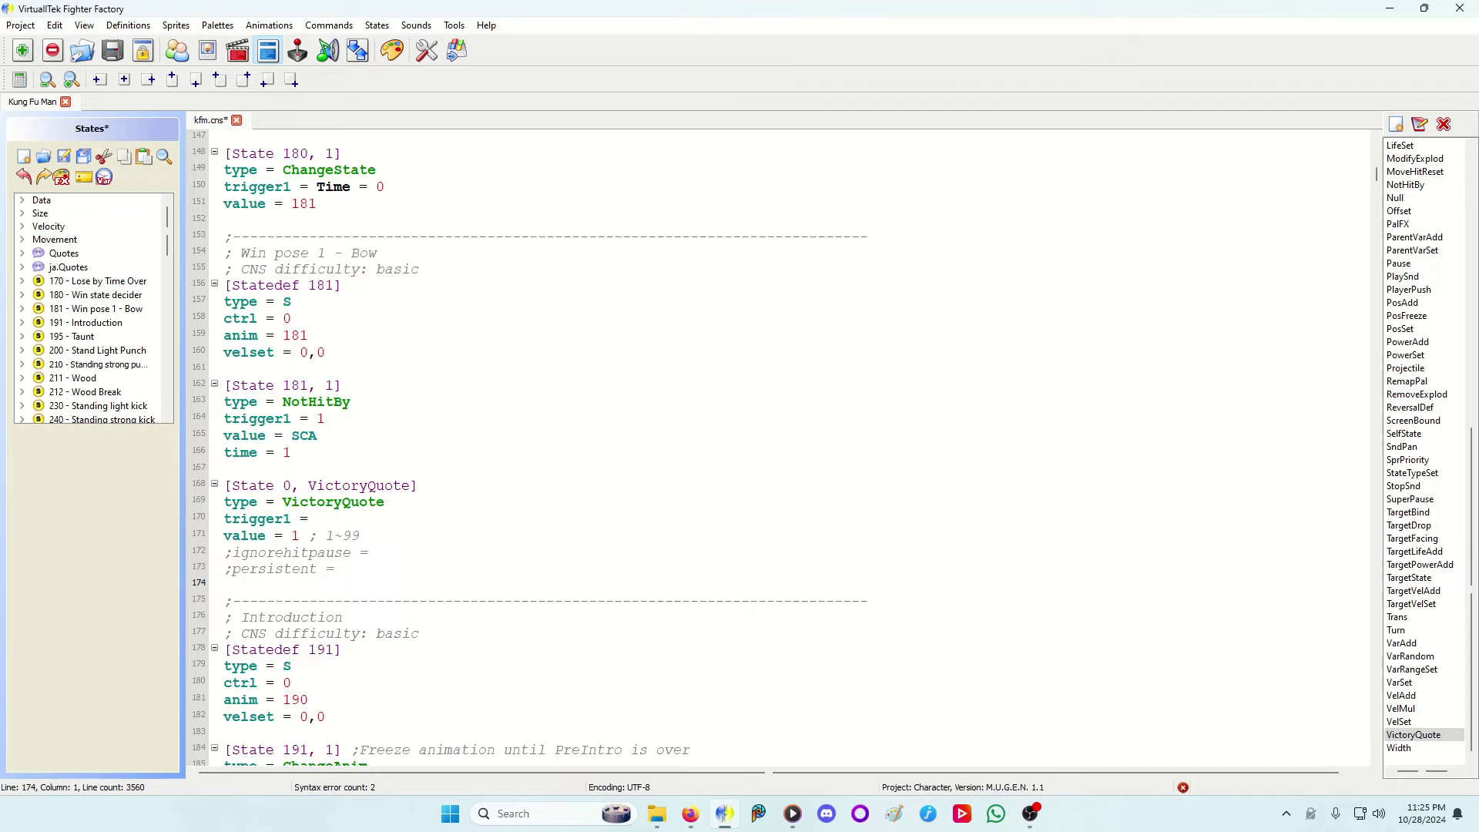
pyautogui.moveTo(295, 535); pyautogui.dragTo(360, 535)
pyautogui.write('0')
pyautogui.hotkey('shift', 'Down')
pyautogui.hotkey('shift', 'Down')
pyautogui.hotkey('shift', 'End')
pyautogui.press('Delete')
pyautogui.press('Up')
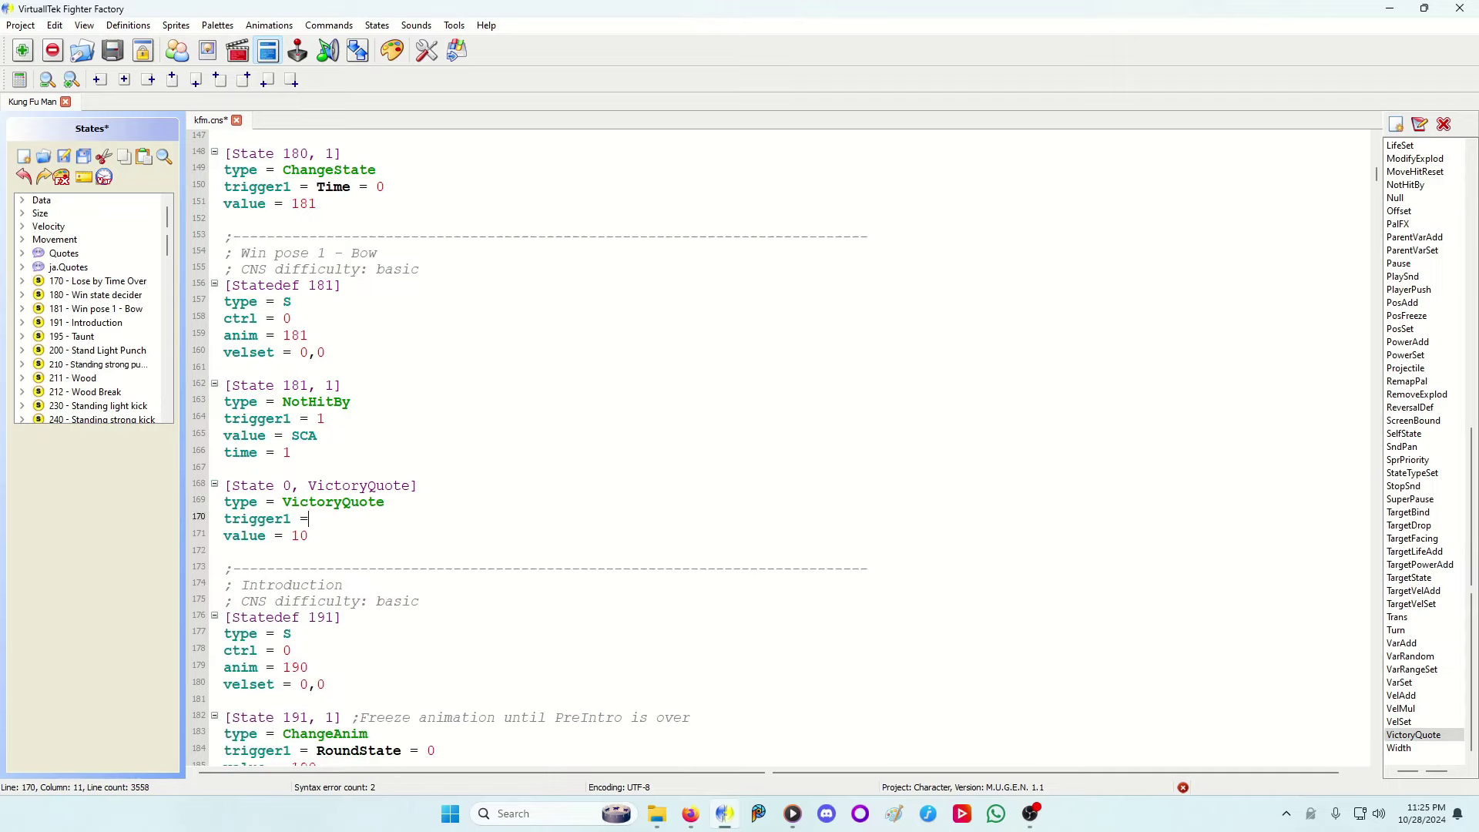
pyautogui.write('!time')
pyautogui.scroll(6, 774, 439)
pyautogui.scroll(5, 774, 439)
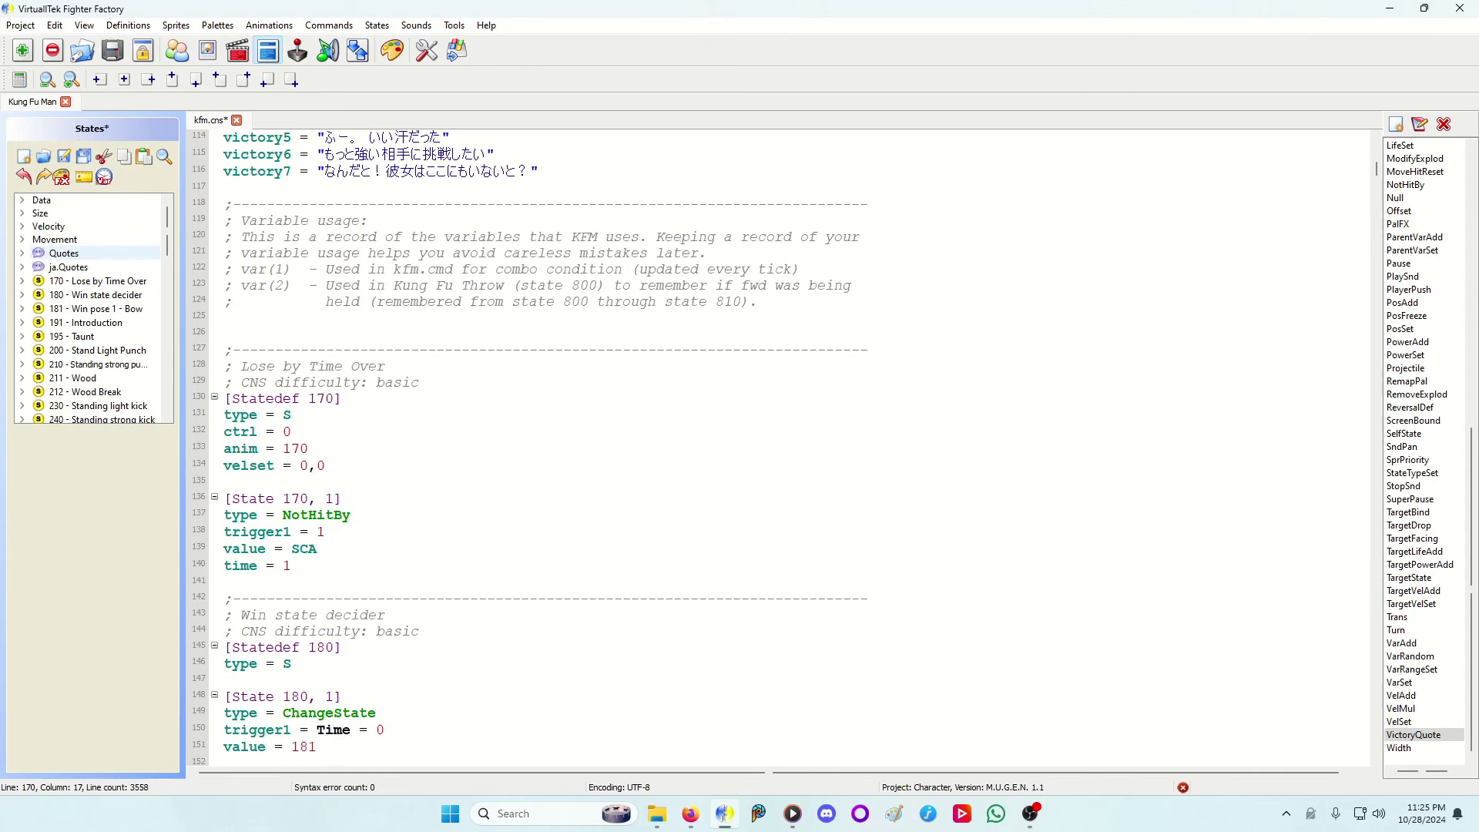
# Step: Add victory10 = "Another me? How is this possible?" under Quotes, then return to Win pose 1 - Bow
pyautogui.click(64, 253)
pyautogui.press('Down')
pyautogui.press('Down')
pyautogui.press('Down')
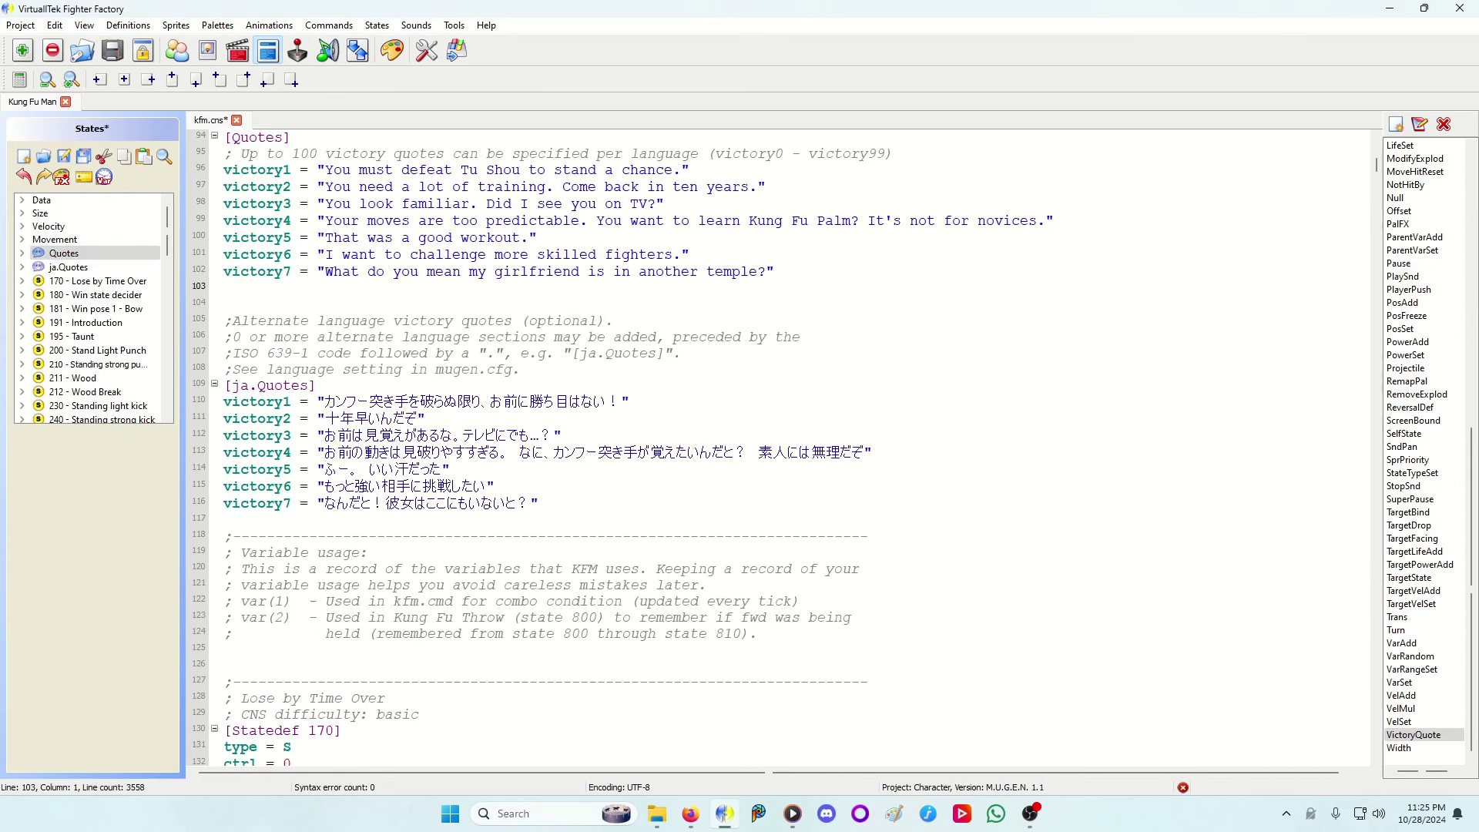
pyautogui.write('victory19')
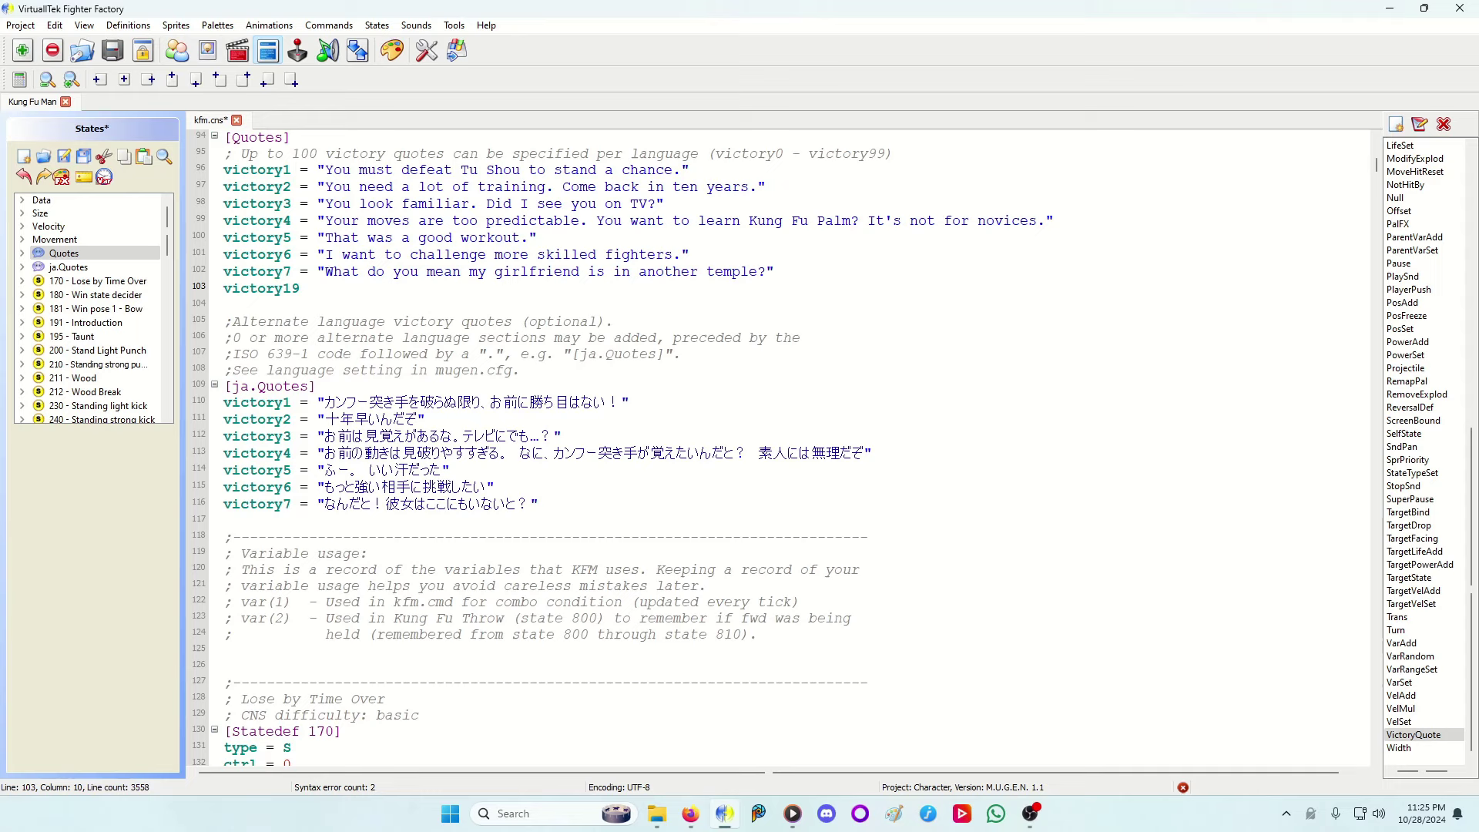
pyautogui.press('BackSpace')
pyautogui.write('0 = "')
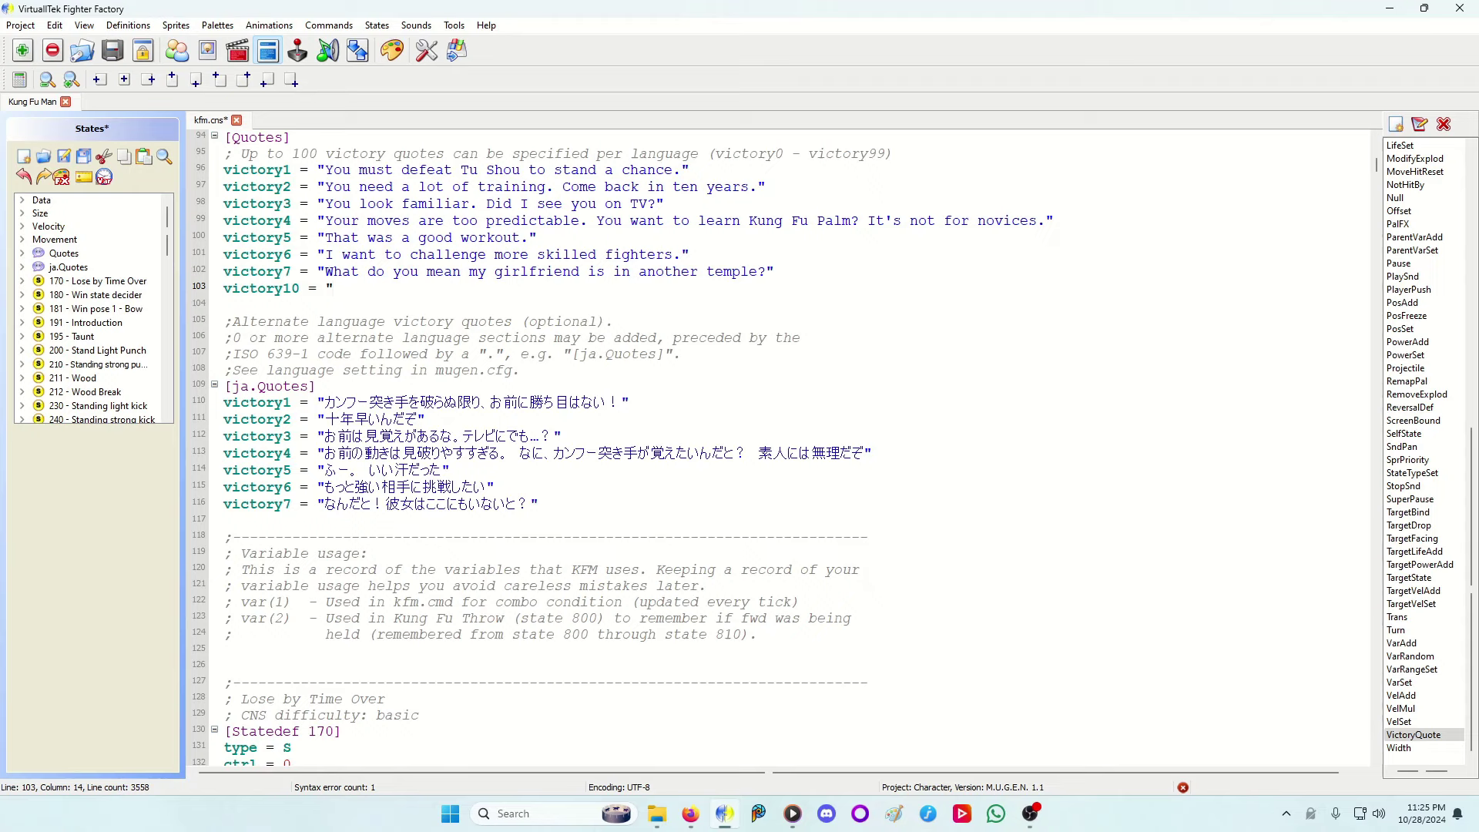
pyautogui.write('Another me?')
pyautogui.write(' How is this ')
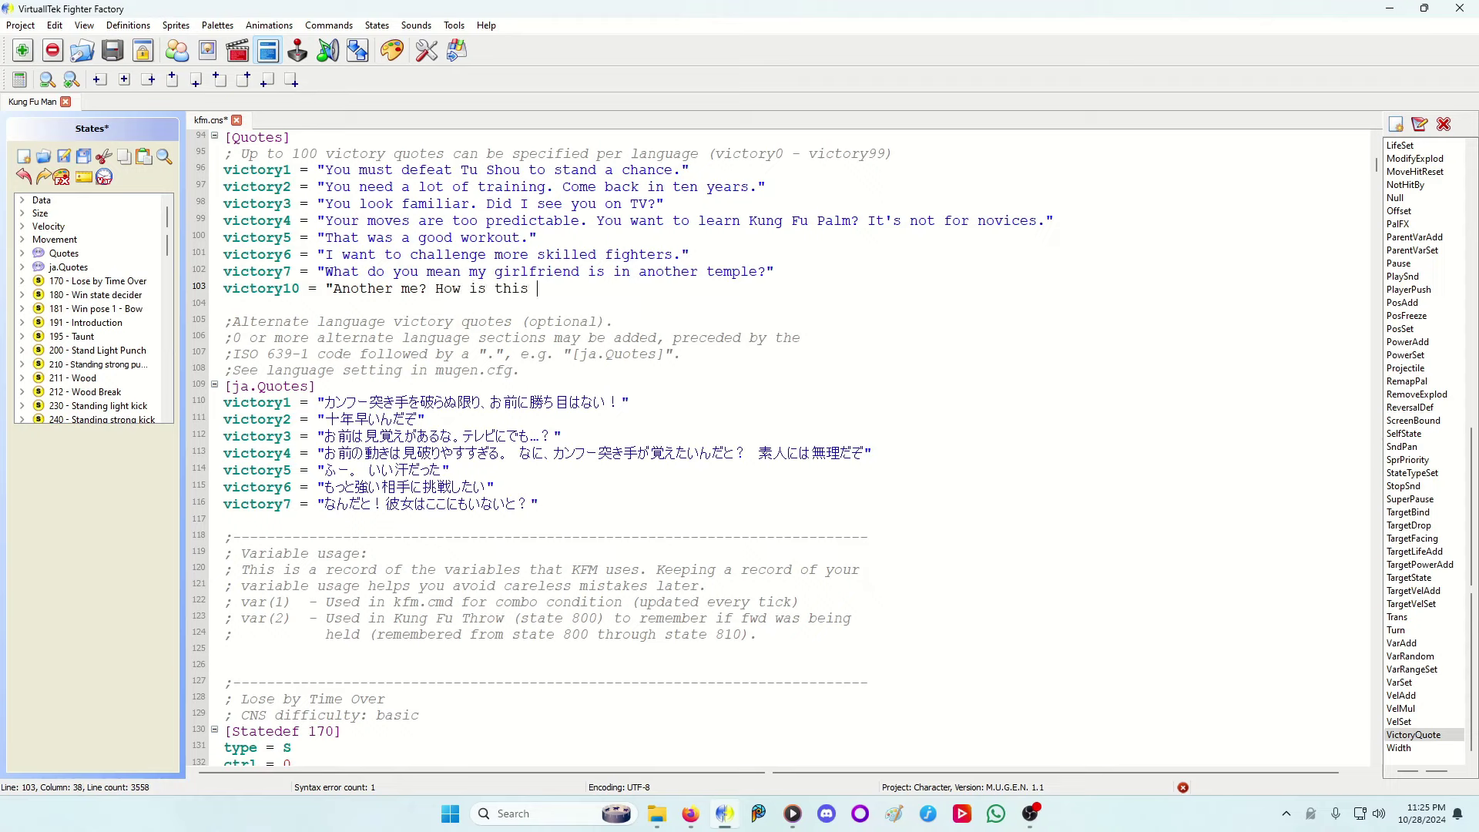
pyautogui.write('possible?"')
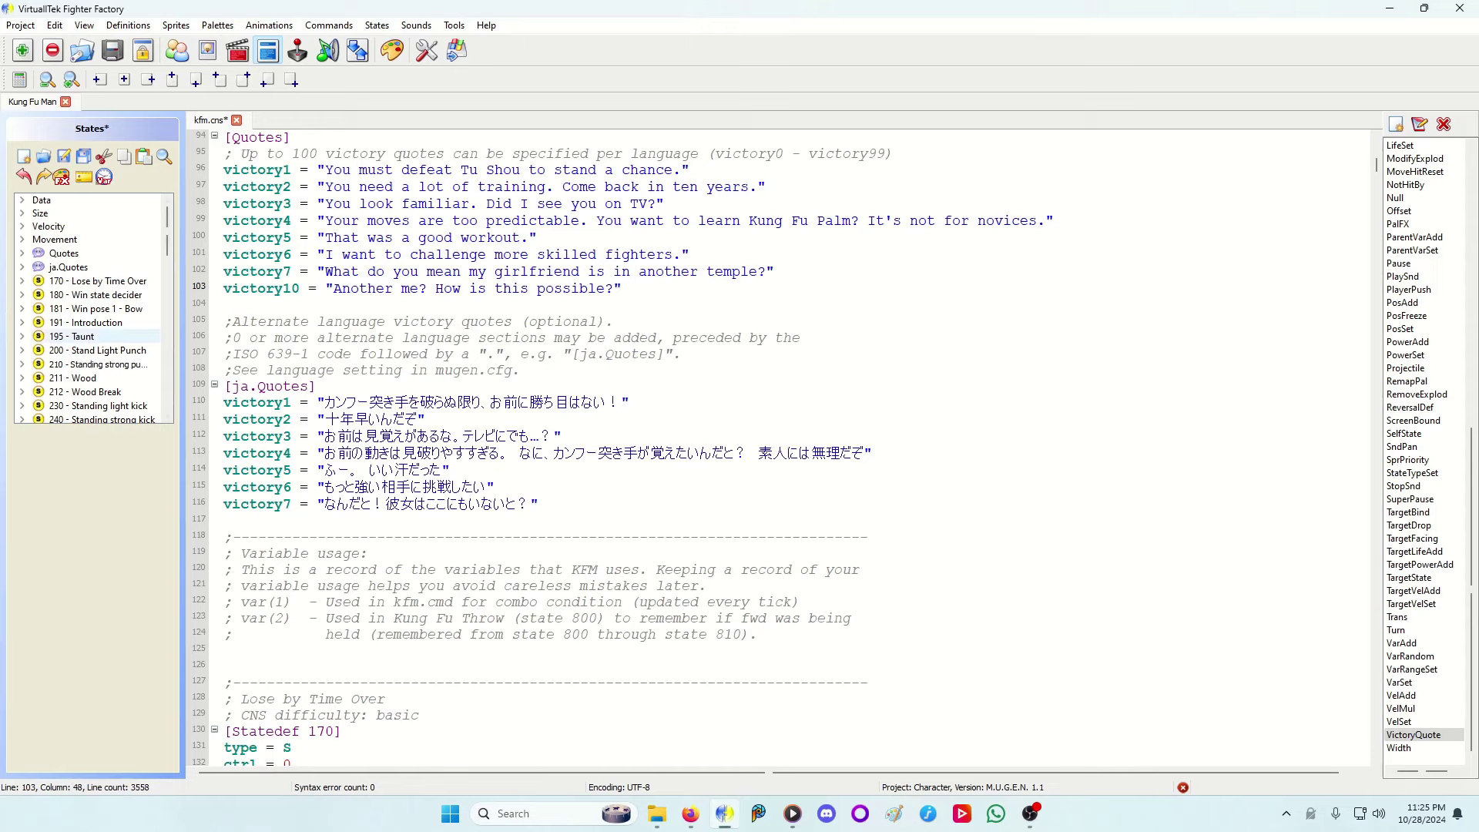
pyautogui.click(96, 309)
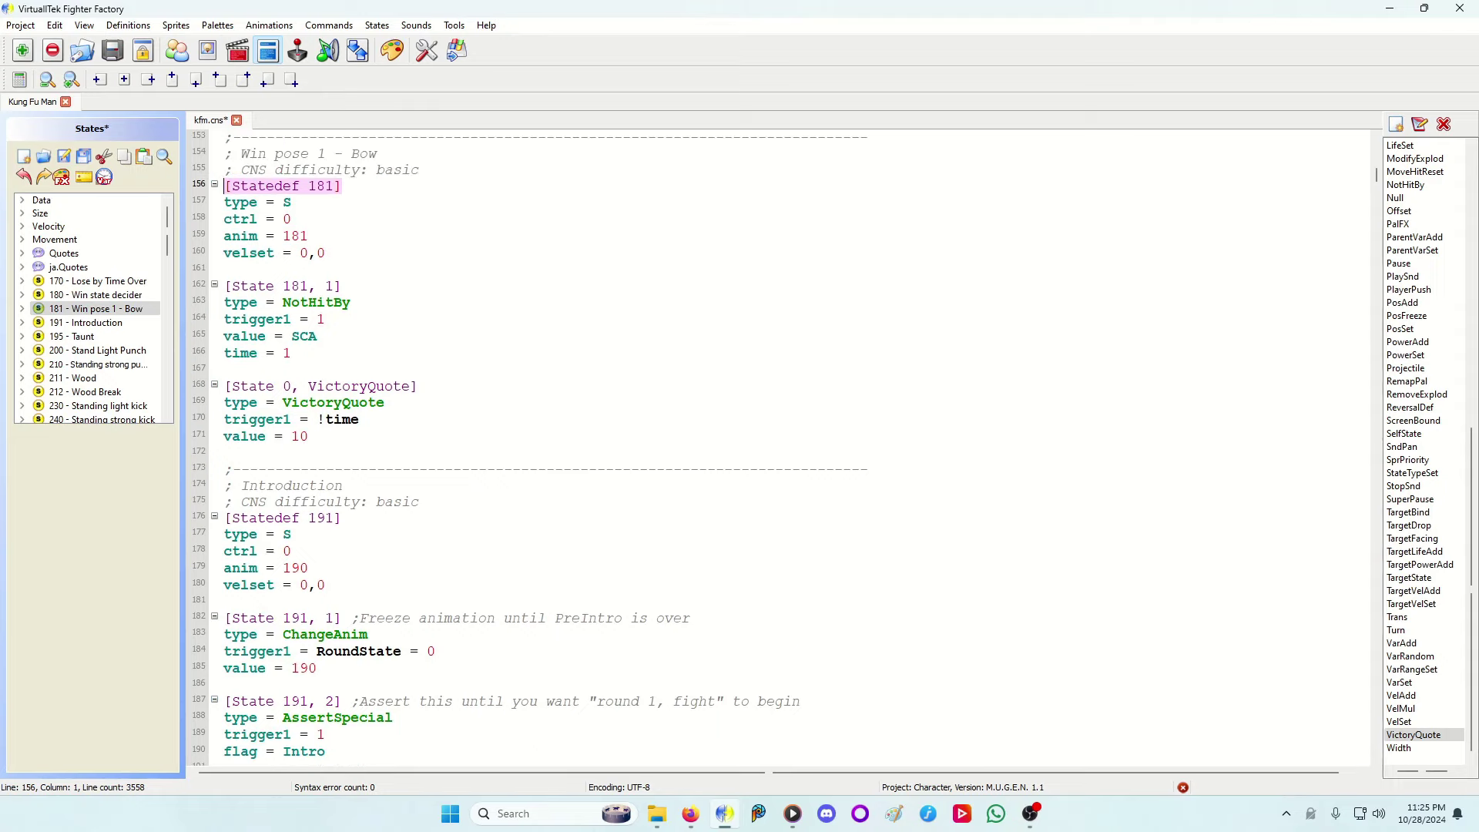
# Step: Open a blank line above trigger1 in the VictoryQuote controller
pyautogui.click(361, 420)
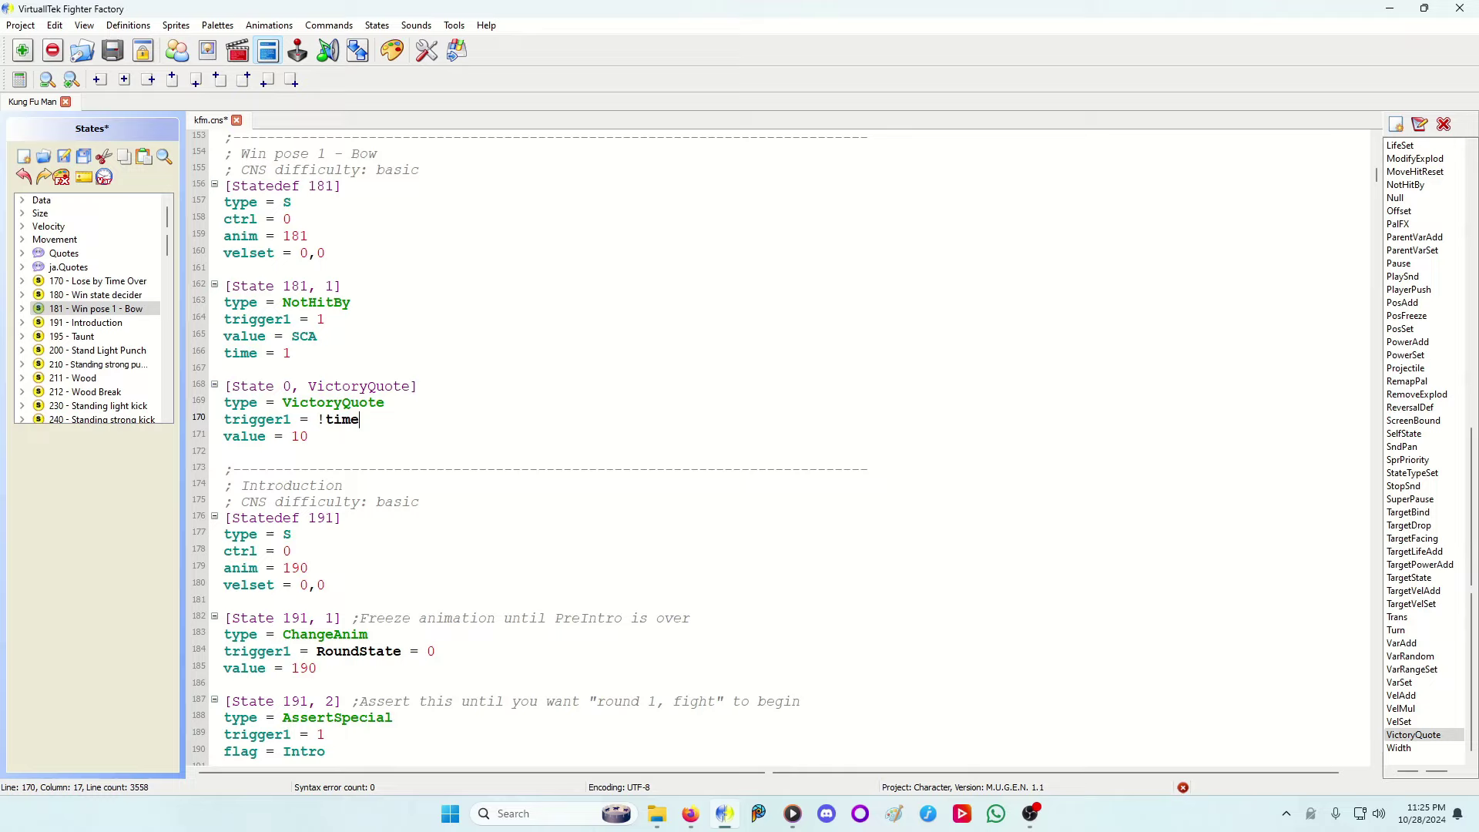
pyautogui.click(387, 402)
pyautogui.press('Down')
pyautogui.press('Home')
pyautogui.press('Return')
pyautogui.press('Up')
pyautogui.write('triggerall = ')
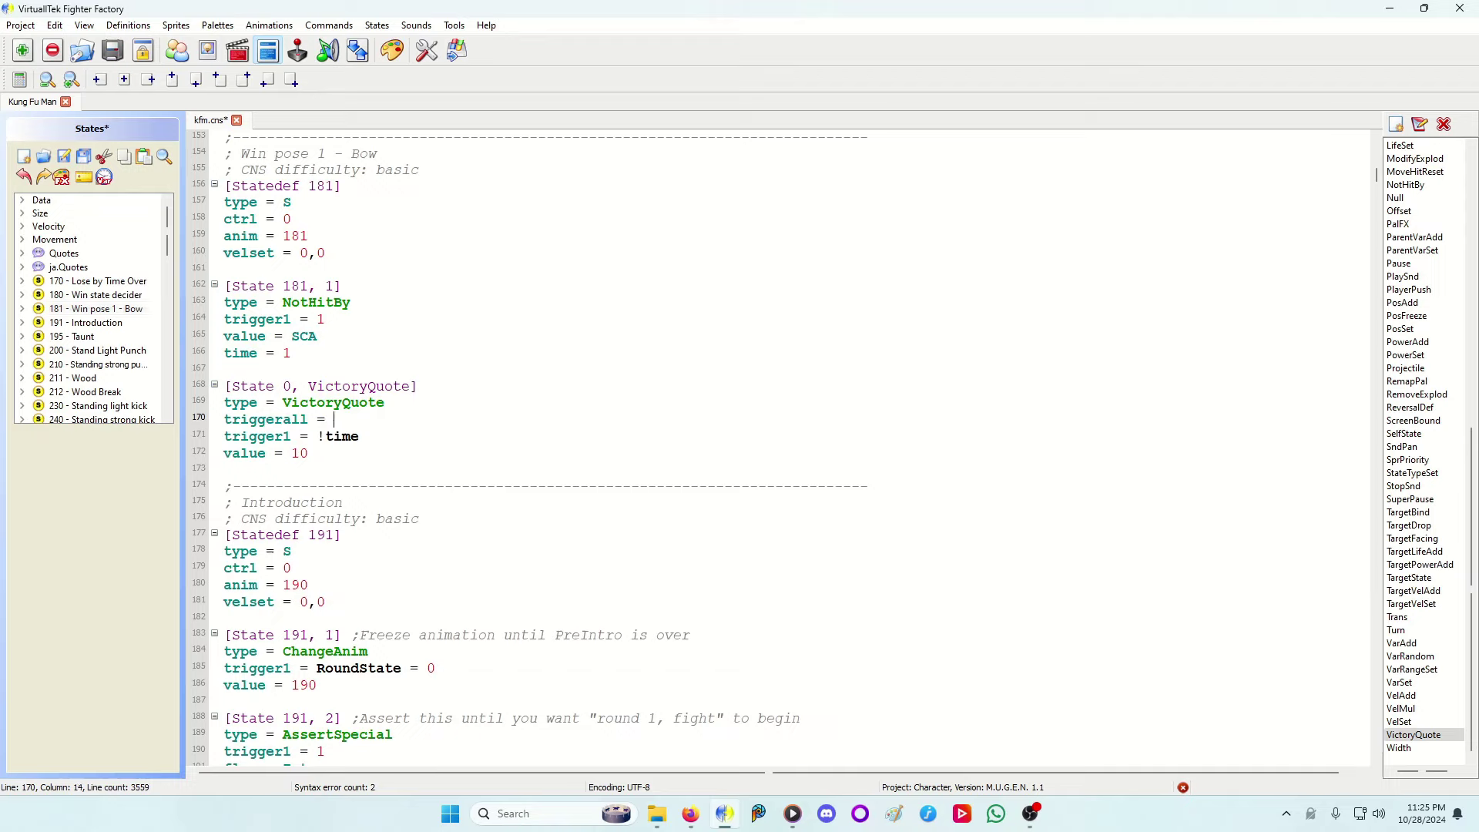
pyautogui.write('enem')
pyautogui.write('y,name')
pyautogui.write(' = "')
# Step: Copy 'Evil Kung Fu Man' from ekfm2009.def into the triggerall enemy,name line and save kfm.cns
pyautogui.hotkey('alt', 'Tab')
pyautogui.press('c')
pyautogui.press('Return')
pyautogui.press('k')
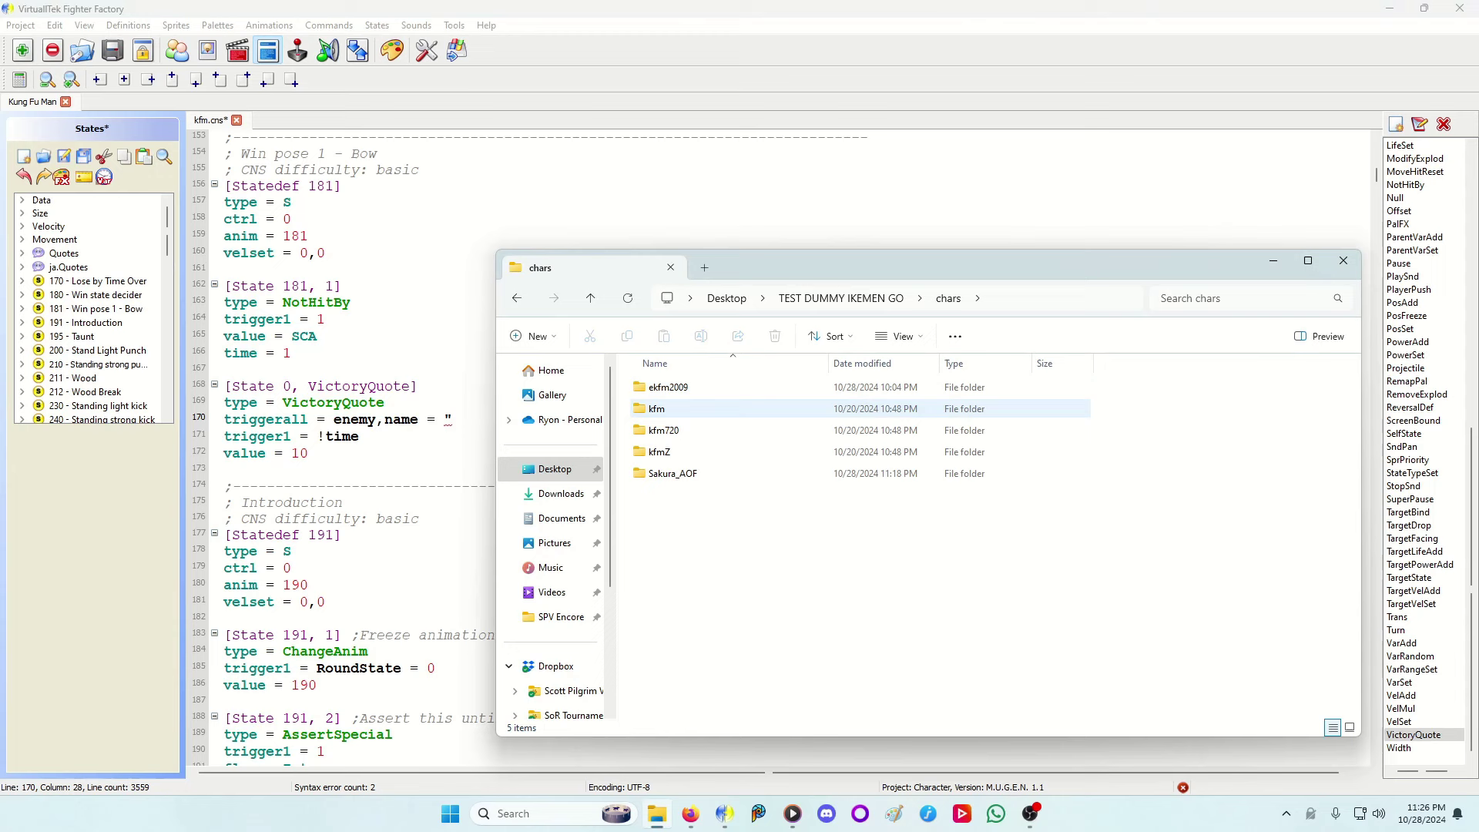
pyautogui.press('Up')
pyautogui.press('Return')
pyautogui.press('Down')
pyautogui.press('Down')
pyautogui.press('Down')
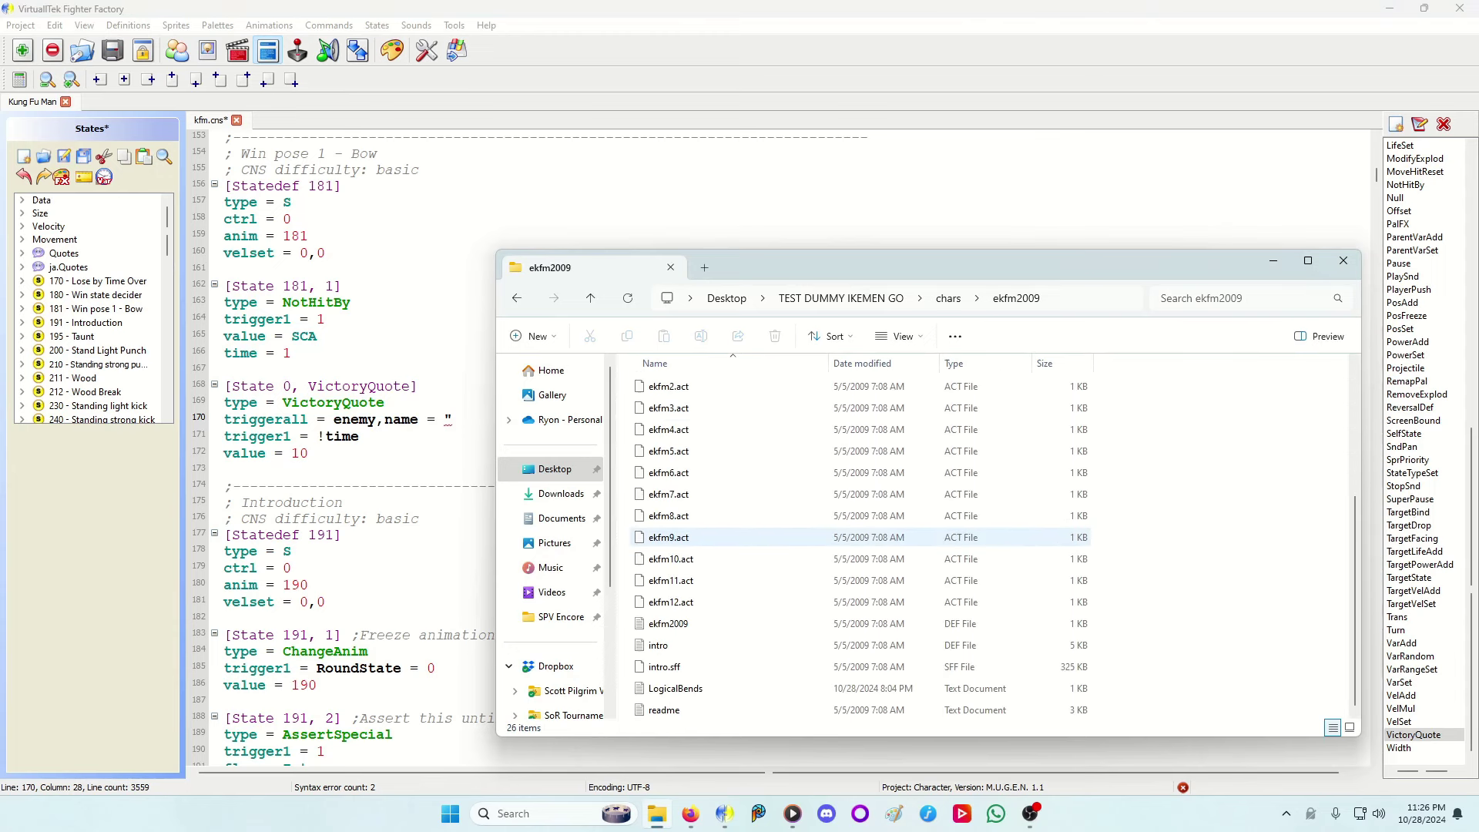
pyautogui.press('Down')
pyautogui.press('Down')
pyautogui.press('Down')
pyautogui.press('Up')
pyautogui.press('Up')
pyautogui.press('Return')
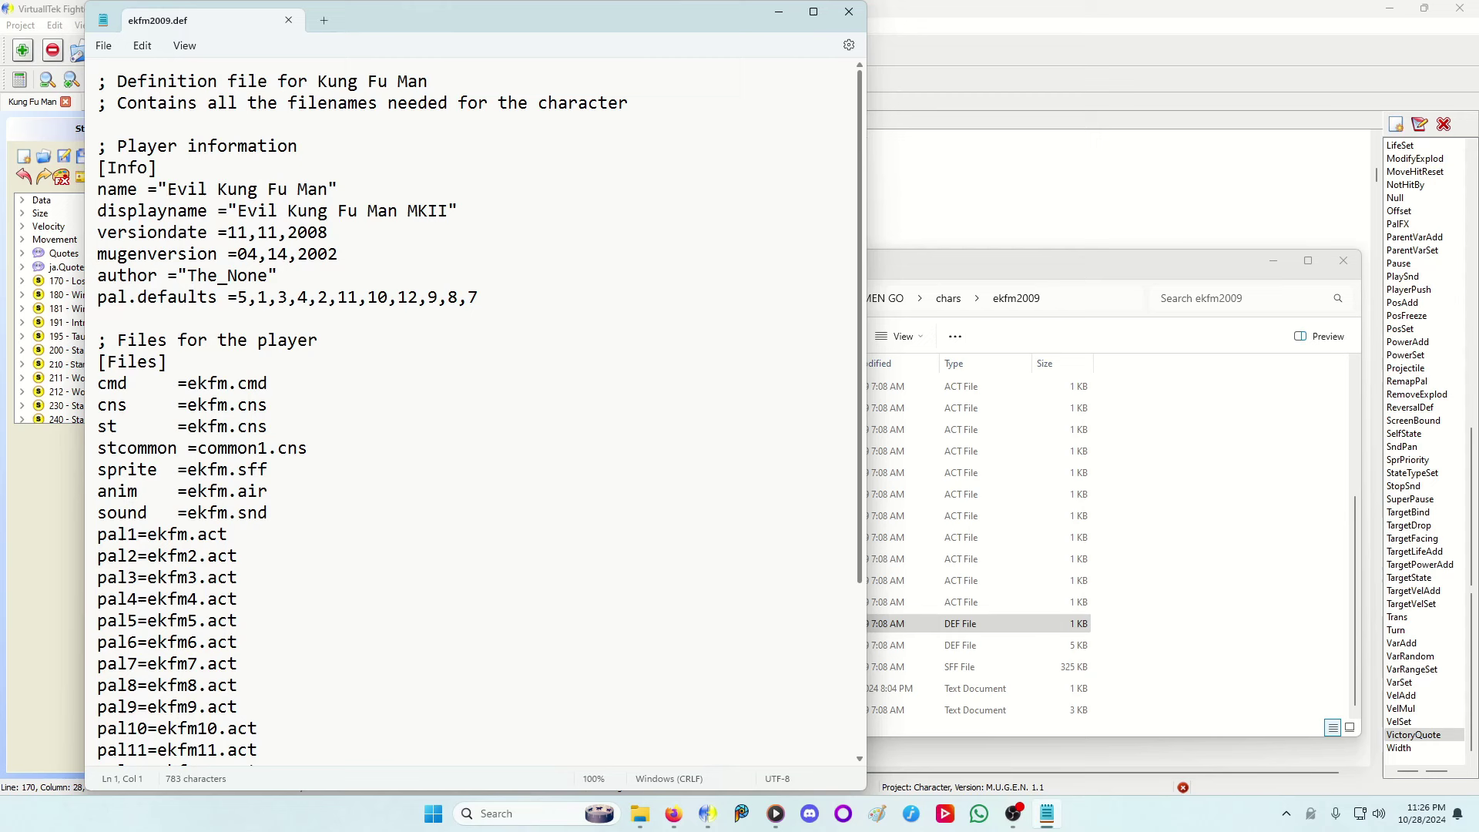
pyautogui.moveTo(168, 188); pyautogui.dragTo(328, 189)
pyautogui.hotkey('ctrl', 'c')
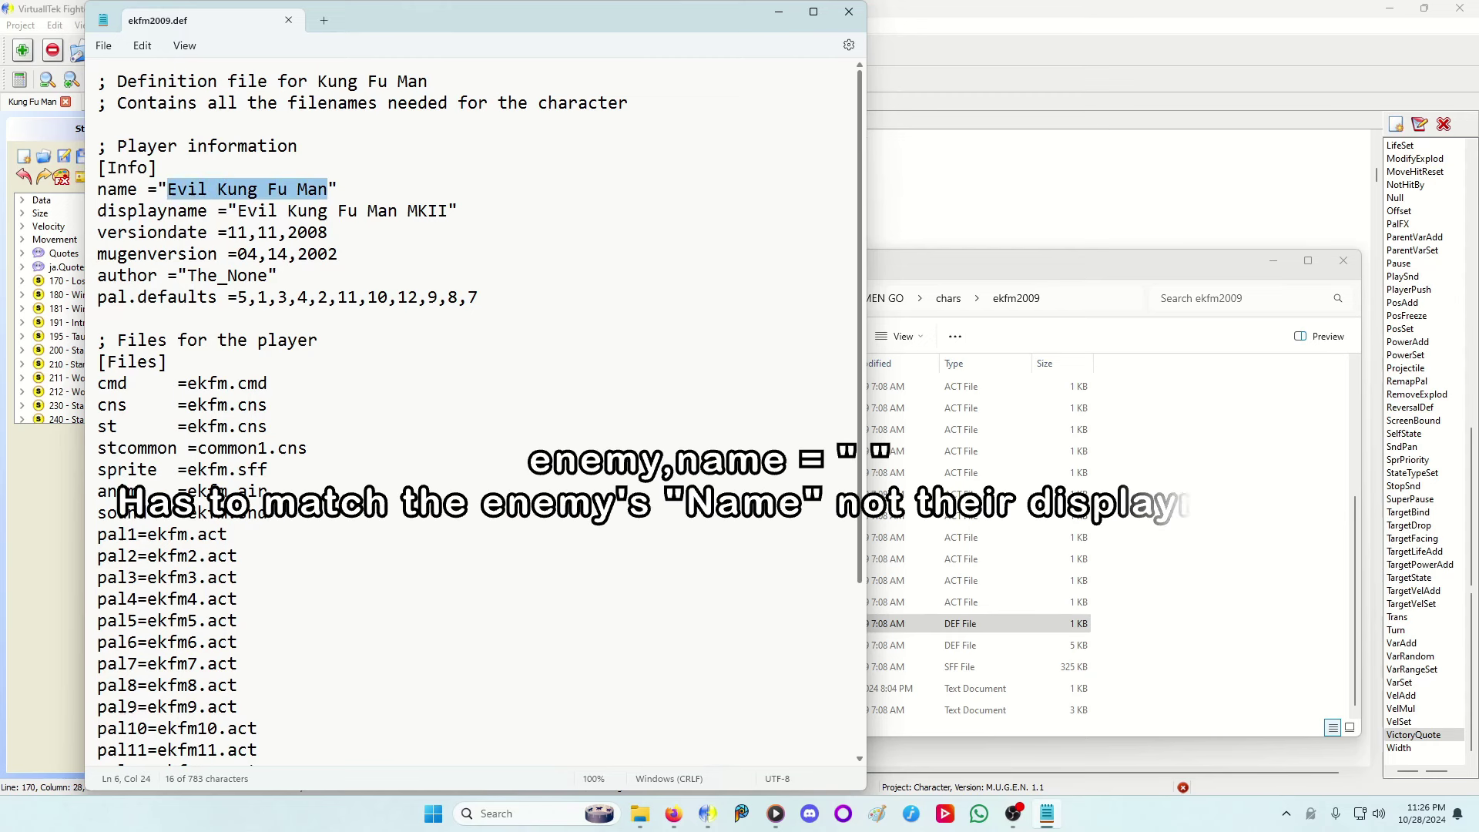
pyautogui.hotkey('alt', 'F4')
pyautogui.hotkey('alt', 'F4')
pyautogui.hotkey('ctrl', 'v')
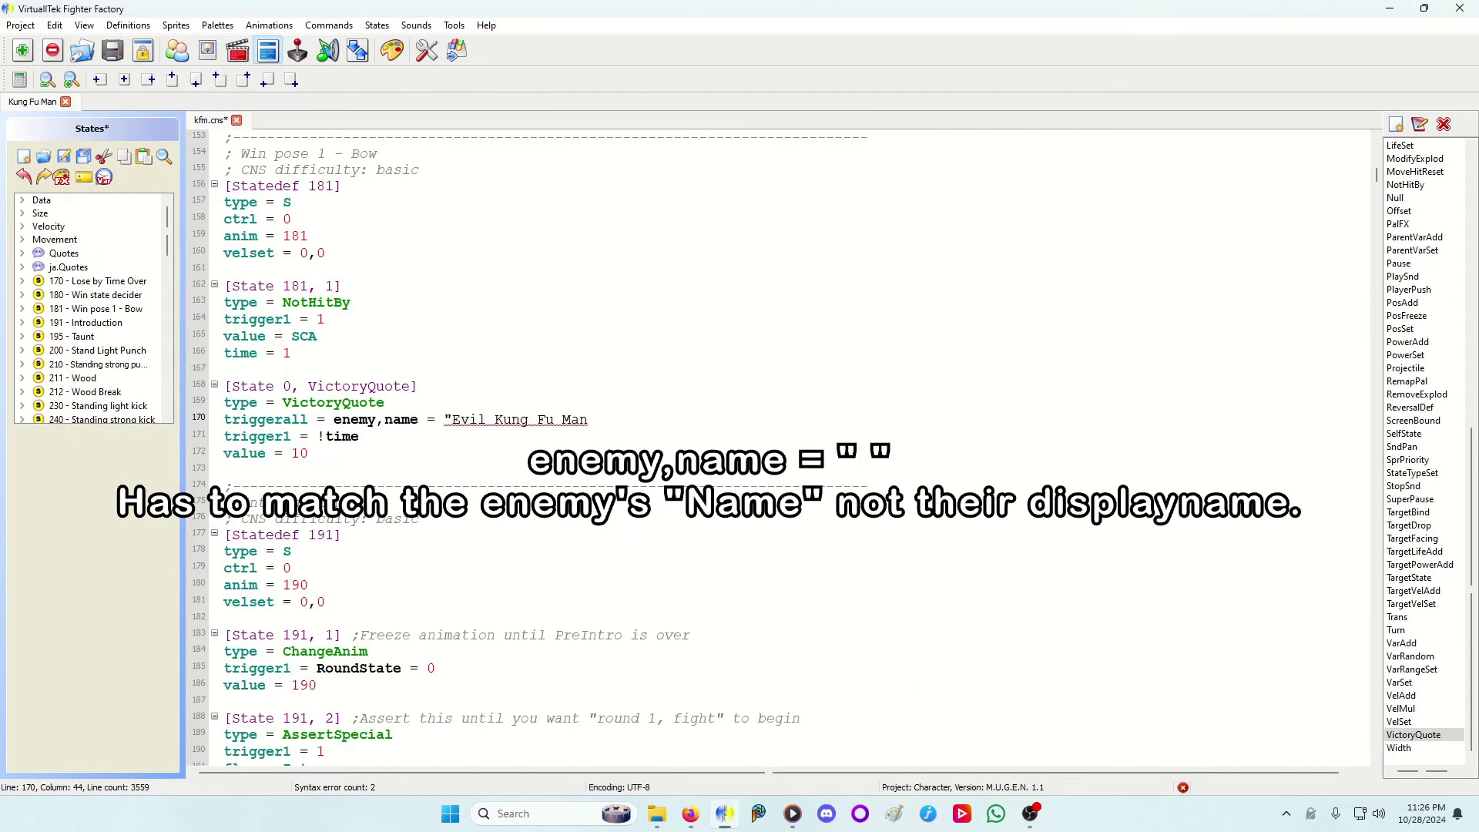
pyautogui.write('"')
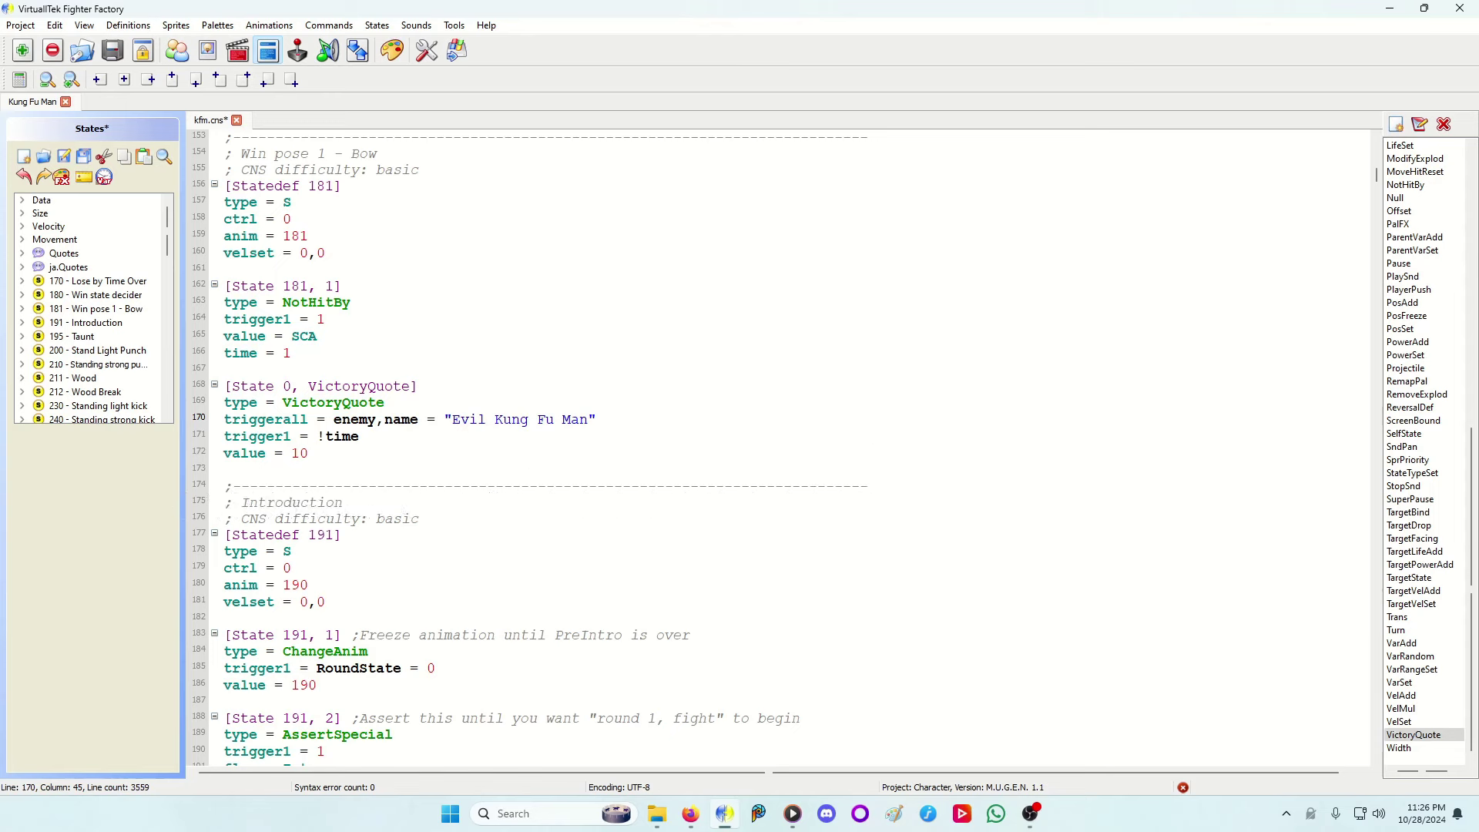
pyautogui.hotkey('ctrl', 's')
# Step: Launch Ikemen GO from the TEST DUMMY IKEMEN GO folder
pyautogui.click(656, 813)
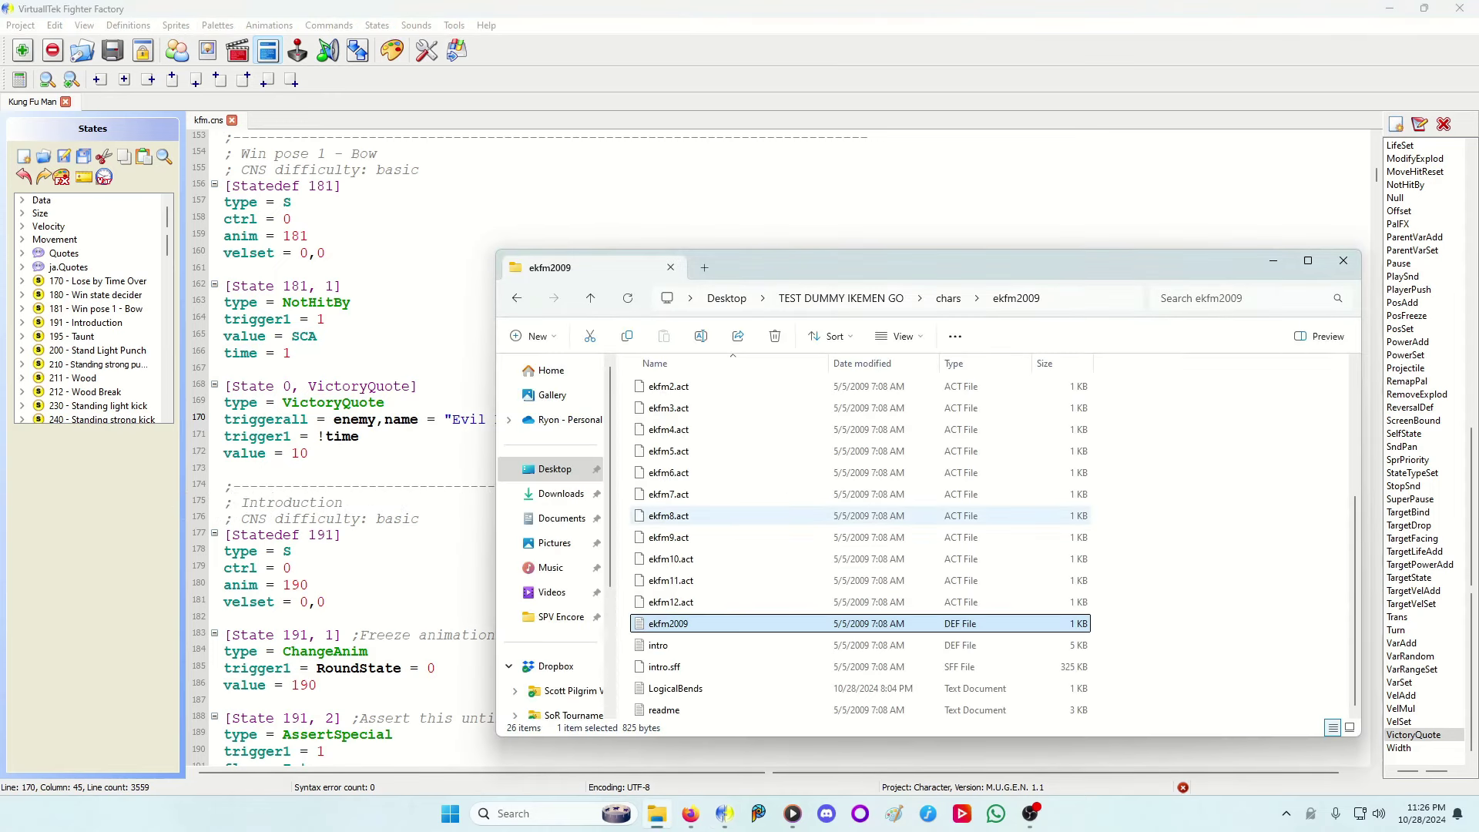
pyautogui.click(1098, 299)
pyautogui.press('Escape')
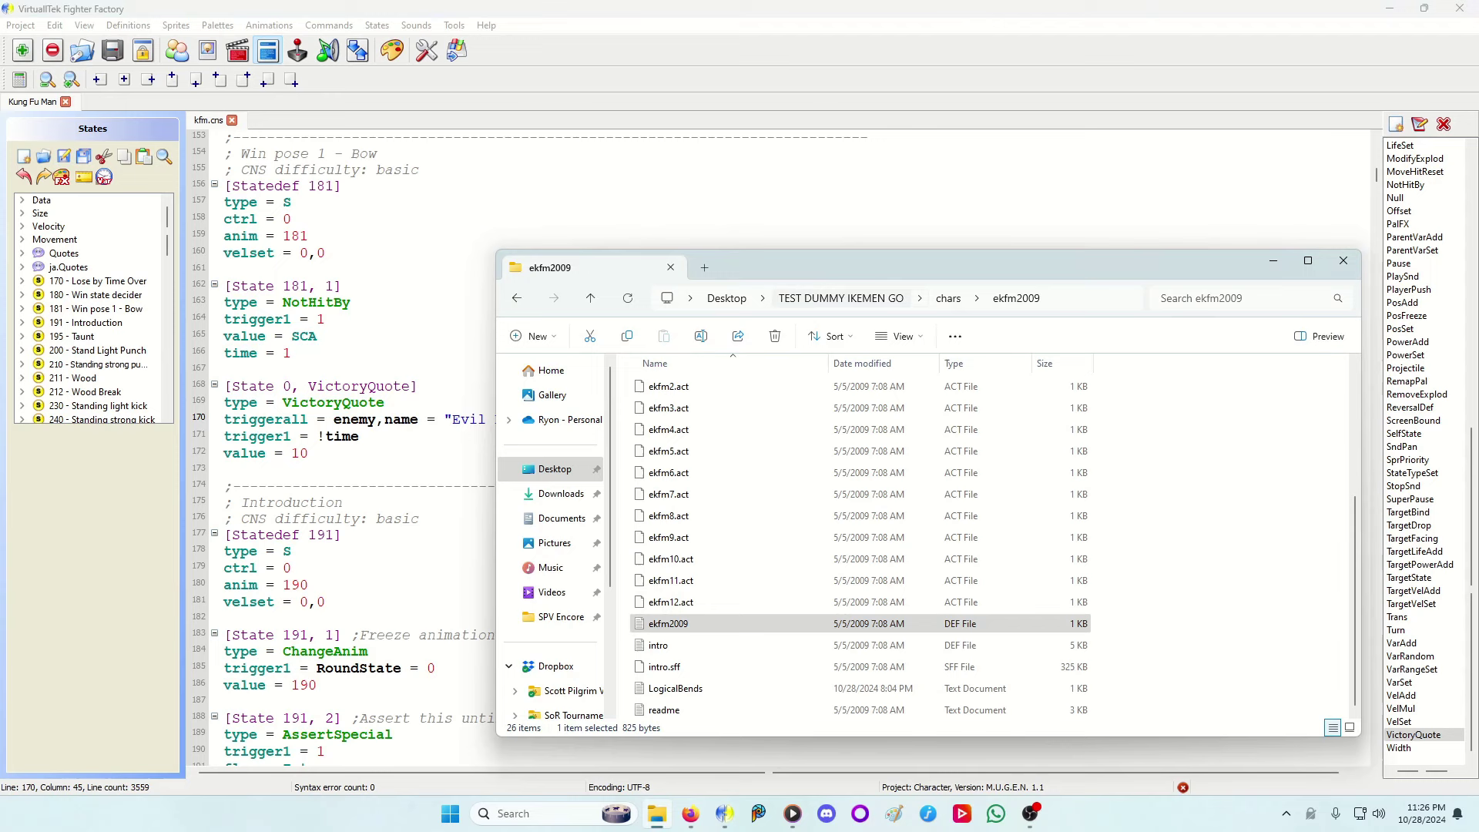
pyautogui.click(842, 298)
pyautogui.doubleClick(671, 530)
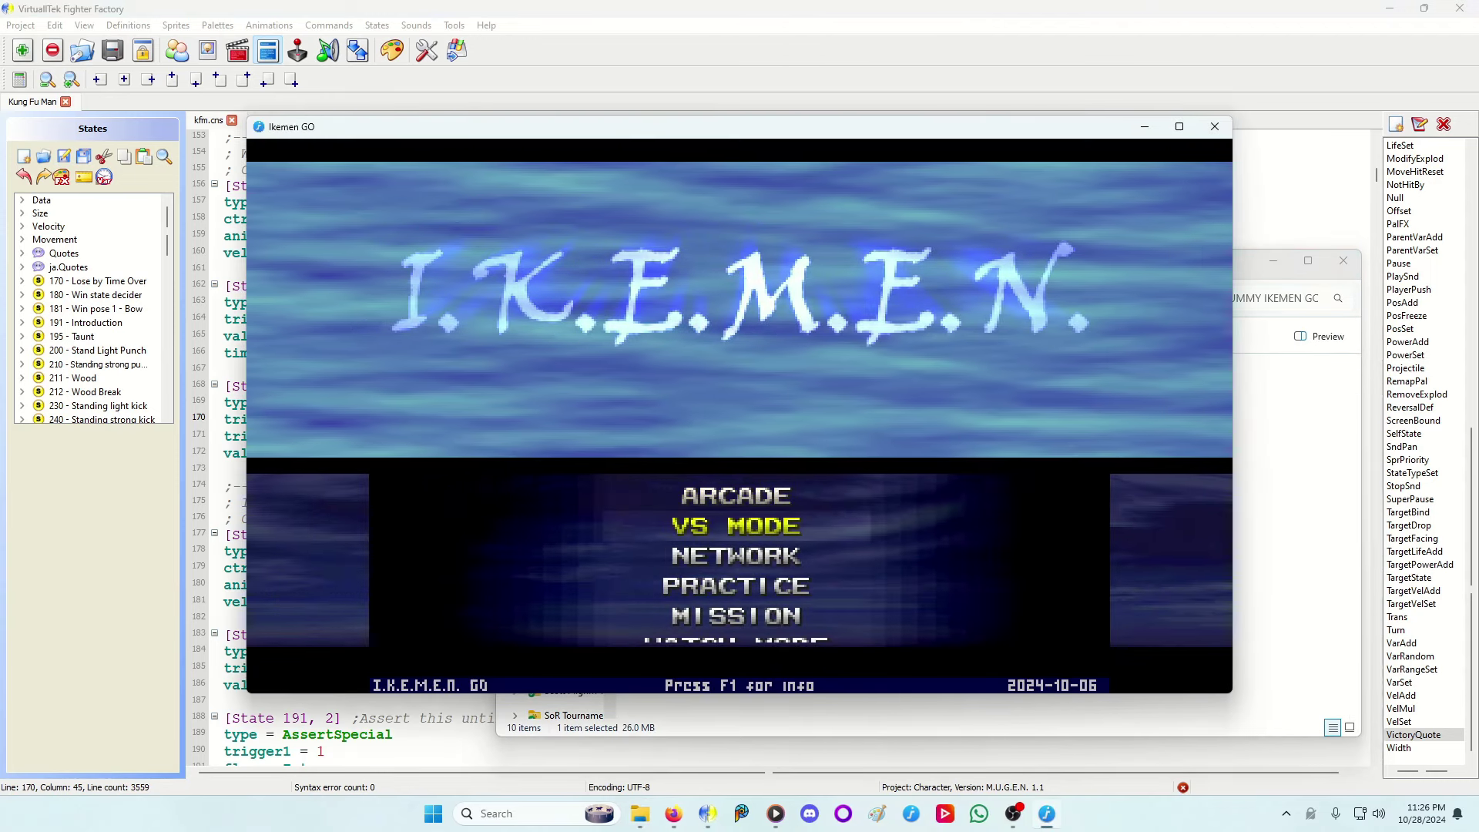
# Step: Win 1P VS 2P matches, seeing the 'Another me? How is this possible?' quote, then close Ikemen GO
pyautogui.press('Return')
pyautogui.press('Return')
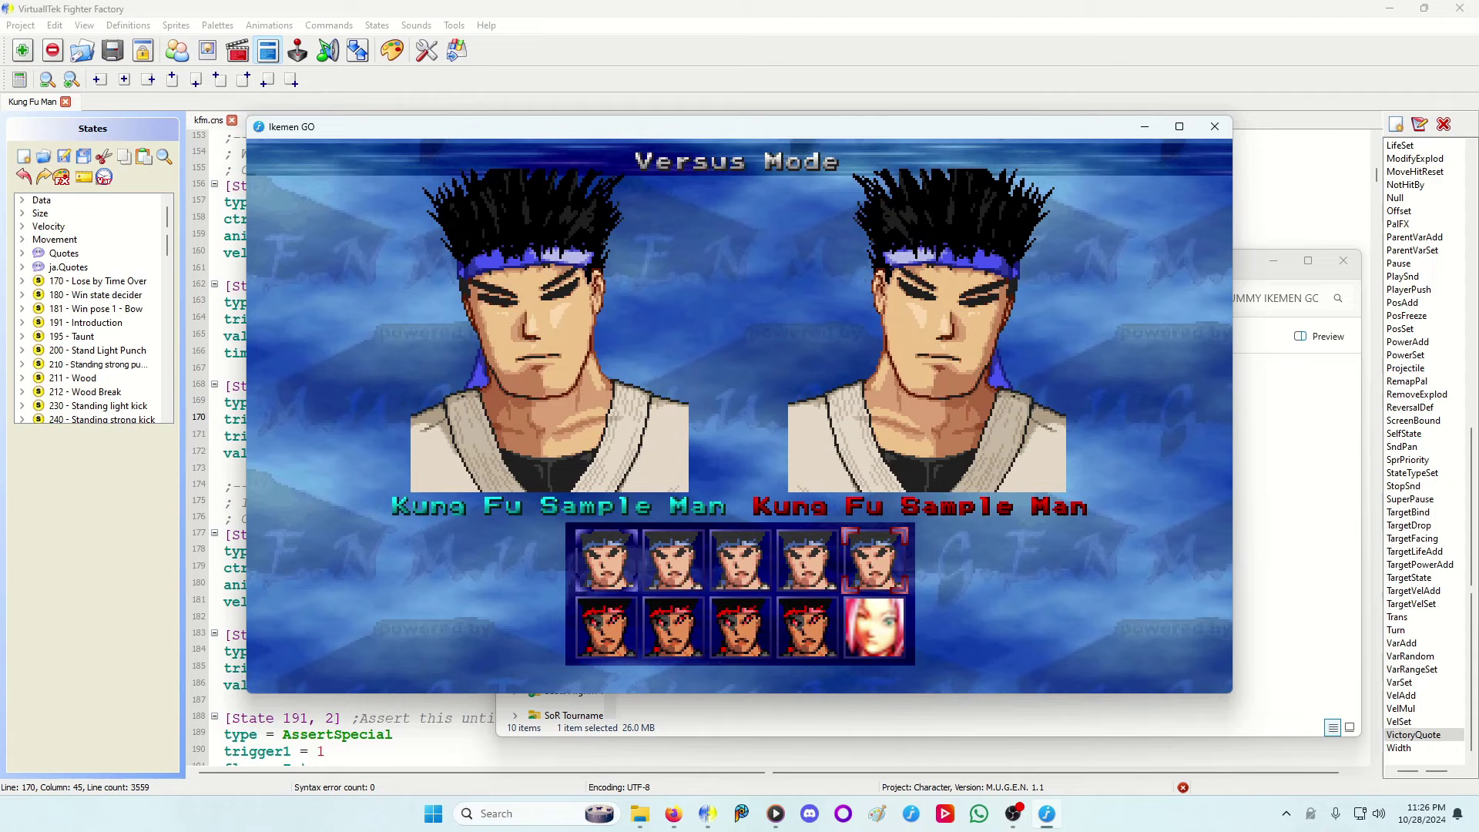
pyautogui.press('Return')
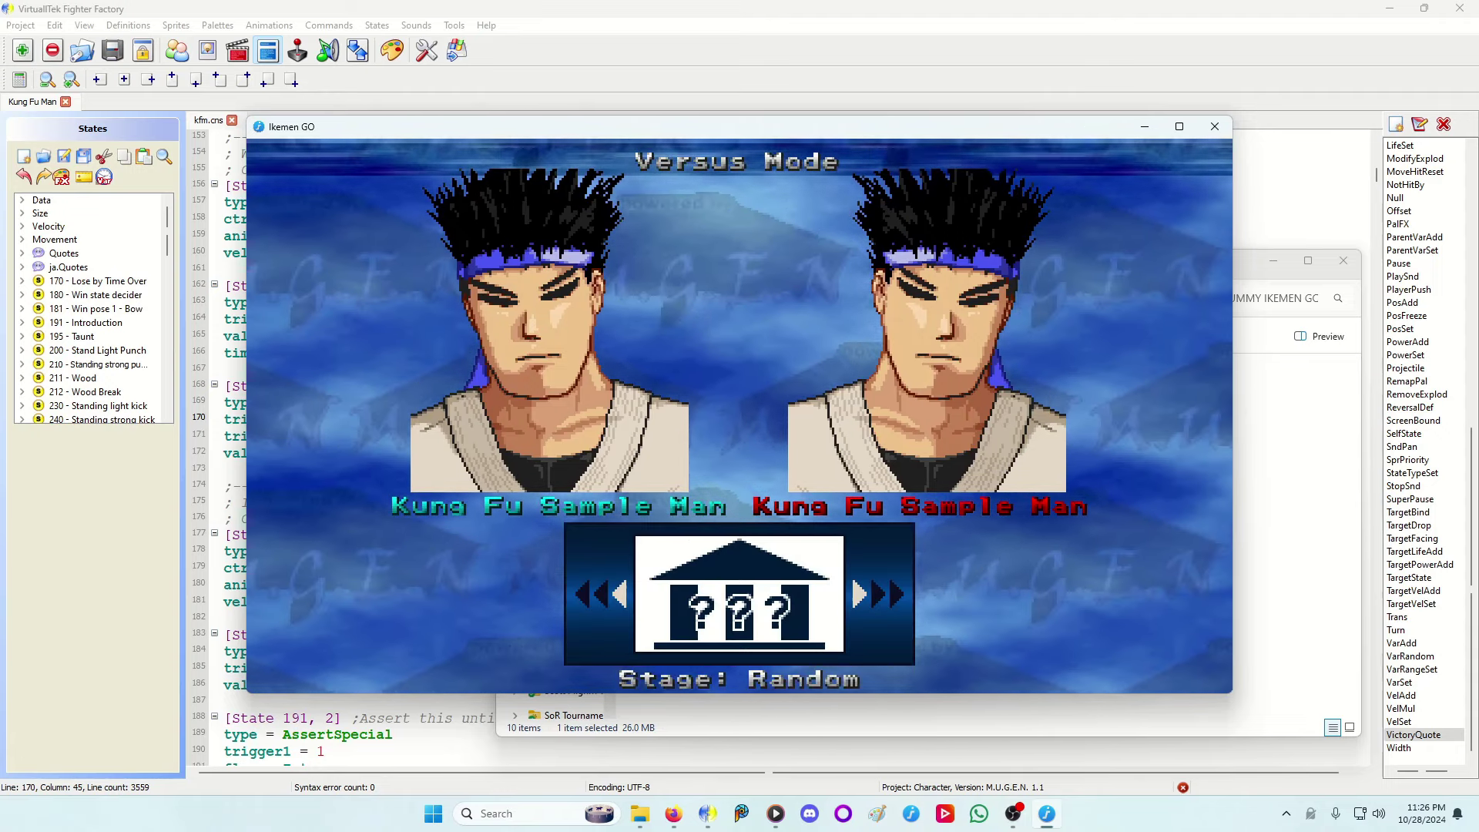
pyautogui.press('Return')
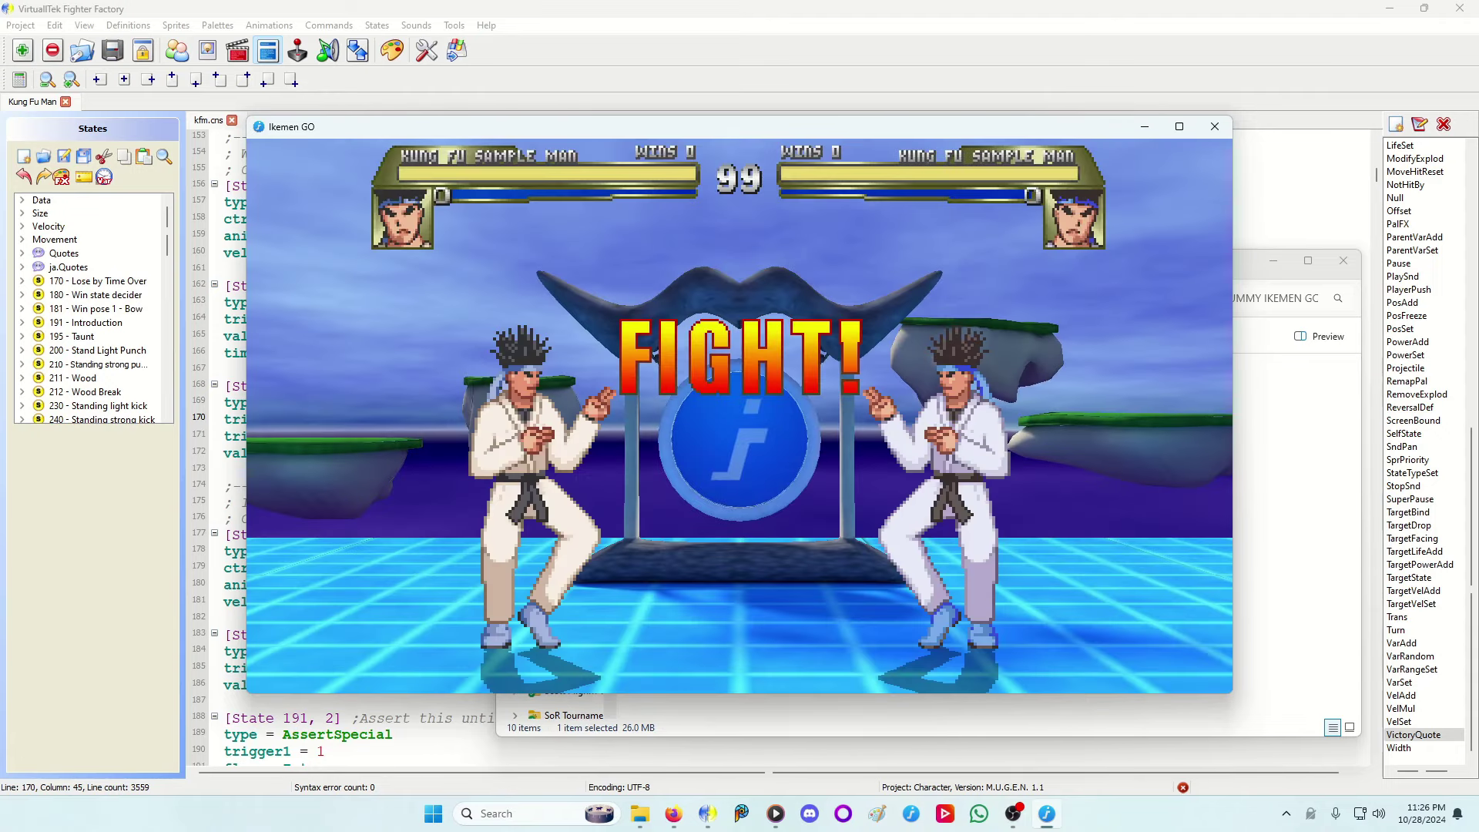
pyautogui.press('z')
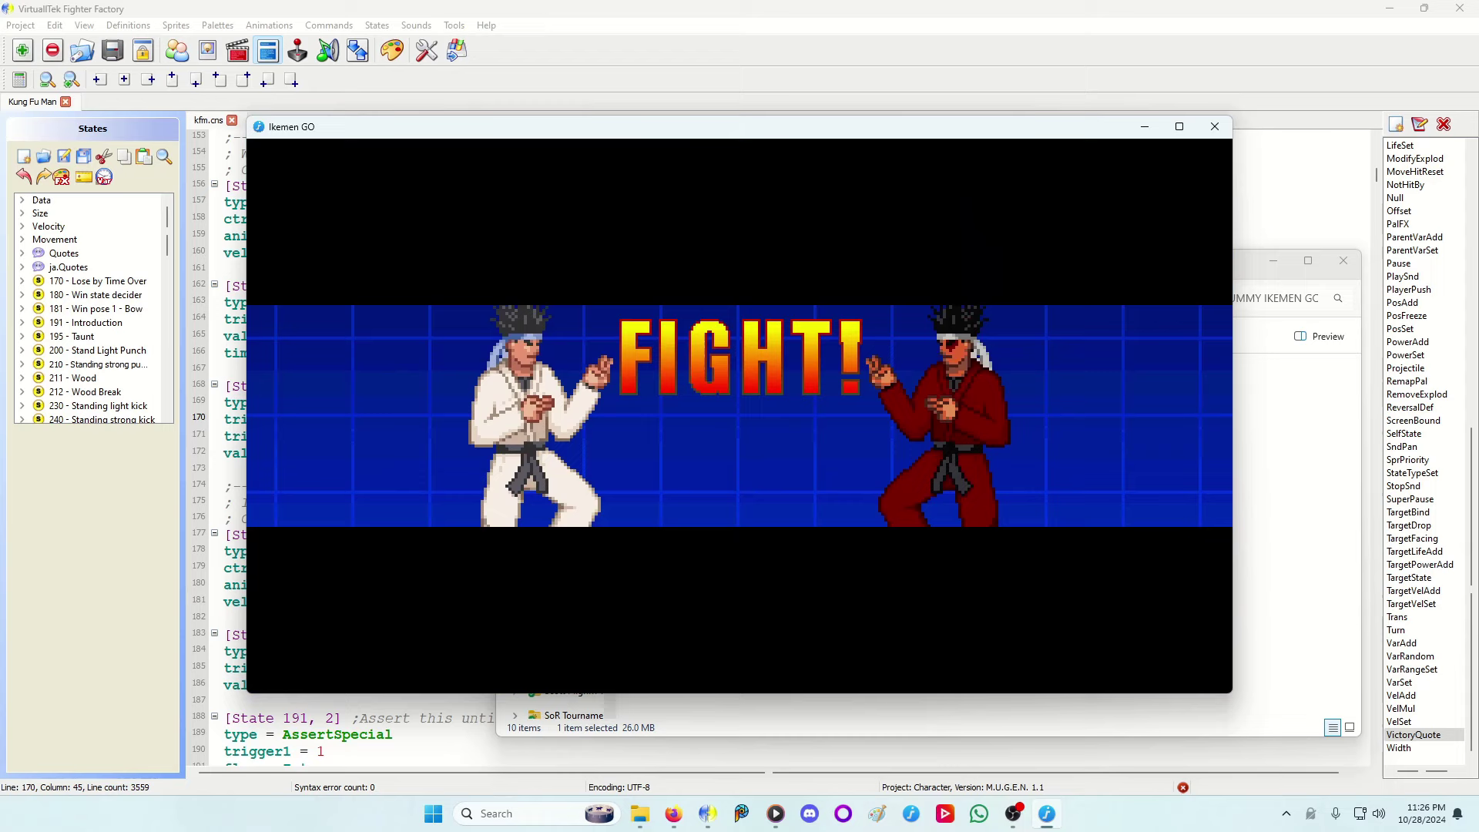
pyautogui.press('F1')
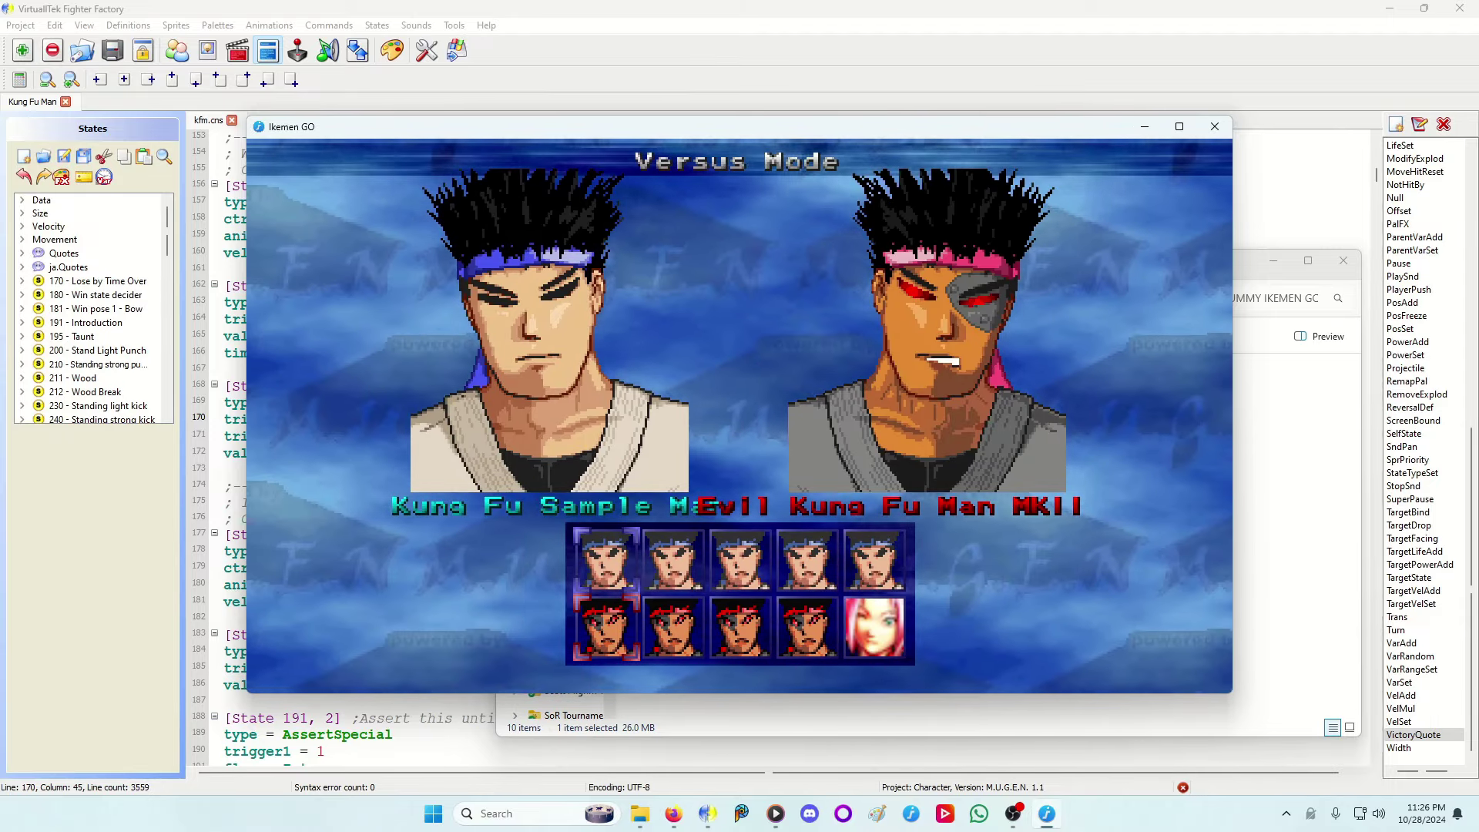
pyautogui.press('Escape')
pyautogui.press('Escape')
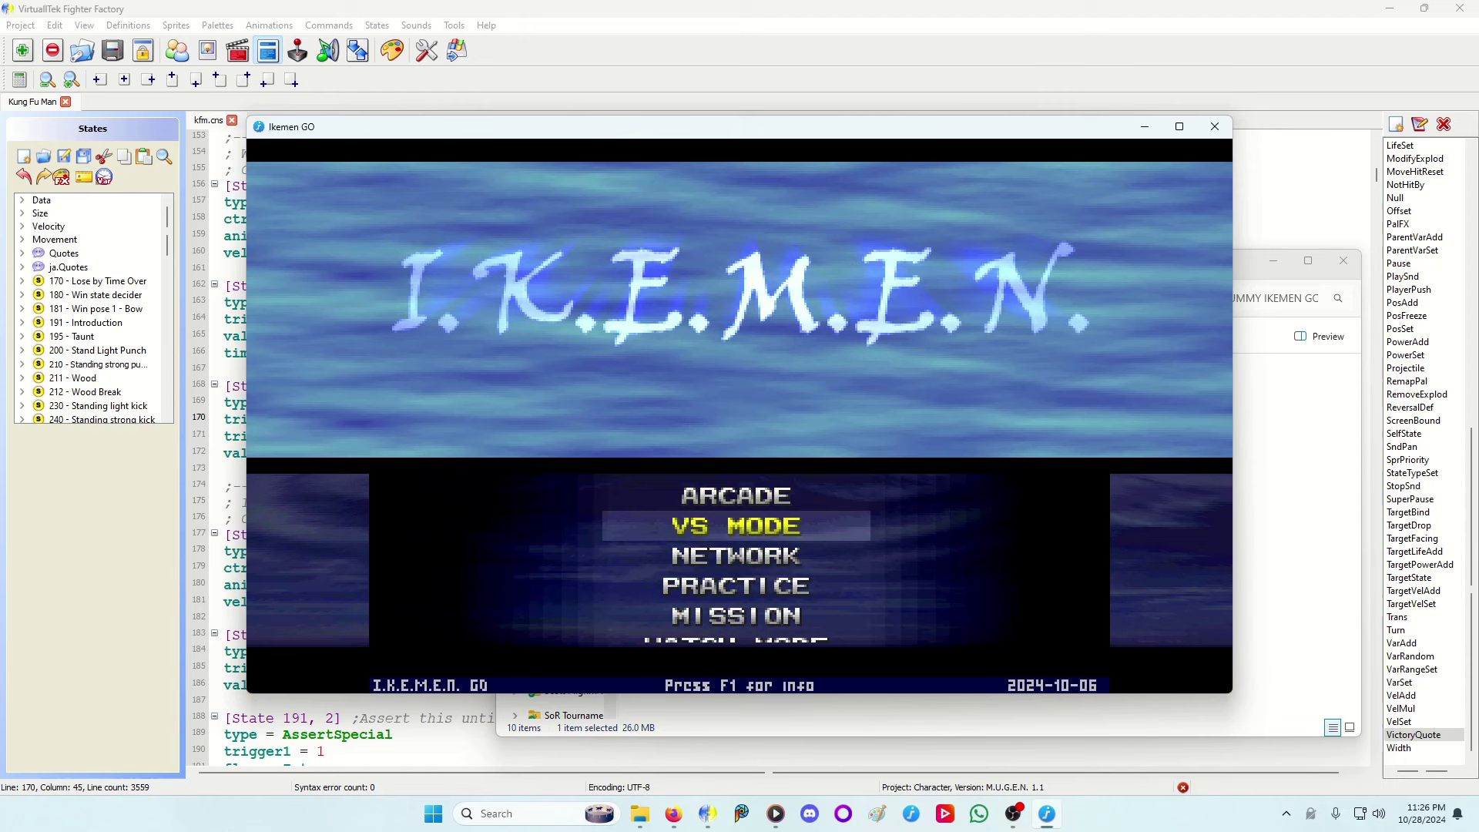
pyautogui.press('Escape')
pyautogui.click(334, 419)
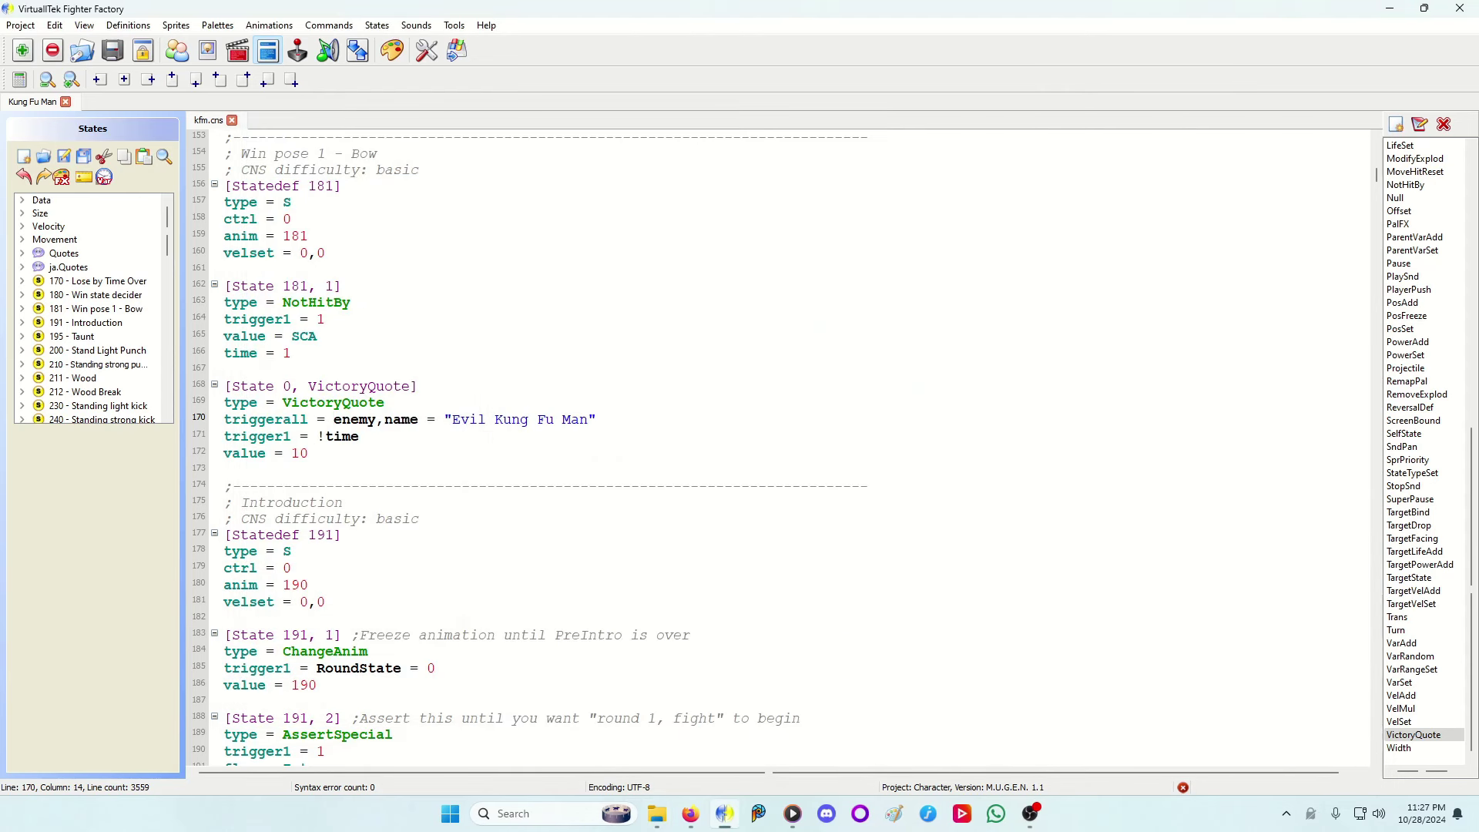
# Step: Delete the VictoryQuote block (lines 168–172) and jump to the Statedef -3 section
pyautogui.press('Down')
pyautogui.press('Down')
pyautogui.hotkey('shift', 'Up')
pyautogui.hotkey('shift', 'Up')
pyautogui.hotkey('shift', 'Up')
pyautogui.hotkey('shift', 'Home')
pyautogui.press('Delete')
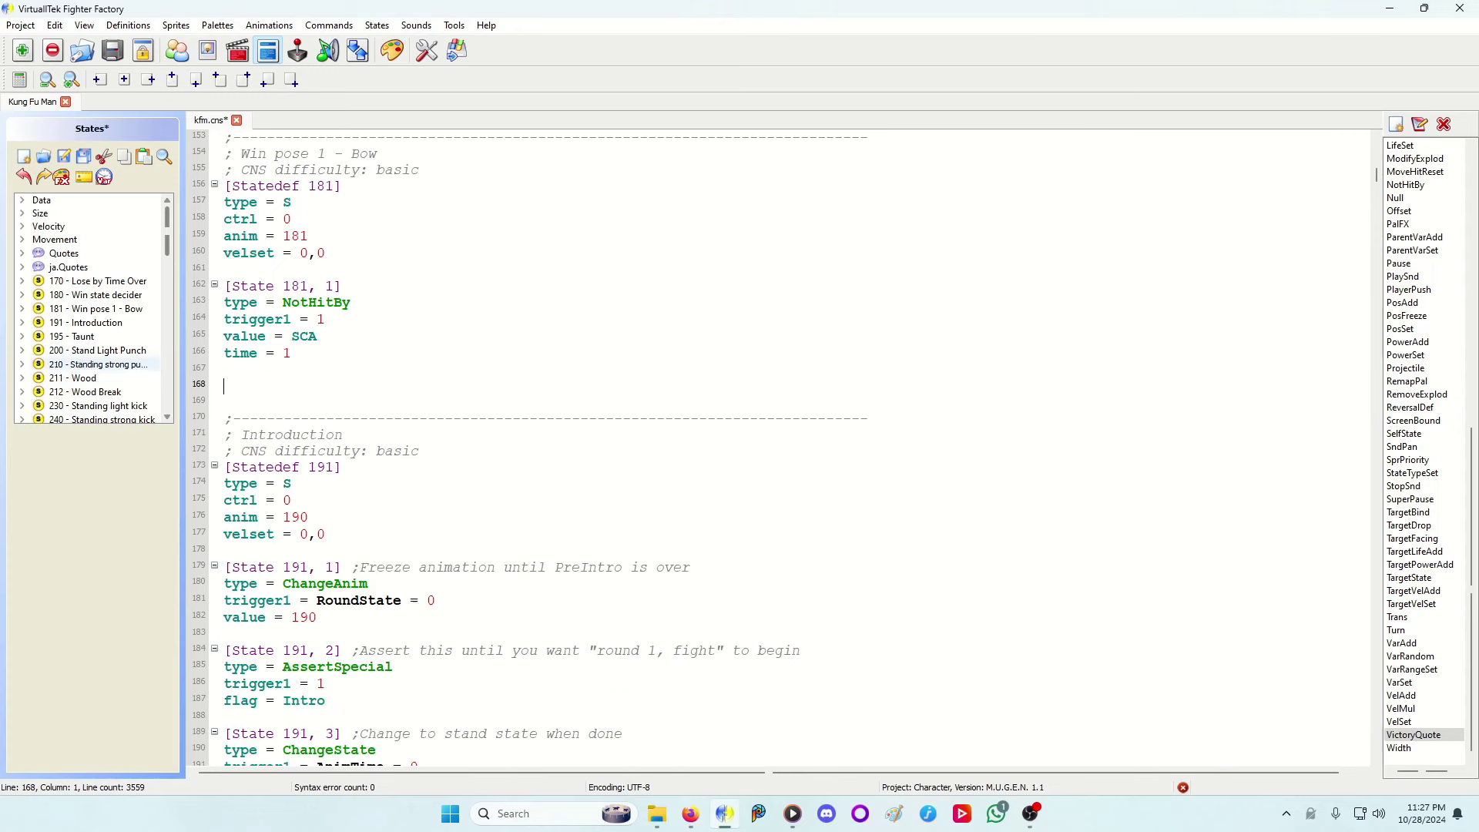
pyautogui.press('Down')
pyautogui.press('Down')
pyautogui.press('Down')
pyautogui.press('Return')
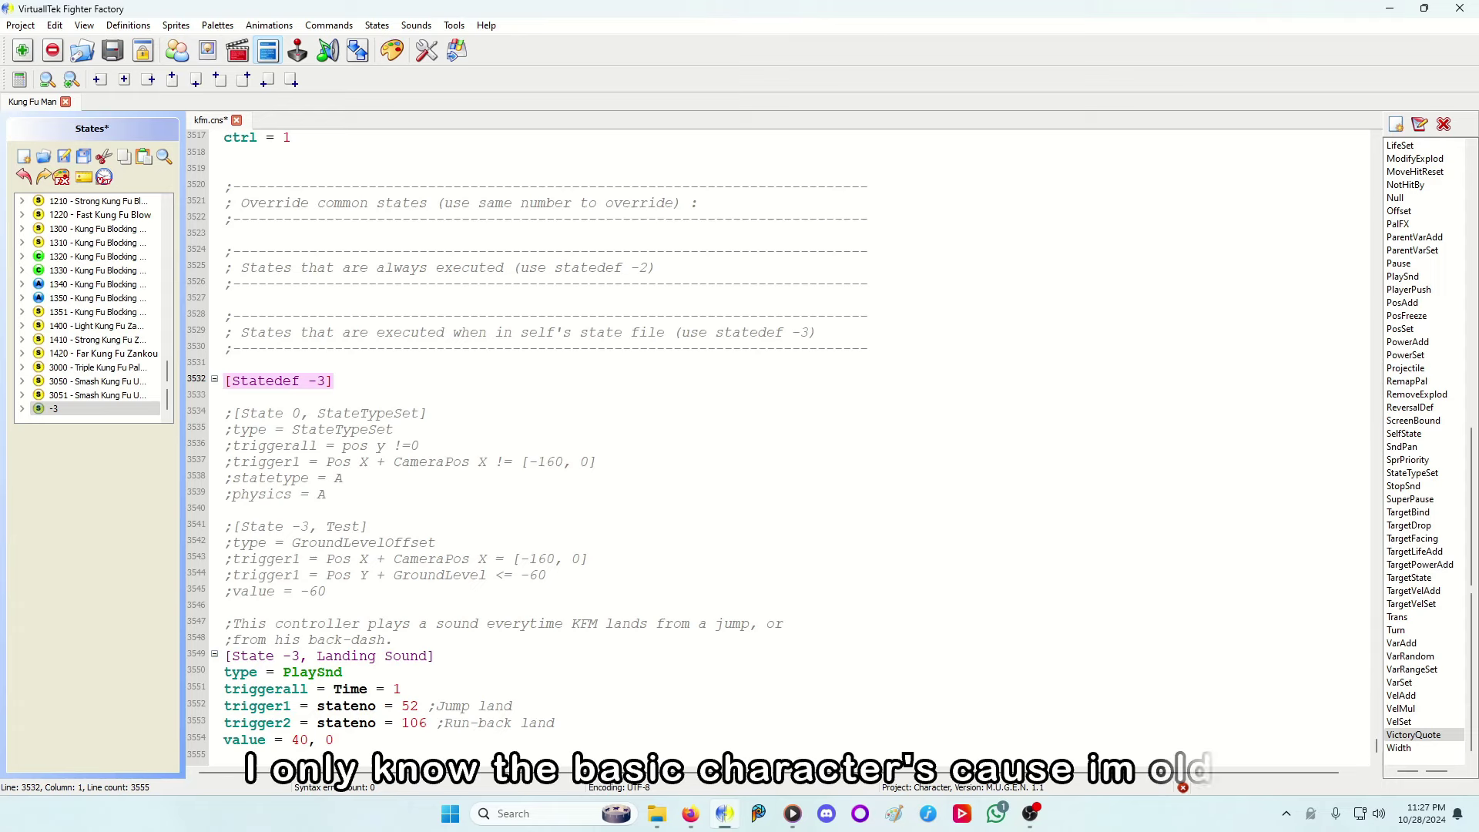
# Step: Insert a VictoryQuote controller under Statedef -3 with value 25, removing optional lines
pyautogui.press('Down')
pyautogui.press('Return')
pyautogui.doubleClick(1413, 734)
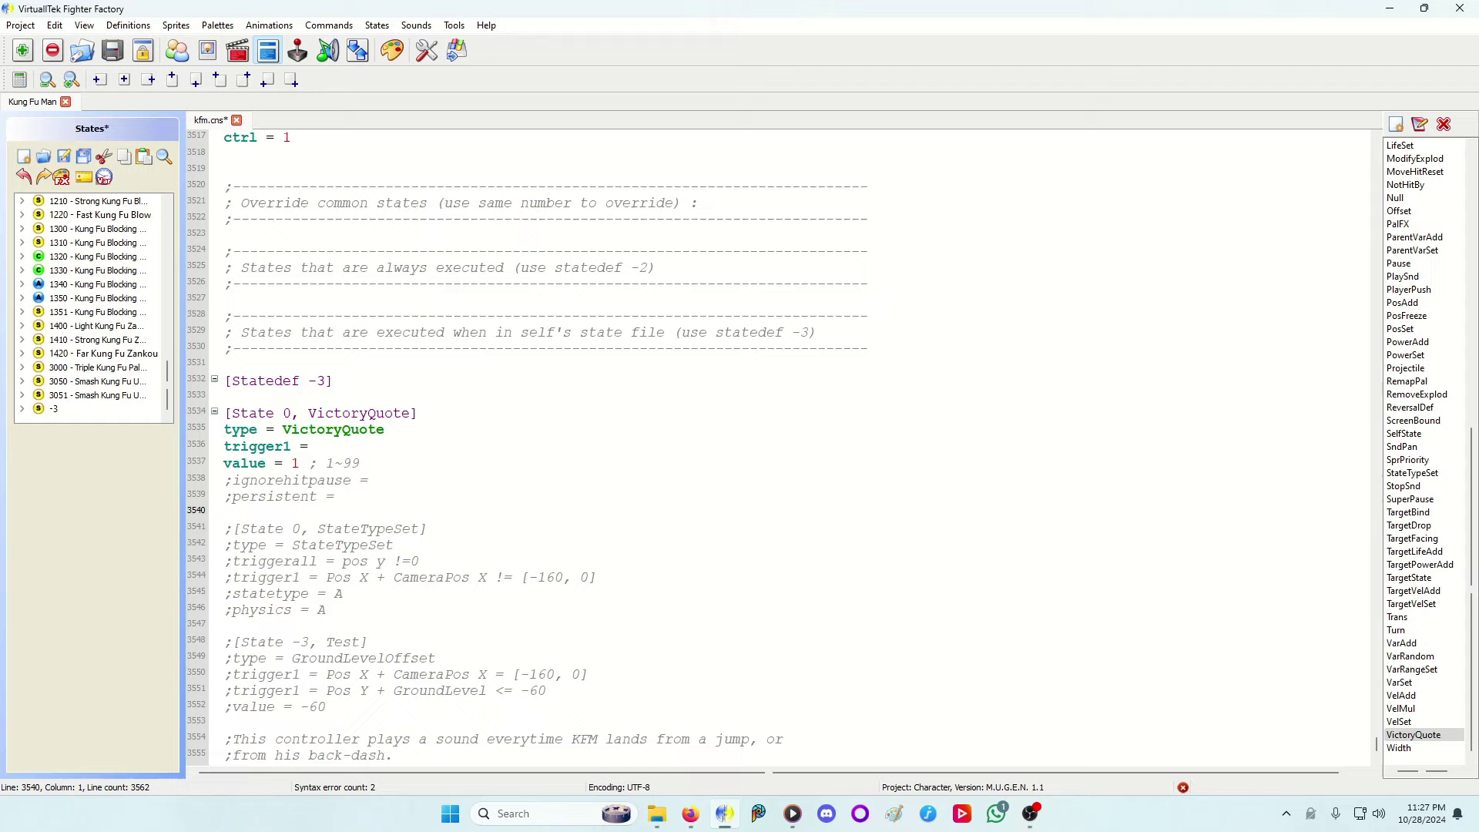
pyautogui.doubleClick(287, 412)
pyautogui.write('-3')
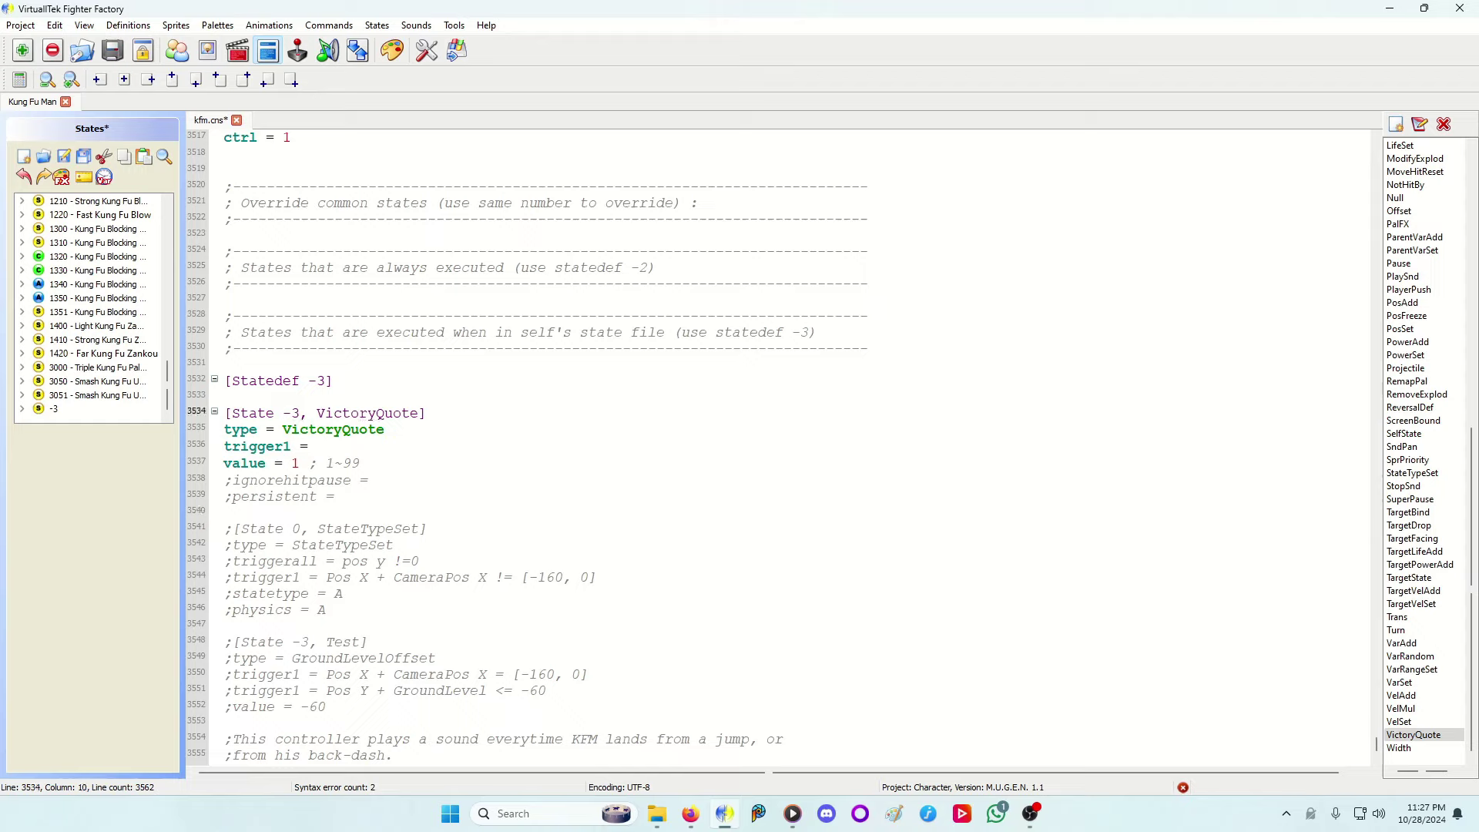
pyautogui.moveTo(292, 462); pyautogui.dragTo(361, 462)
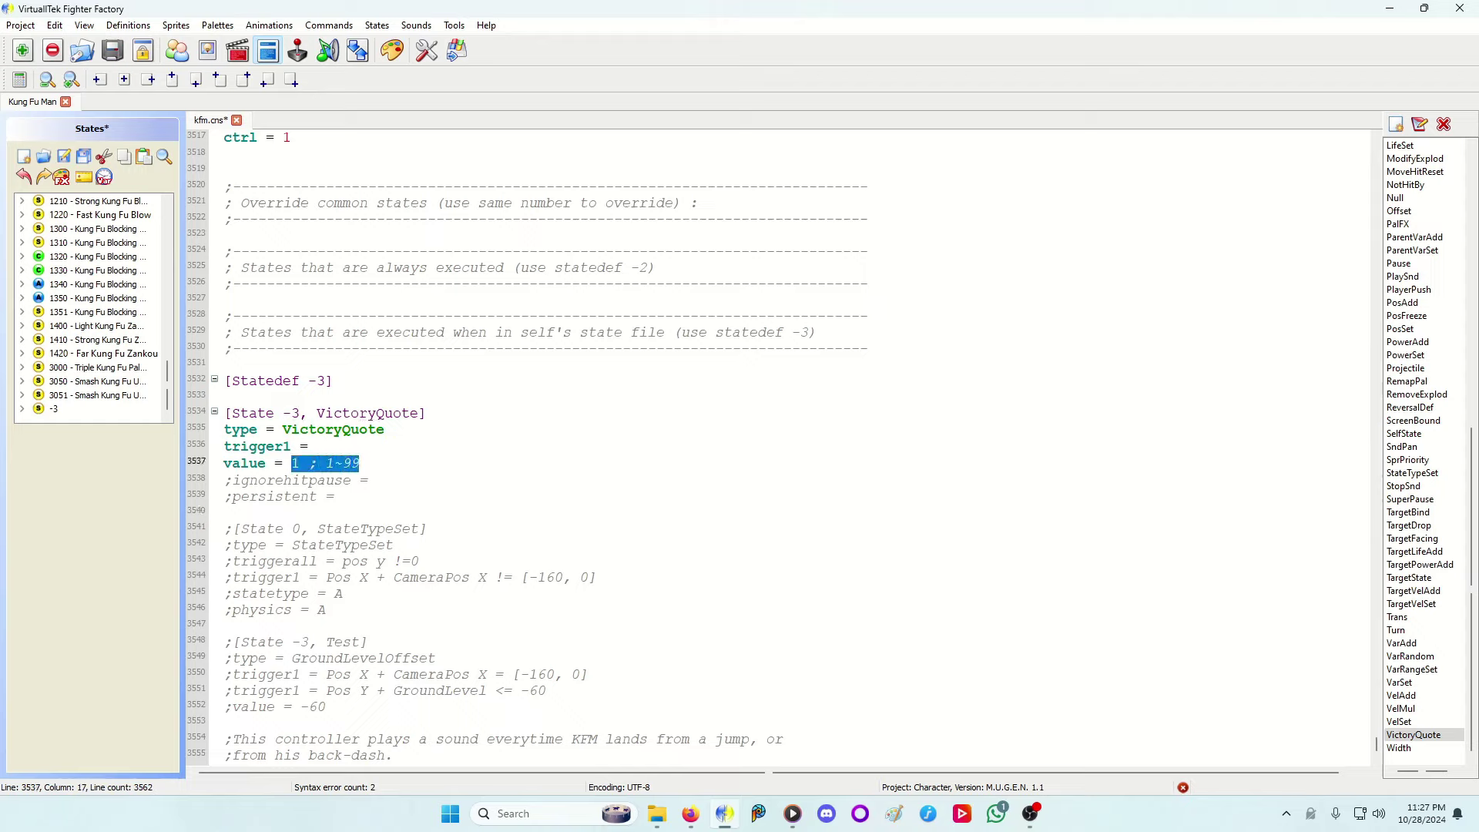
pyautogui.write('25')
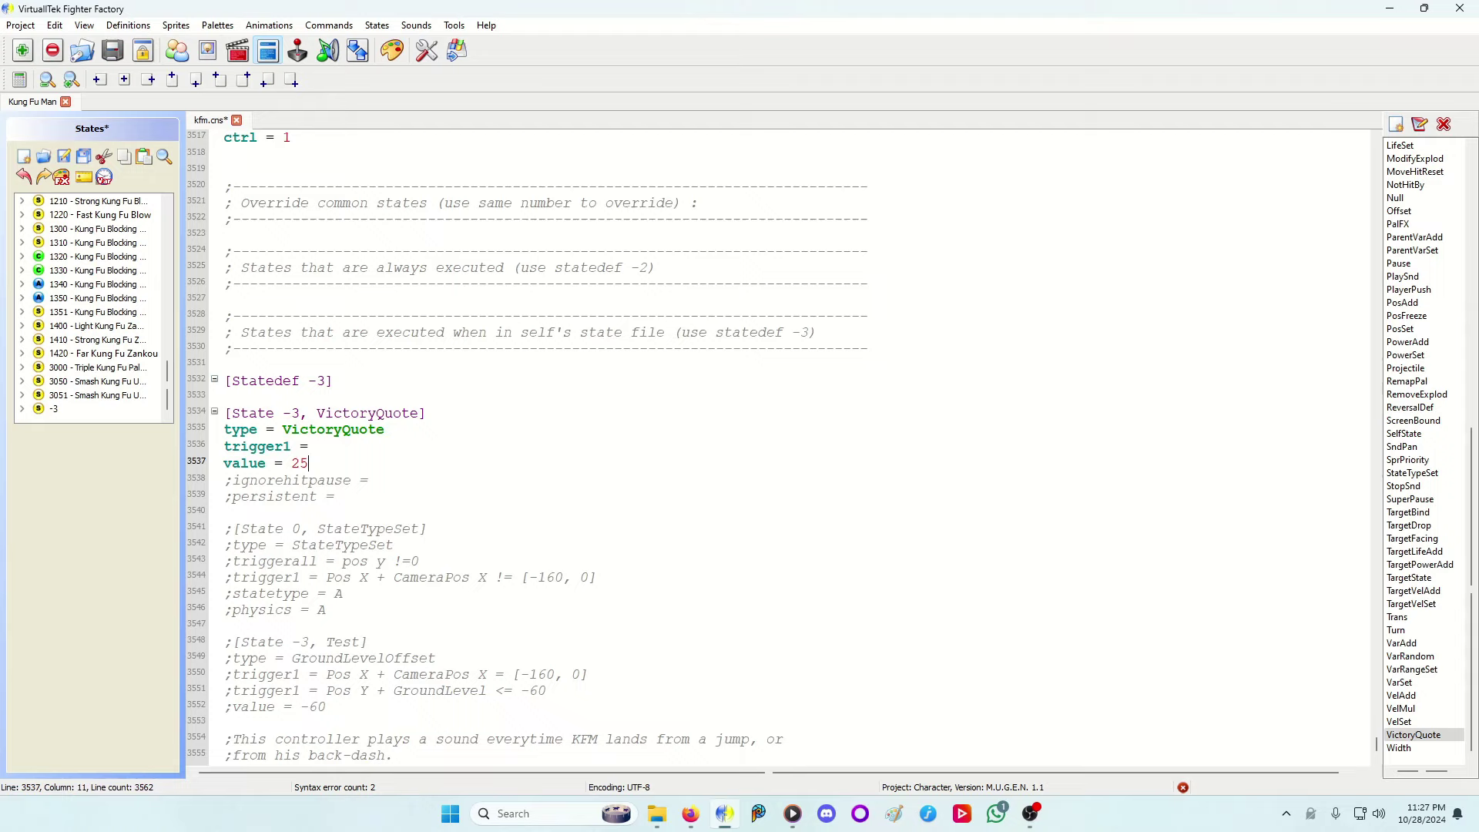
pyautogui.moveTo(335, 496); pyautogui.dragTo(224, 480)
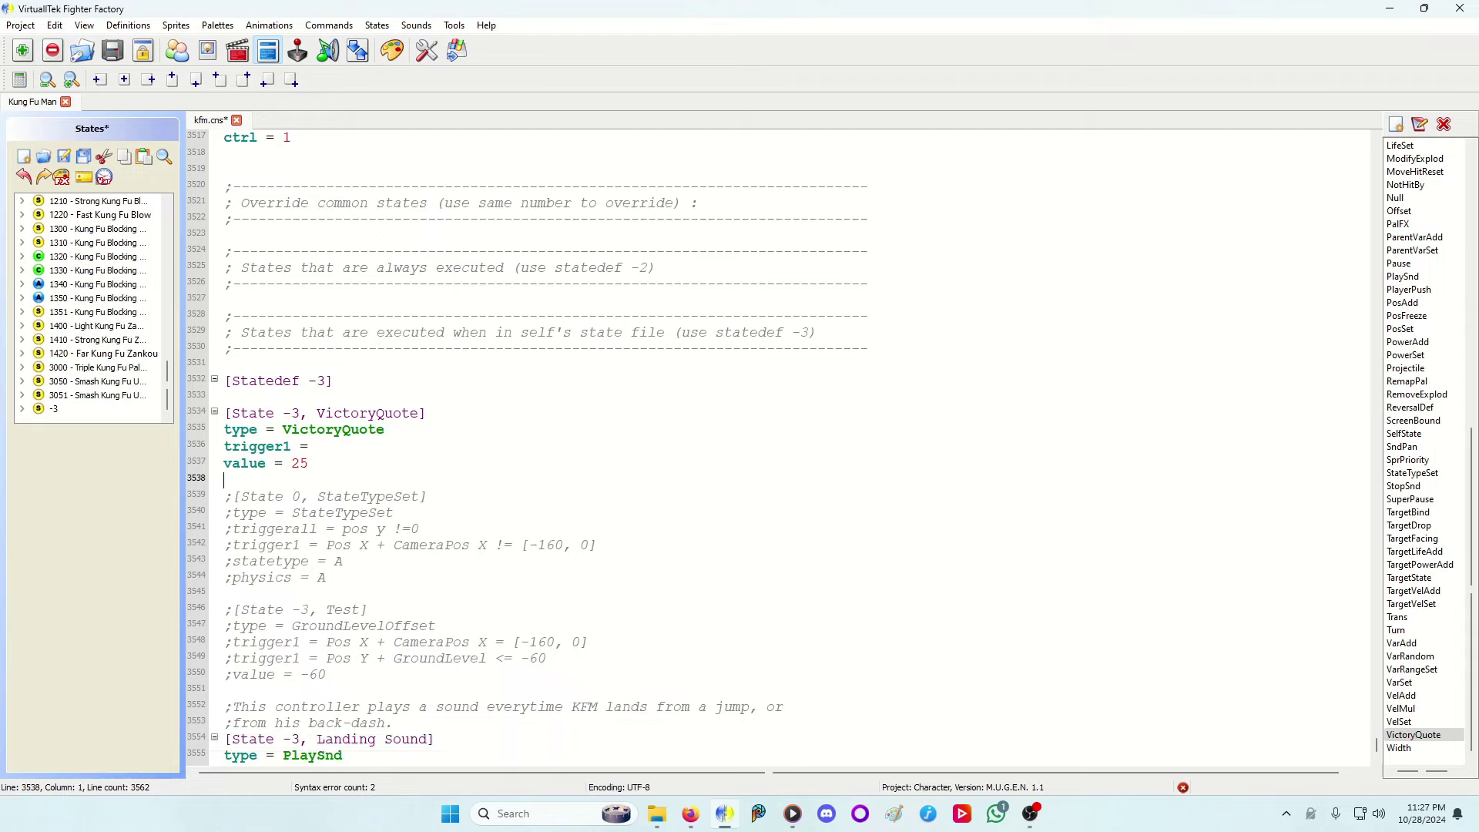
pyautogui.press('Up')
pyautogui.press('Up')
# Step: Set its trigger to authorname = "Ryon" && enemy,name = "Sakura"
pyautogui.press('End')
pyautogui.write('authorname')
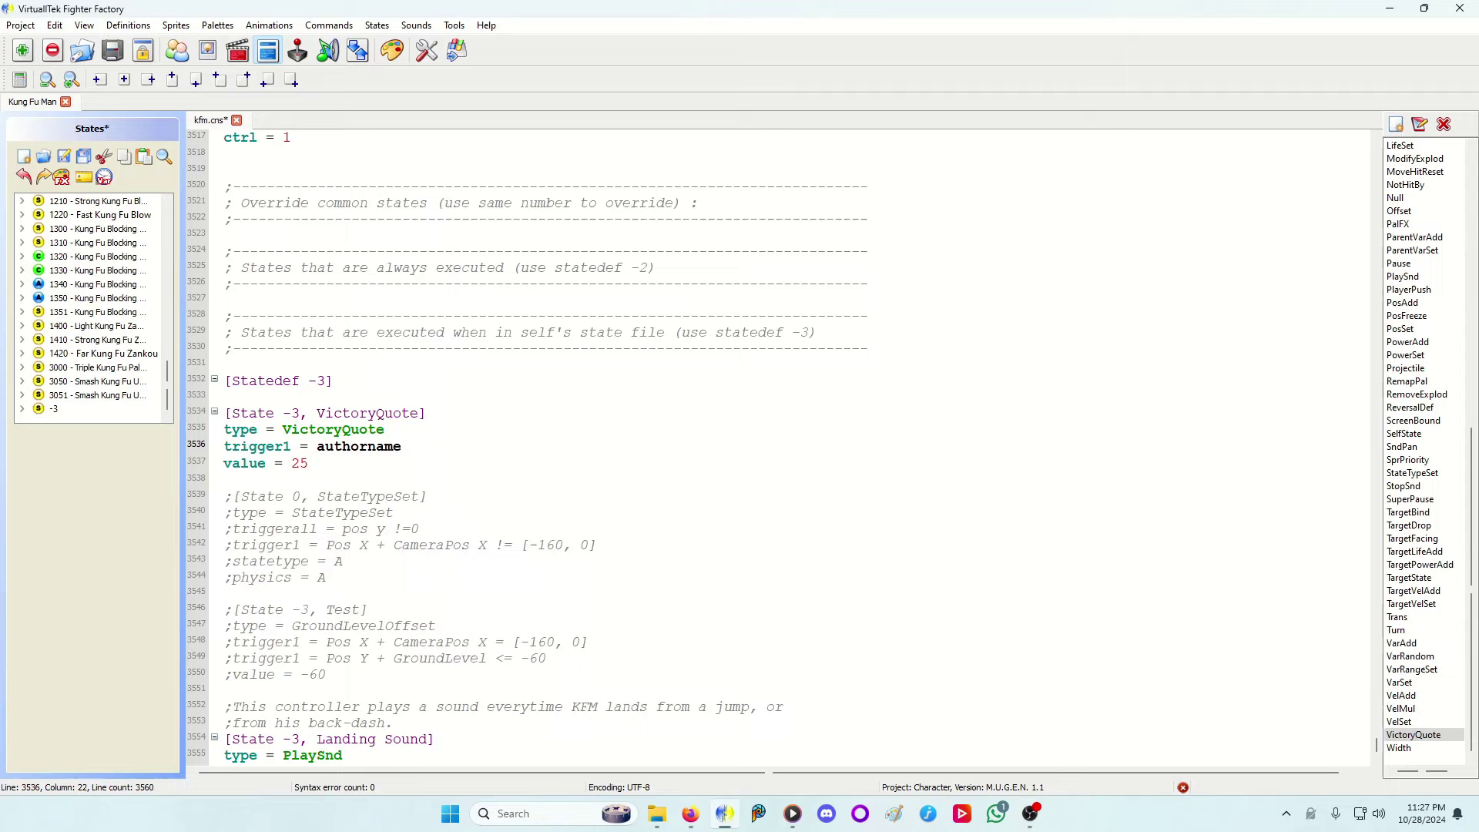
pyautogui.write(' ="')
pyautogui.press('BackSpace')
pyautogui.write('"Ryon"')
pyautogui.press('Return')
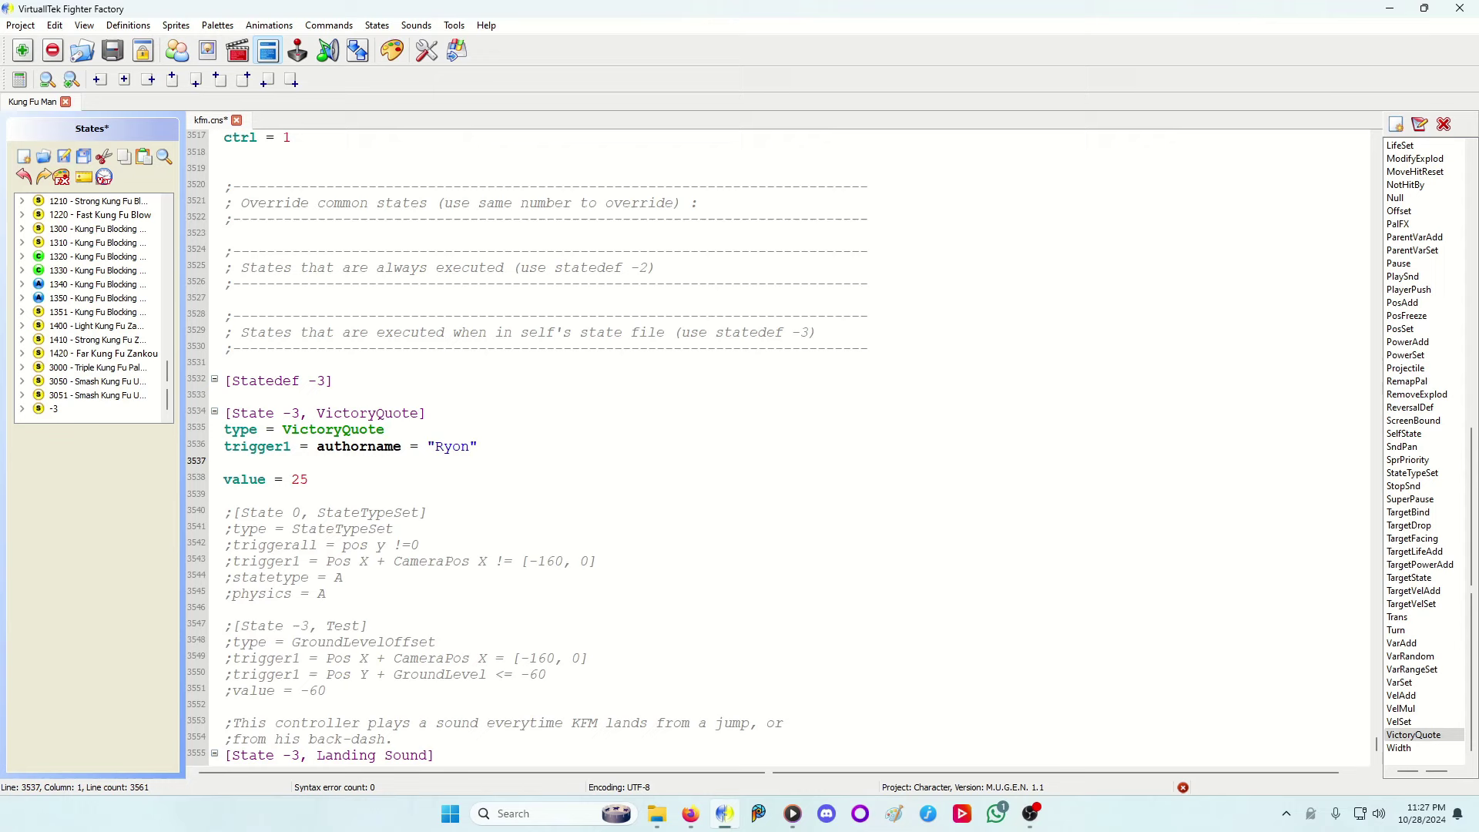
pyautogui.press('BackSpace')
pyautogui.write('&& enemy,')
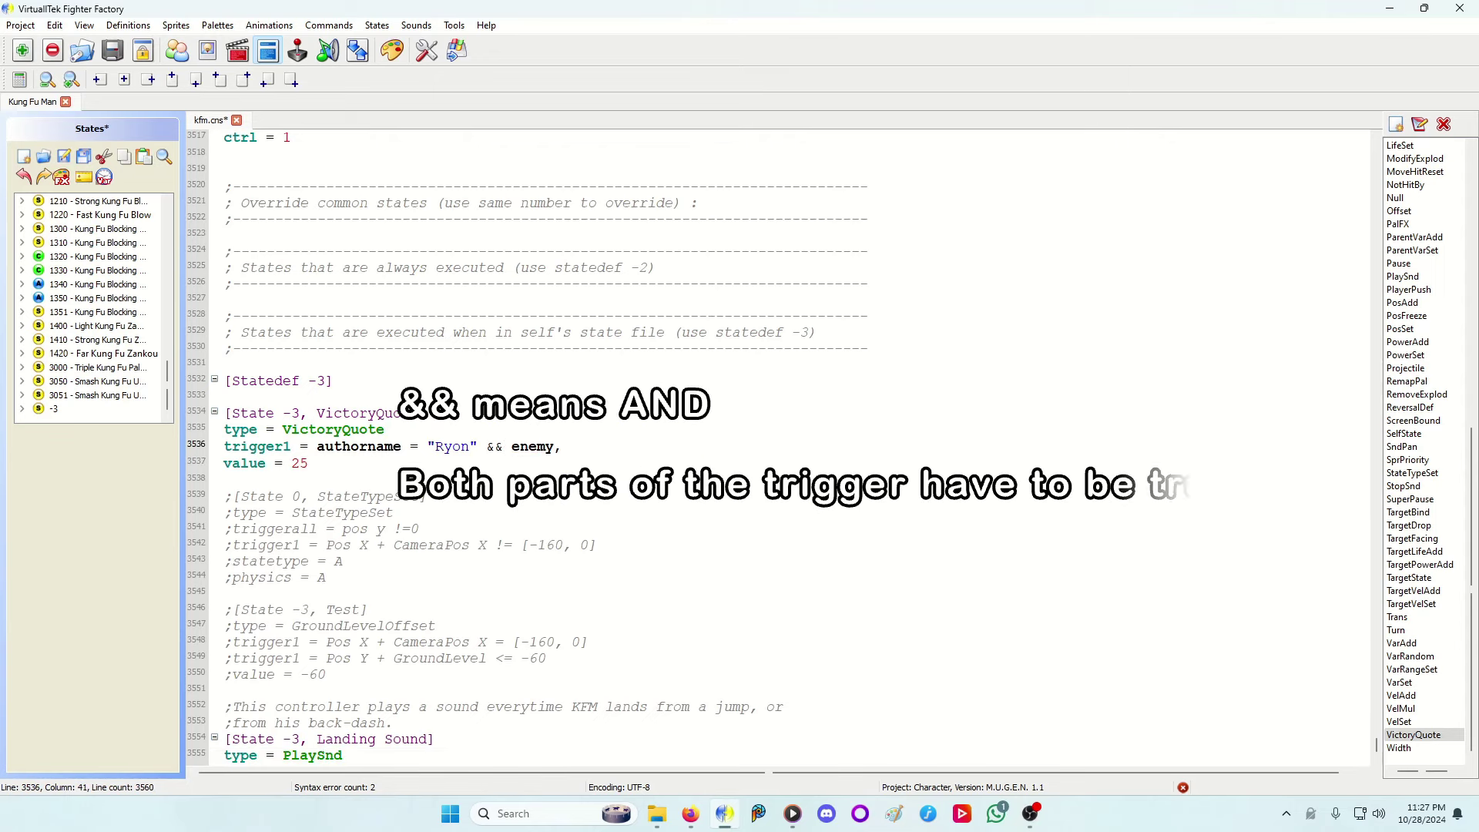
pyautogui.write('name =')
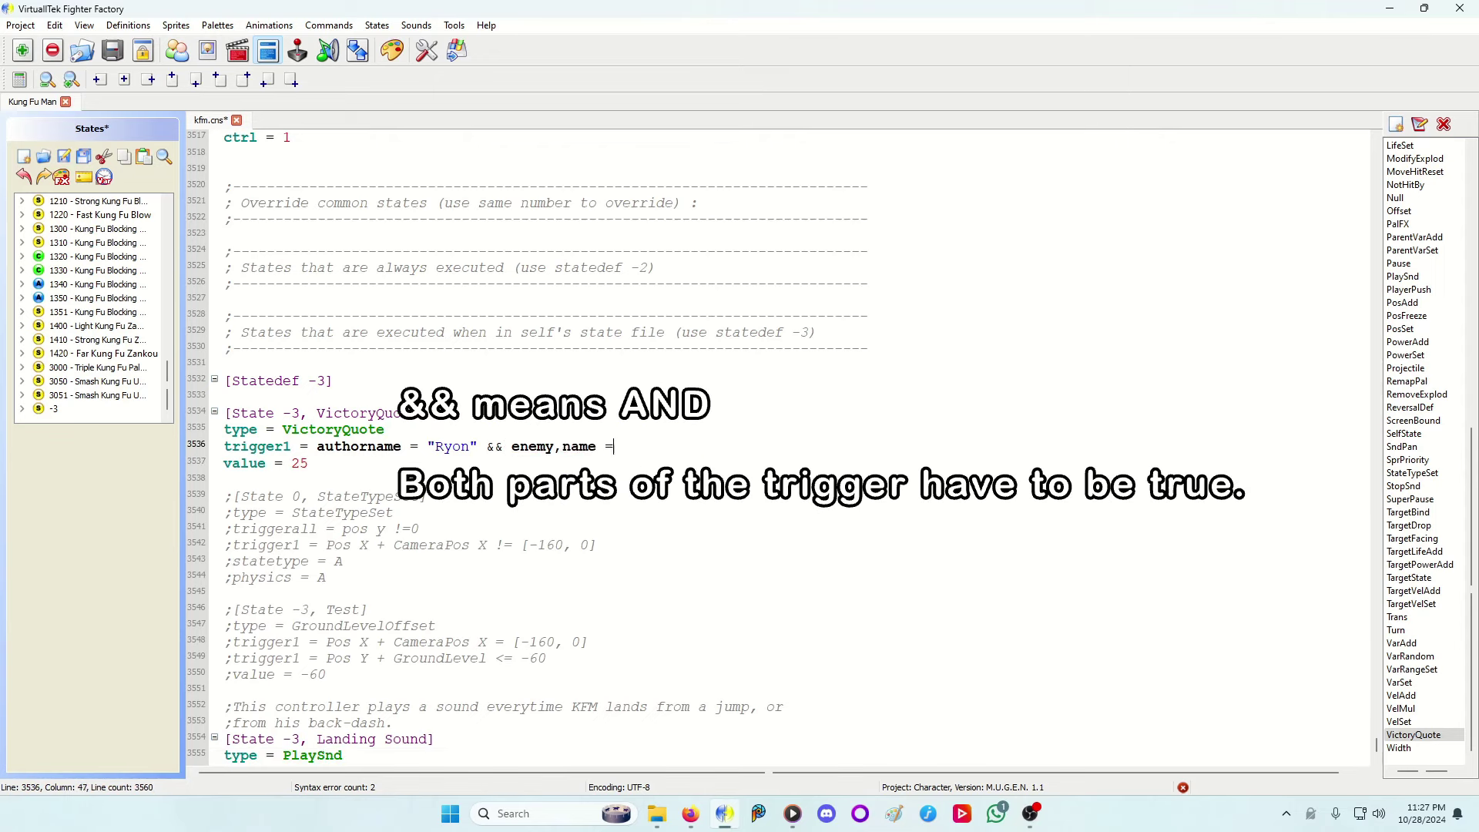
pyautogui.write(' "')
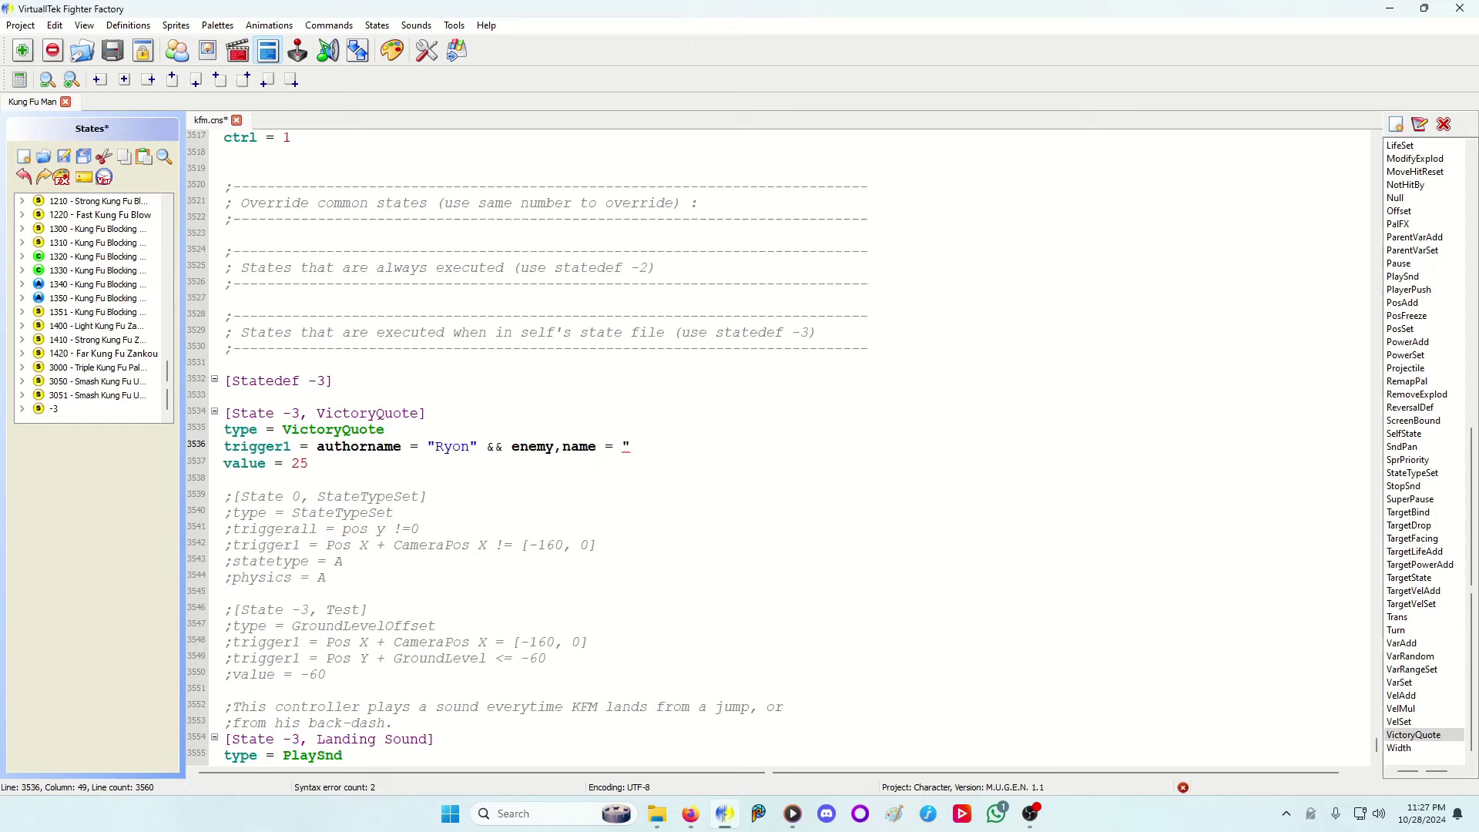
pyautogui.write('Sakura')
pyautogui.write('"')
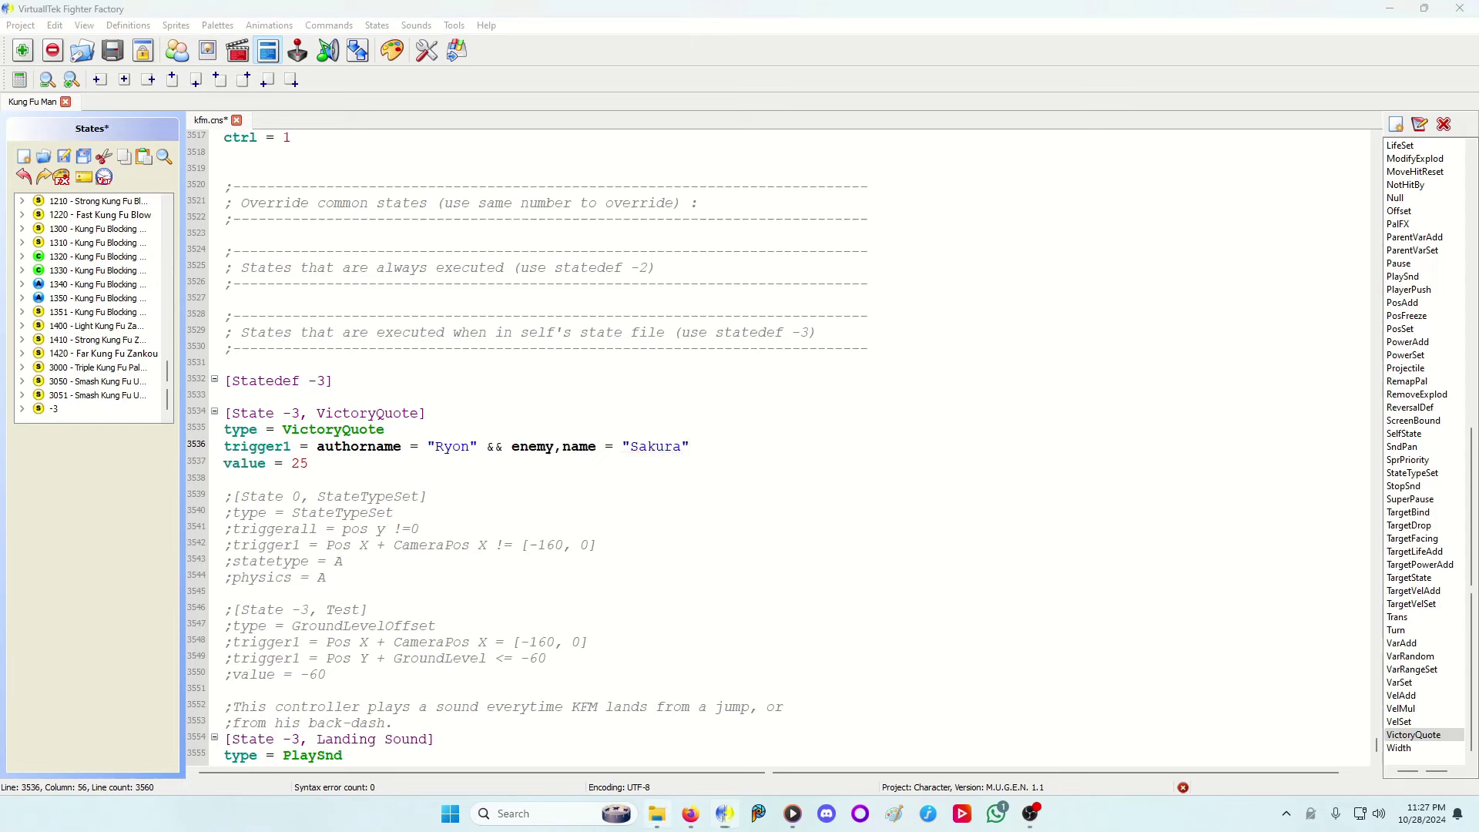
# Step: Change the name in Sakura_AOF.def to "Sakura" and save the file
pyautogui.hotkey('alt', 'Tab')
pyautogui.press('Return')
pyautogui.press('Down')
pyautogui.press('Down')
pyautogui.press('Down')
pyautogui.press('Return')
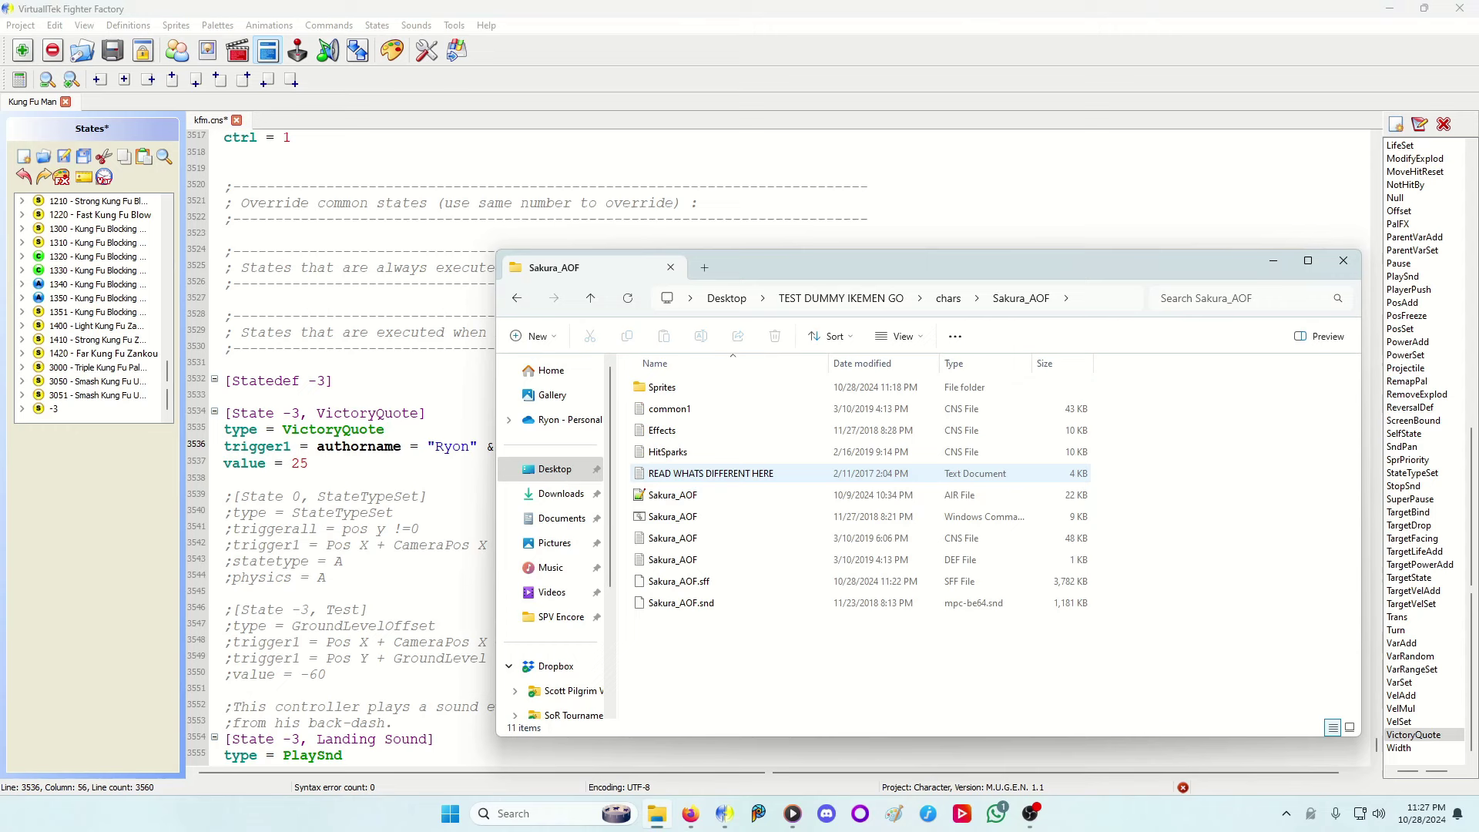
pyautogui.press('Down')
pyautogui.press('Down')
pyautogui.press('Down')
pyautogui.press('Down')
pyautogui.press('Down')
pyautogui.press('Down')
pyautogui.press('Return')
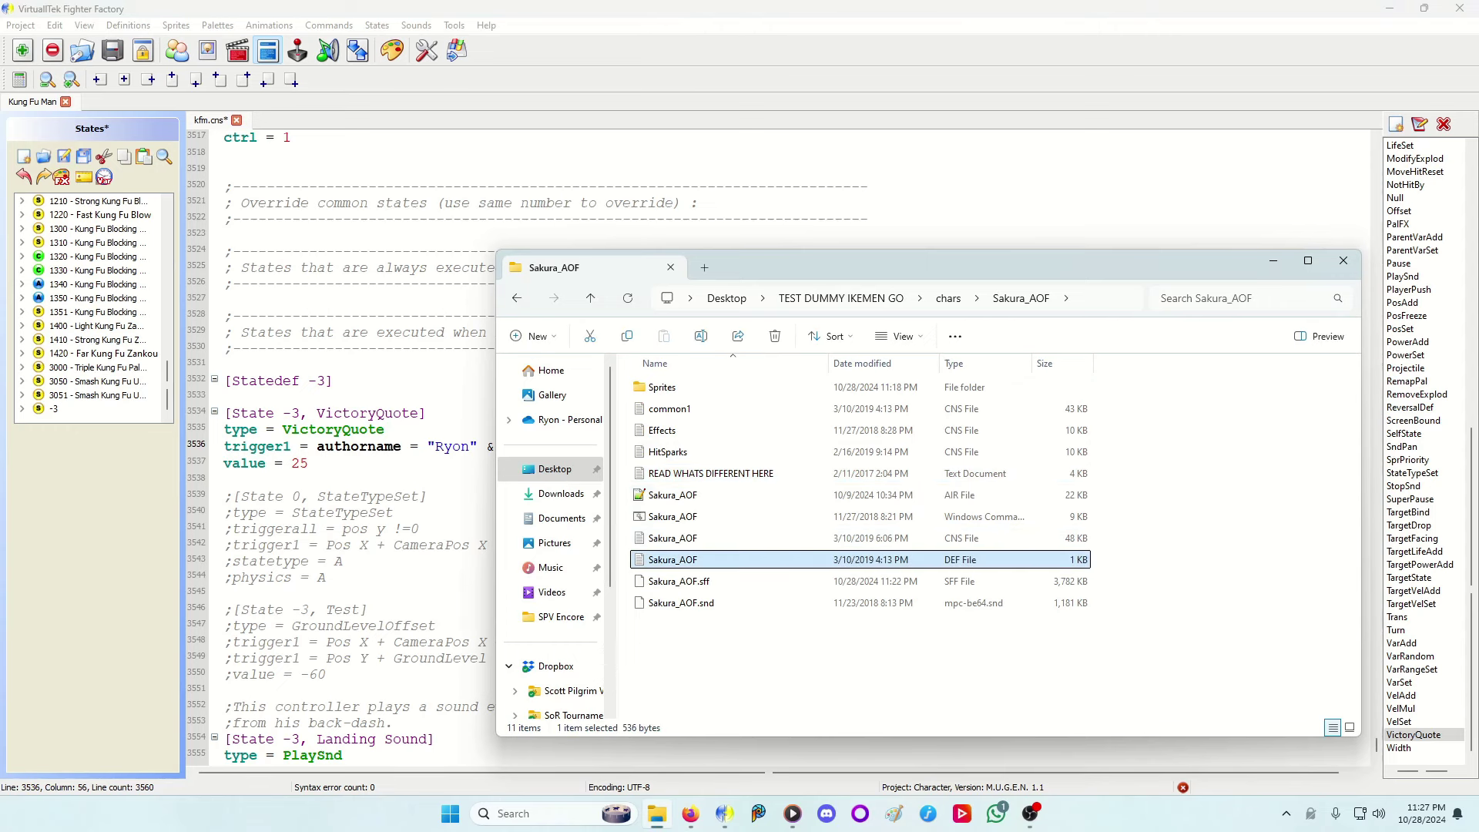
pyautogui.press('Down')
pyautogui.hotkey('ctrl', 'Right')
pyautogui.hotkey('ctrl', 'Right')
pyautogui.hotkey('ctrl', 'Right')
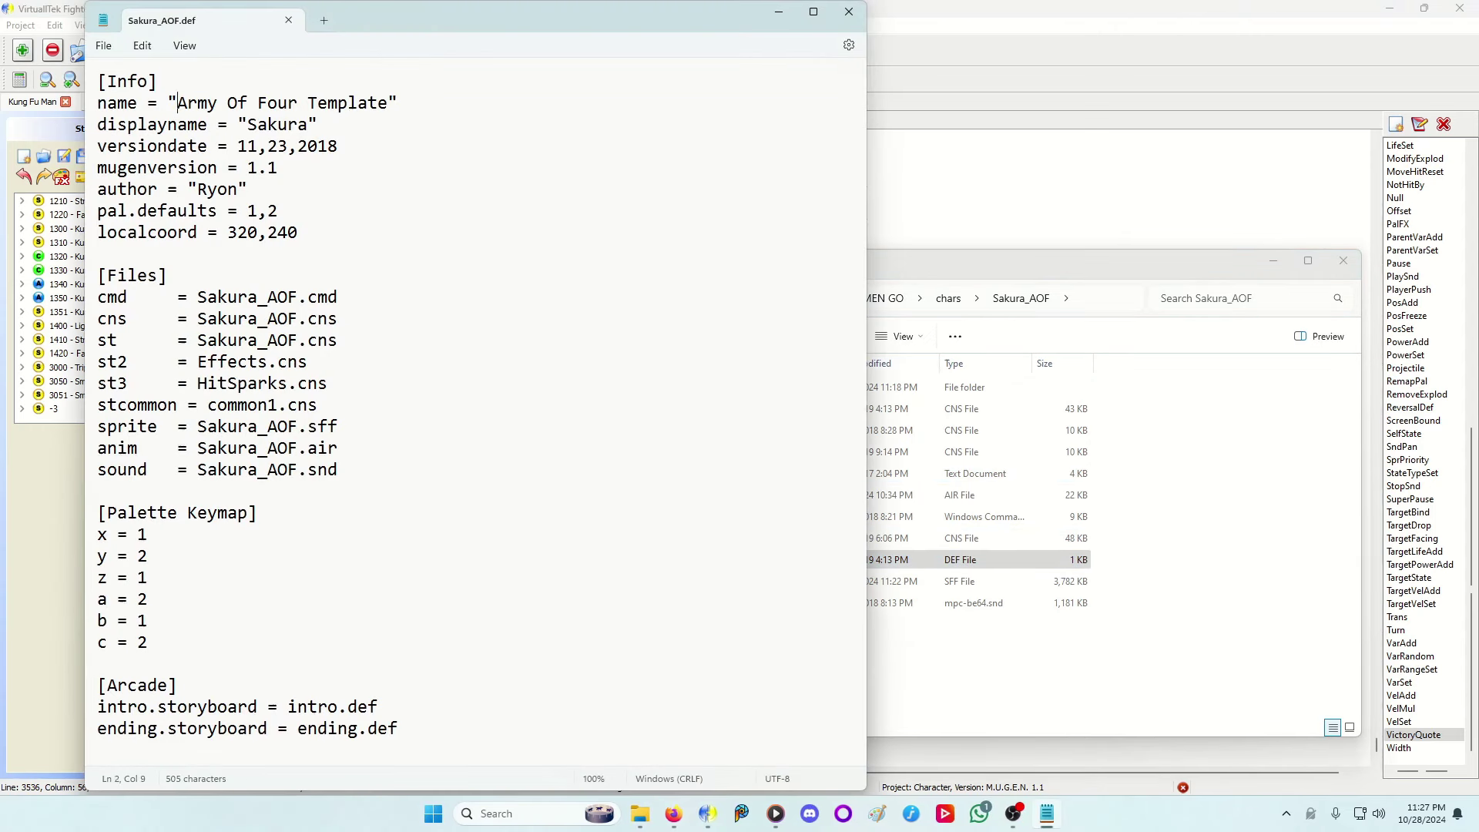
pyautogui.hotkey('ctrl', 'shift', 'Right')
pyautogui.hotkey('ctrl', 'shift', 'Right')
pyautogui.hotkey('ctrl', 'shift', 'Right')
pyautogui.hotkey('ctrl', 'shift', 'Right')
pyautogui.write('Sak')
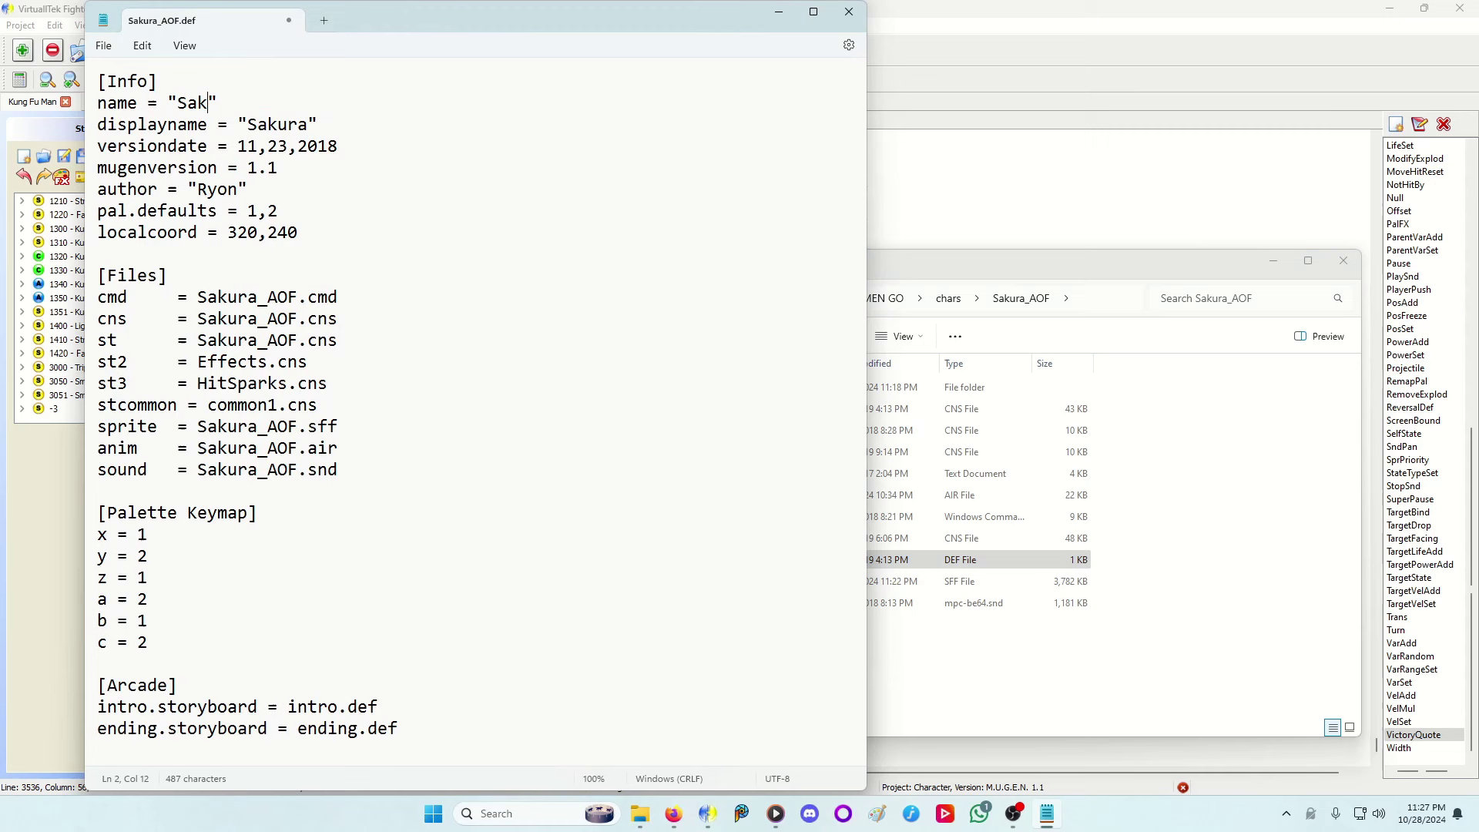
pyautogui.write('ura')
pyautogui.click(102, 46)
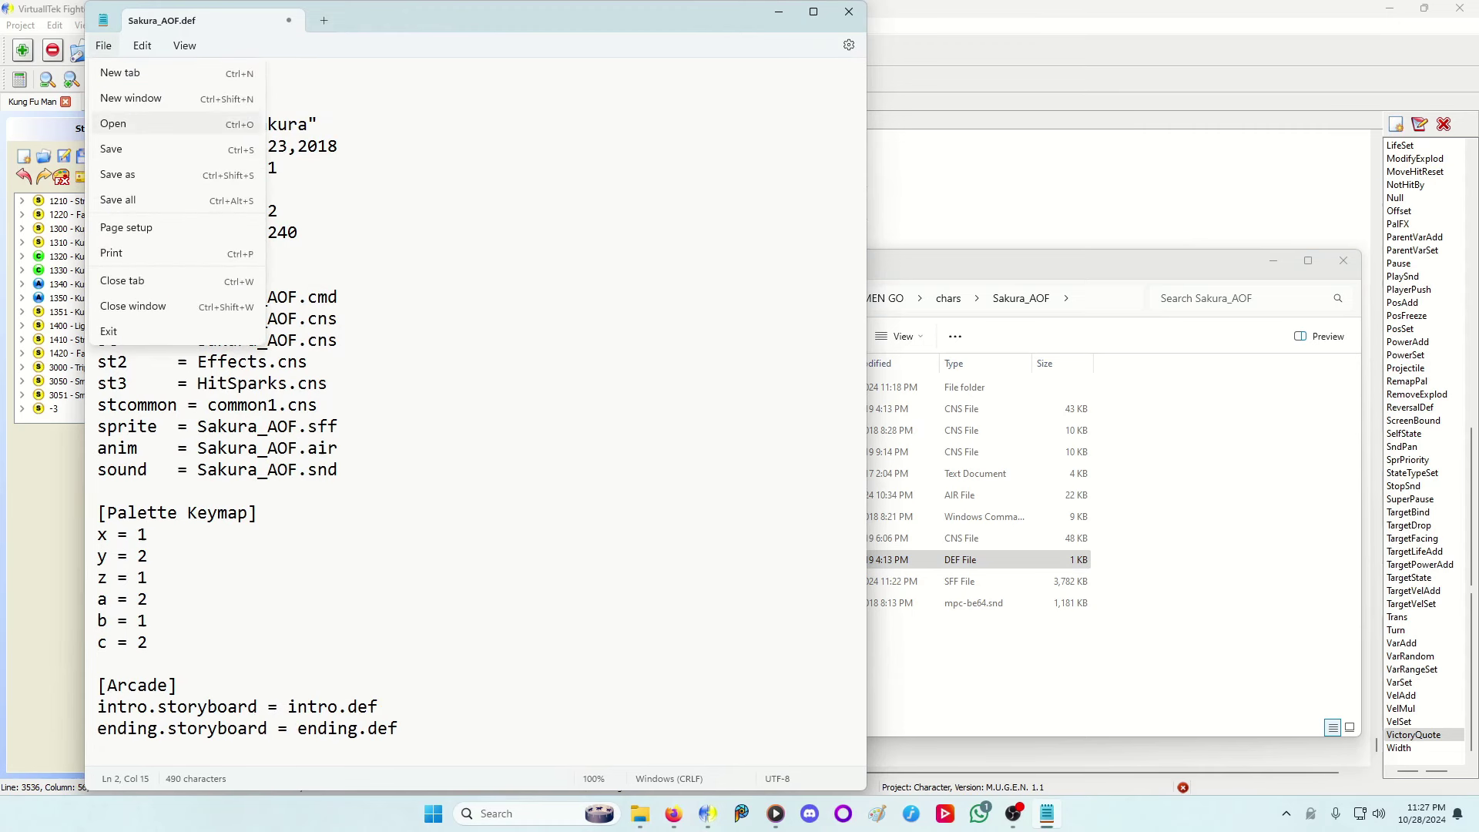
pyautogui.click(127, 149)
pyautogui.click(849, 13)
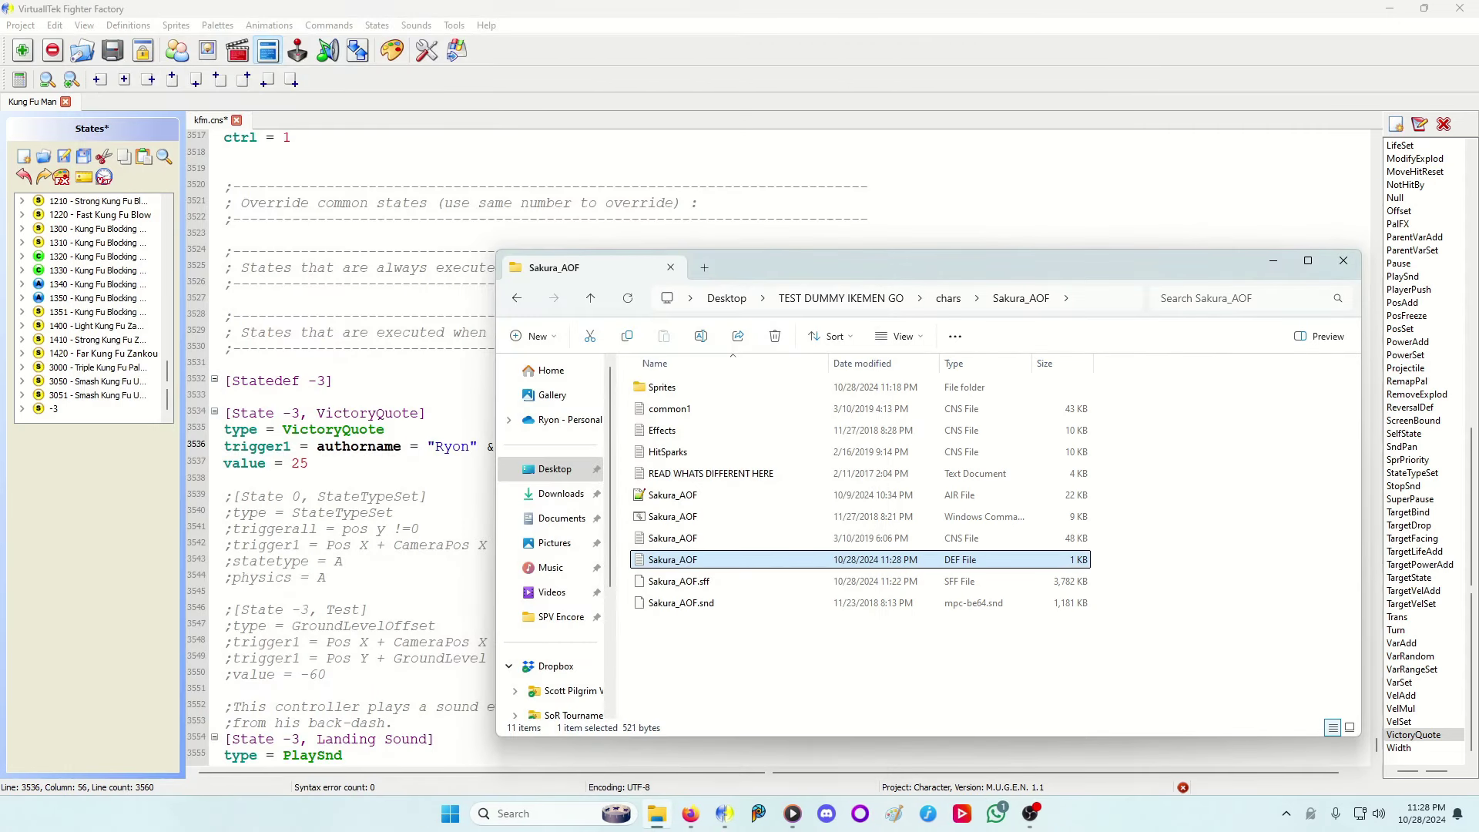
# Step: Close the character folder window to return to Fighter Factory
pyautogui.click(1342, 261)
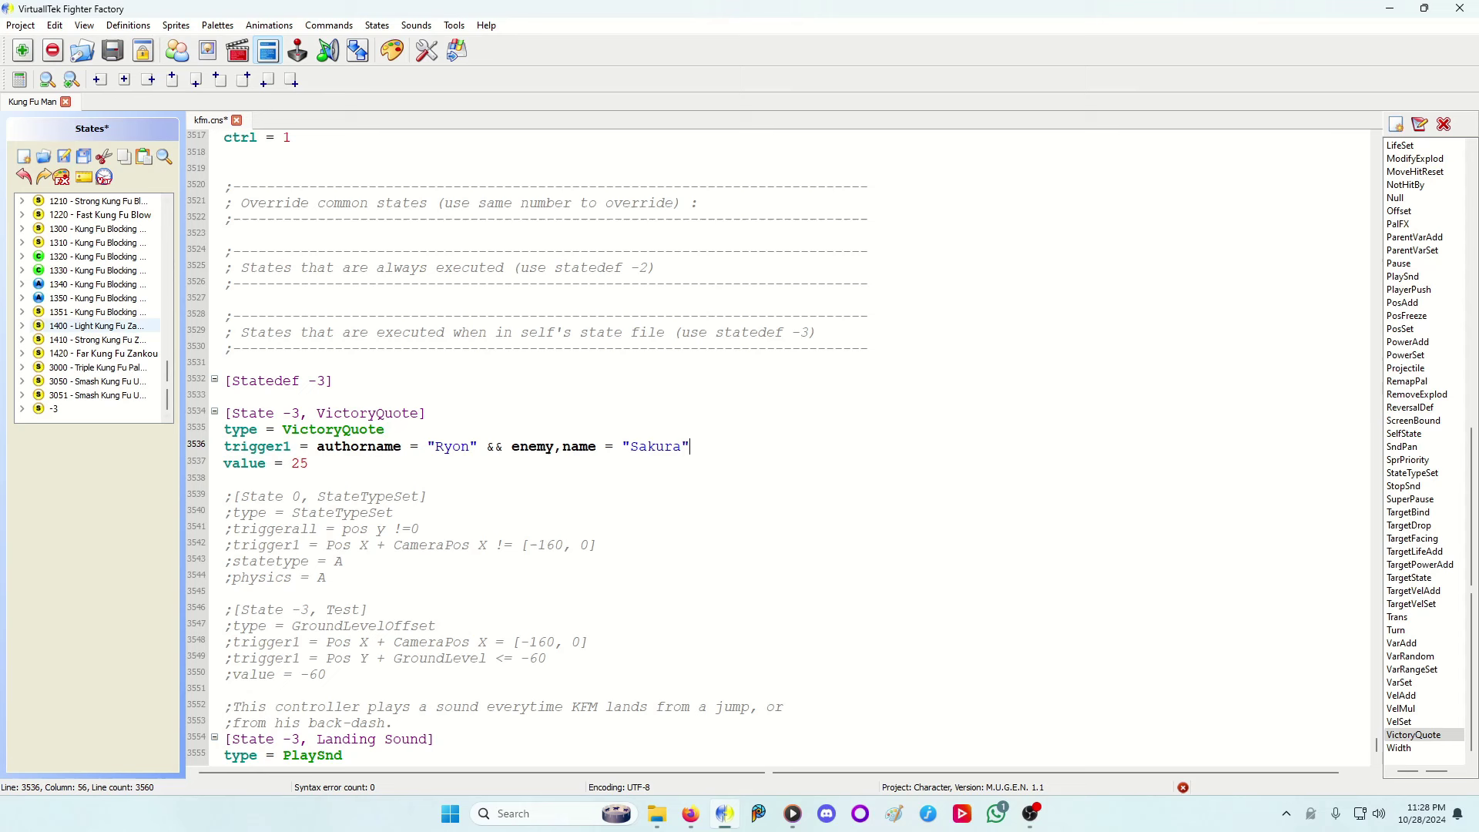
pyautogui.scroll(5, 93, 323)
pyautogui.scroll(10, 92, 312)
# Step: Add victory25 = "Who are you young lady? You should leave this place is dangerous." and save
pyautogui.click(64, 253)
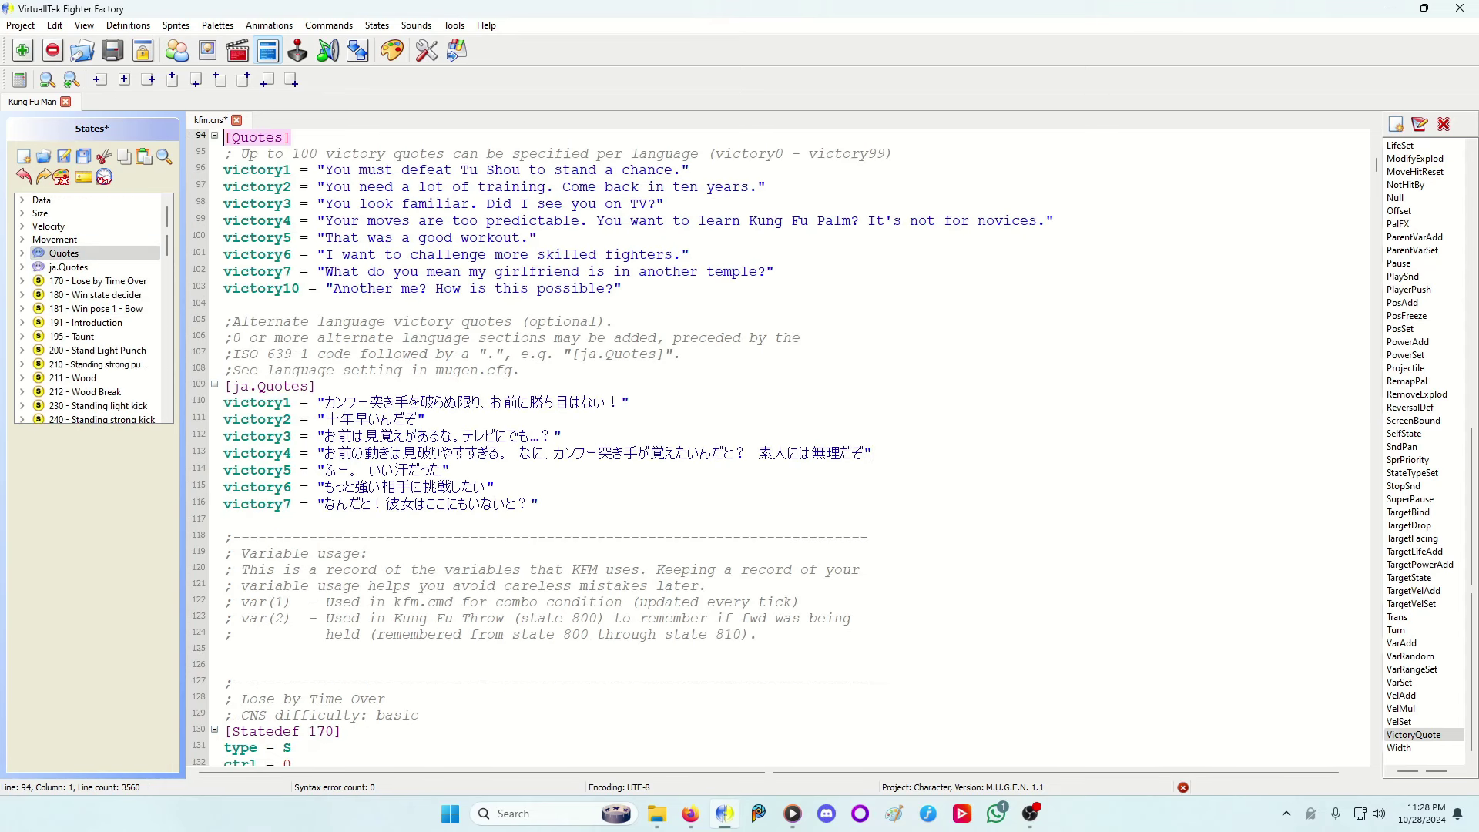
pyautogui.click(227, 302)
pyautogui.write('vi')
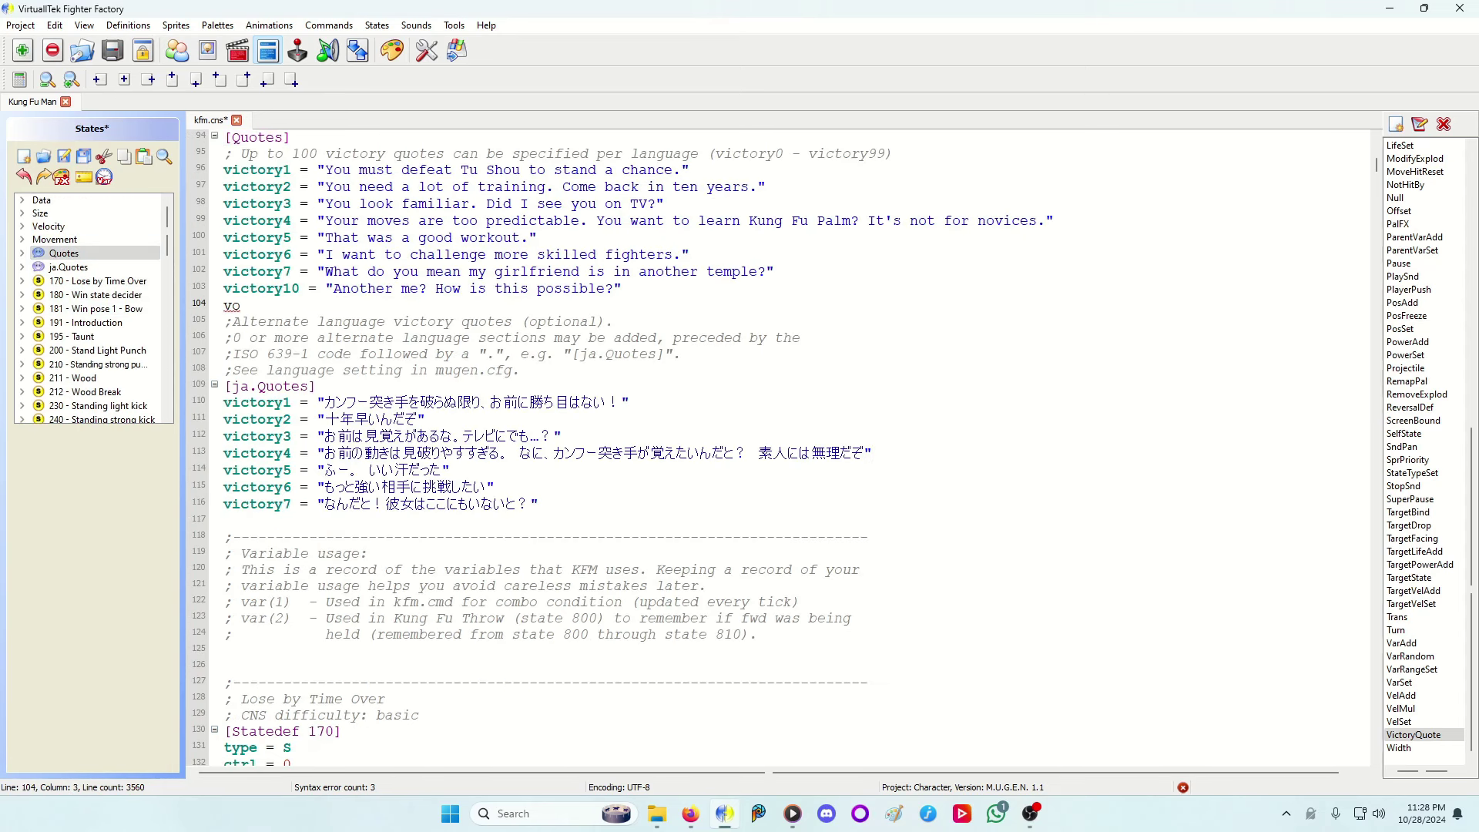
pyautogui.write('ctory2')
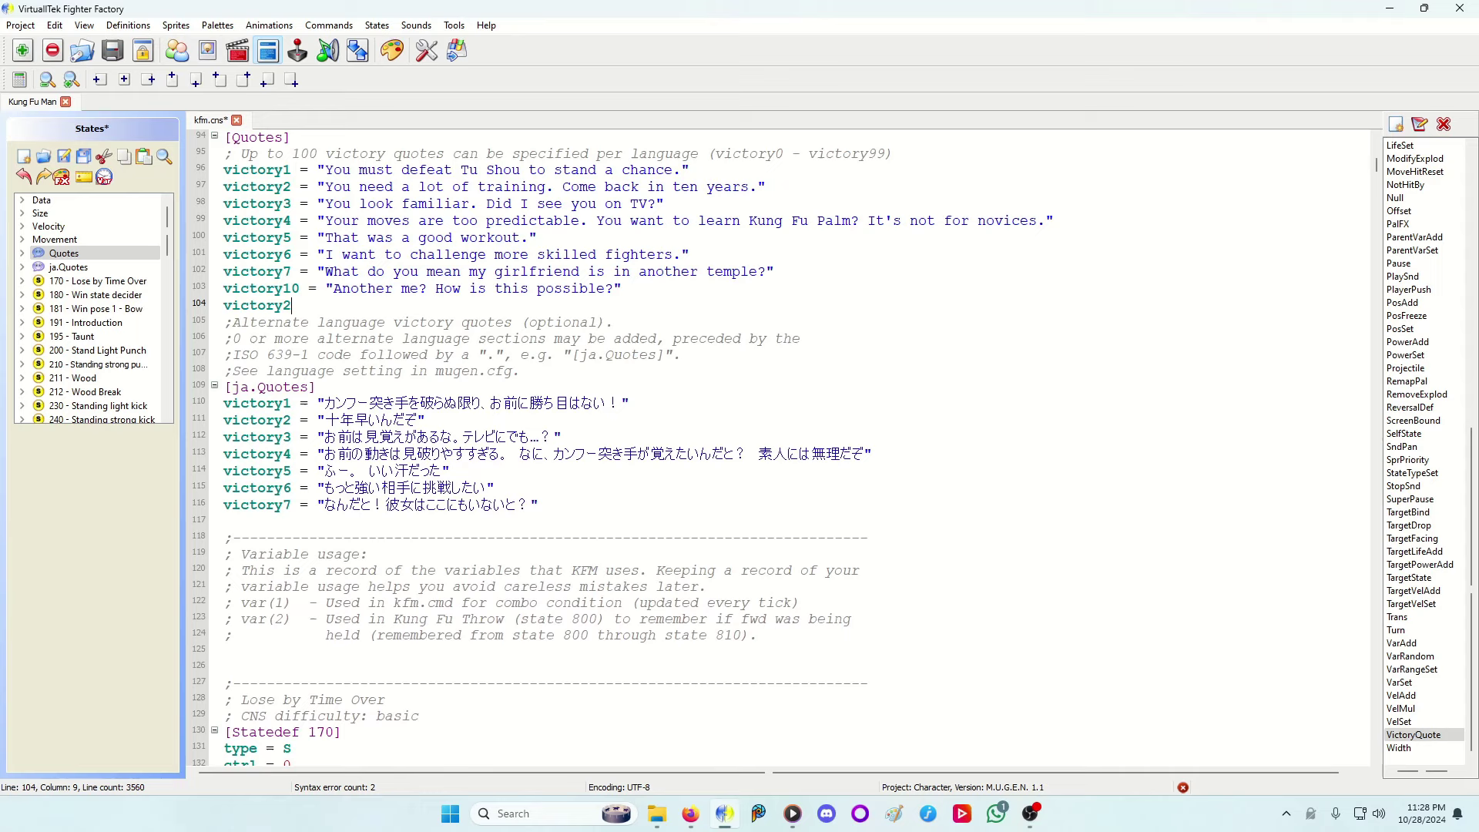
pyautogui.write('5 =')
pyautogui.write('Who are you young')
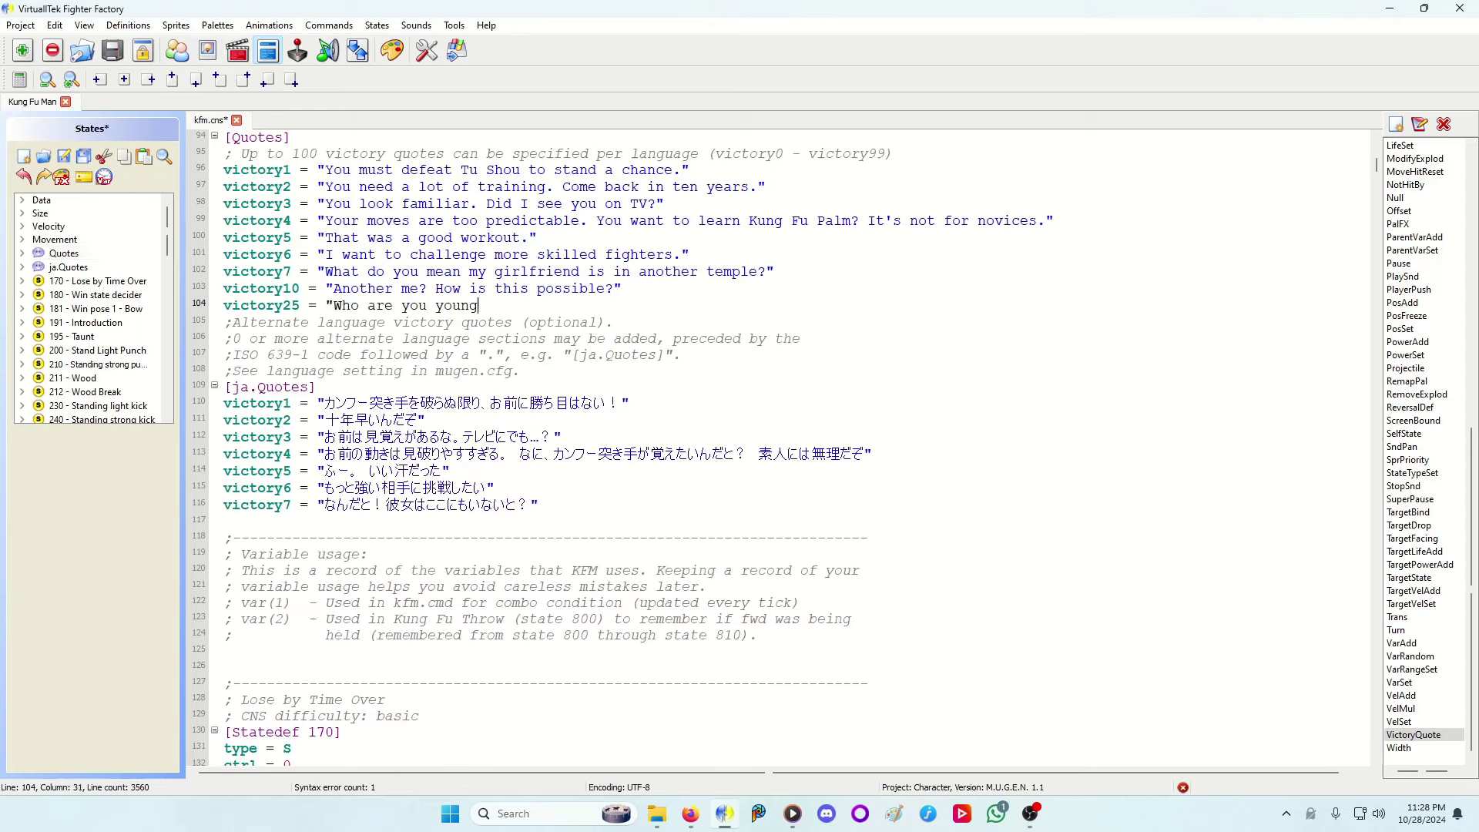
pyautogui.write(' lady? T')
pyautogui.write('You should leave t')
pyautogui.write('his palce i')
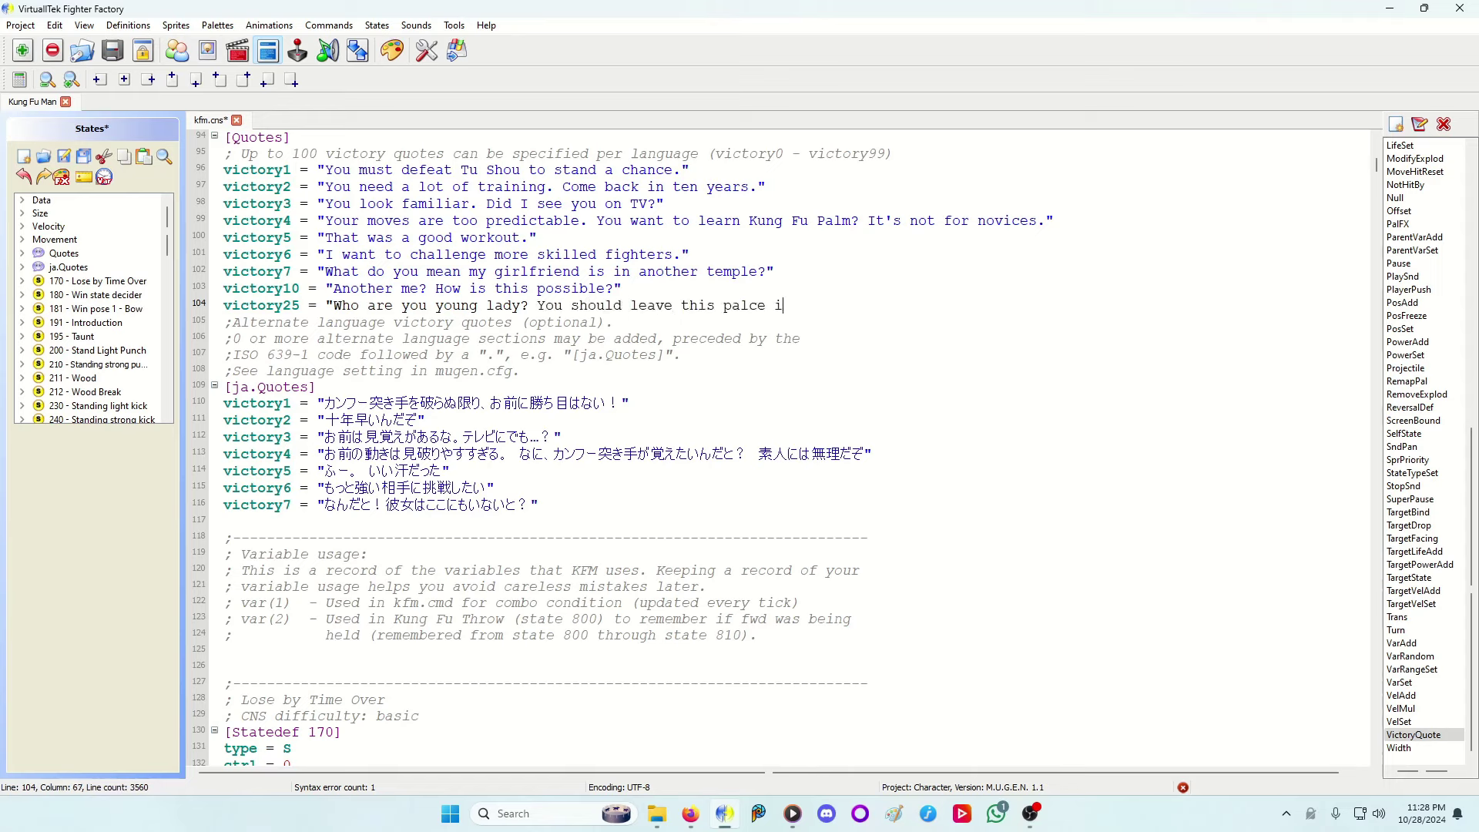
pyautogui.press('BackSpace')
pyautogui.press('BackSpace')
pyautogui.press('BackSpace')
pyautogui.write('lace is')
pyautogui.write(' dangerous"')
pyautogui.write('.')
pyautogui.press('Up')
pyautogui.hotkey('ctrl', 's')
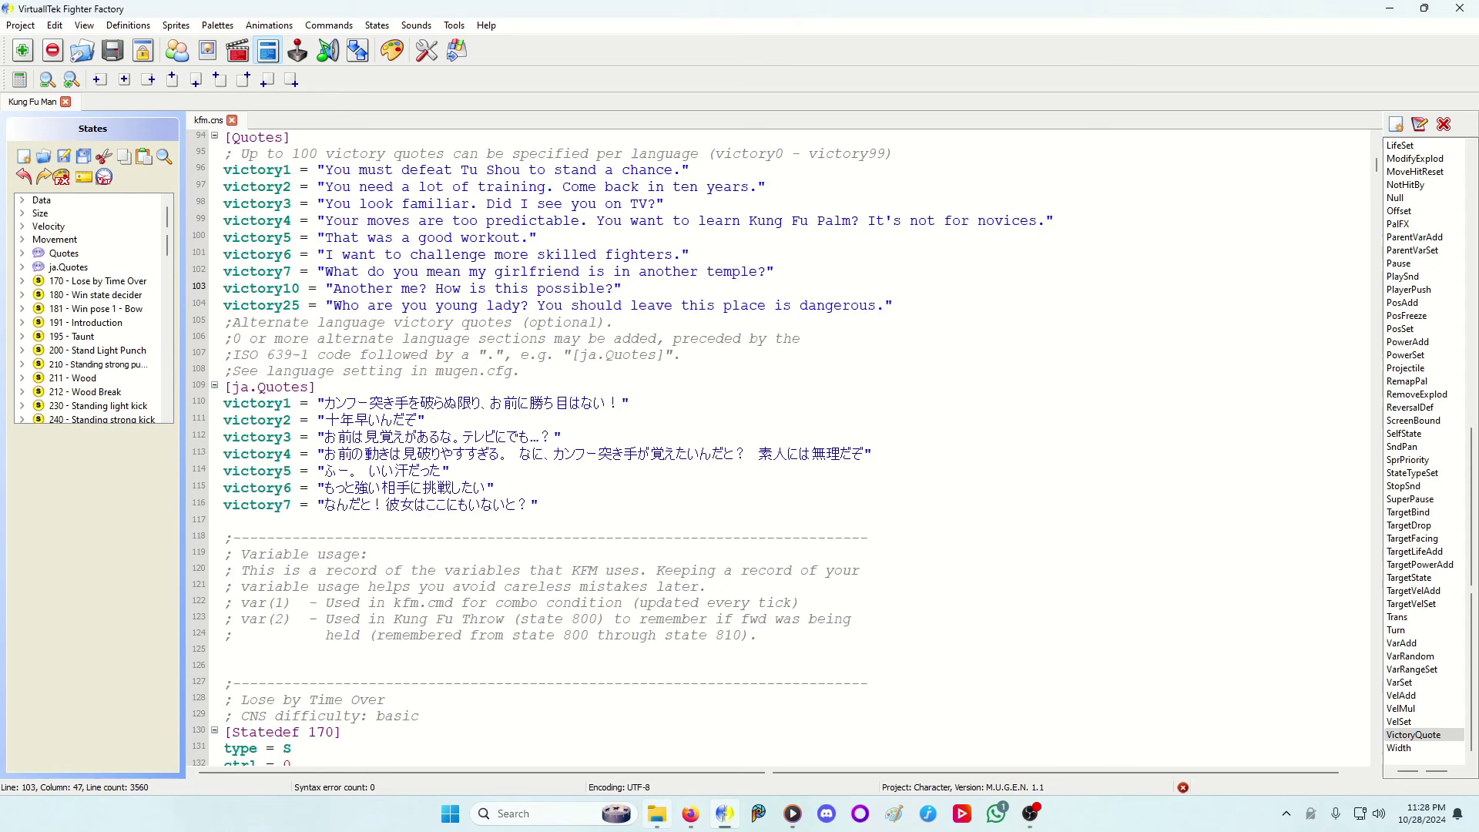
# Step: Launch Ikemen_GO from the TEST DUMMY IKEMEN GO folder
pyautogui.click(656, 814)
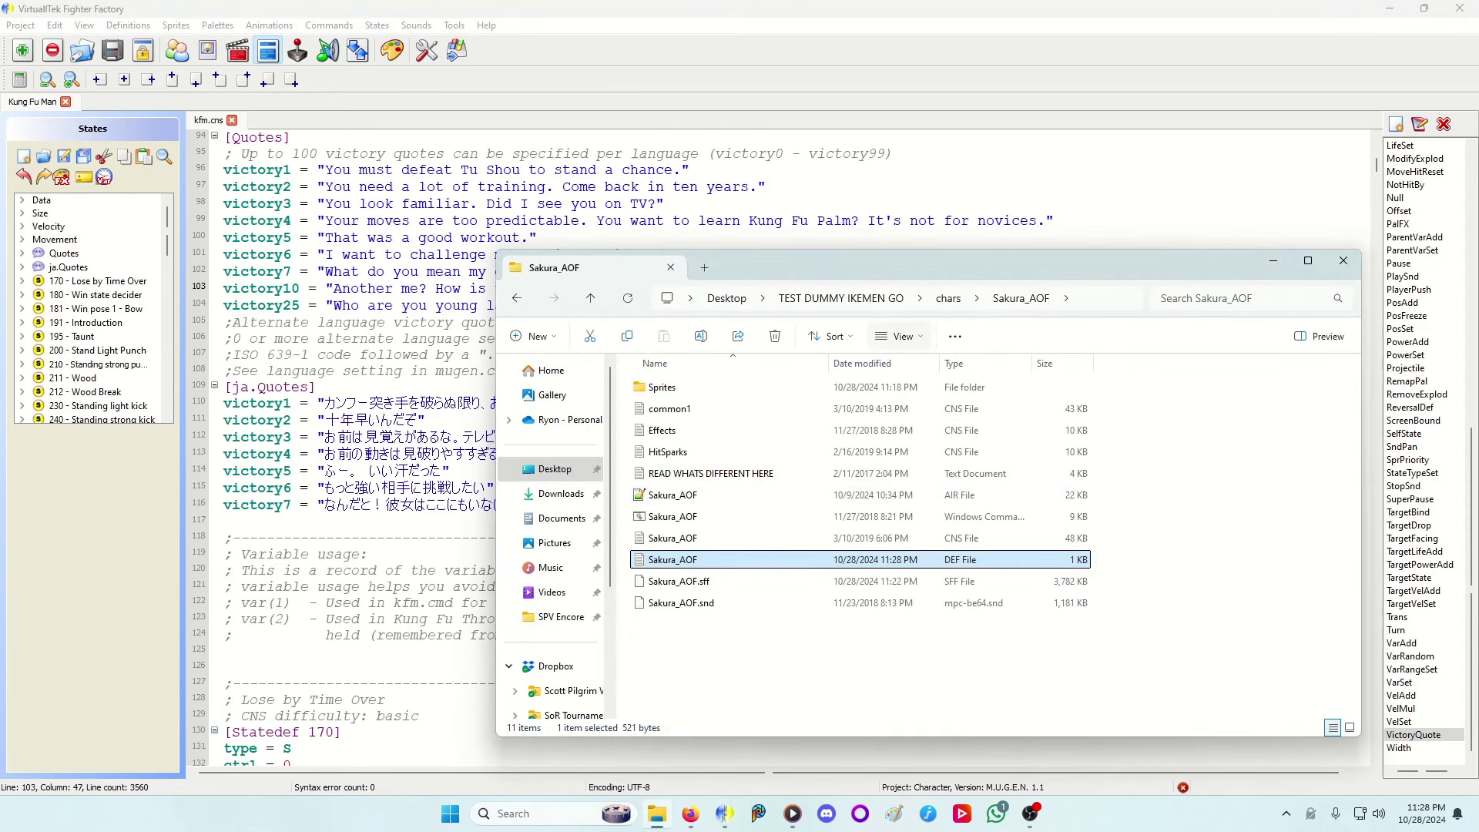
pyautogui.click(840, 298)
pyautogui.click(682, 538)
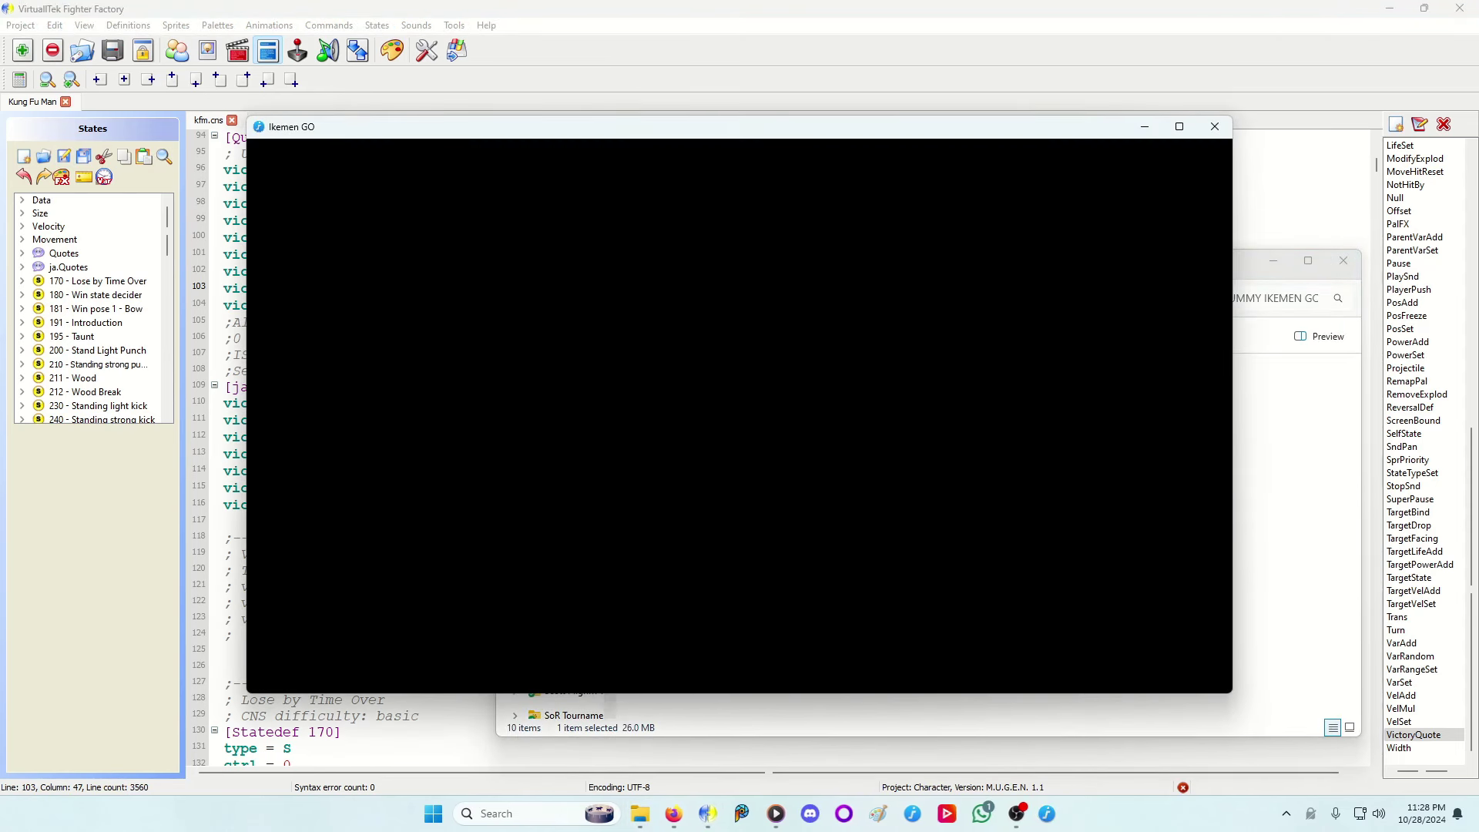
# Step: Beat Sakura with Kung Fu Man in VS mode and view the victory quote
pyautogui.press('Return')
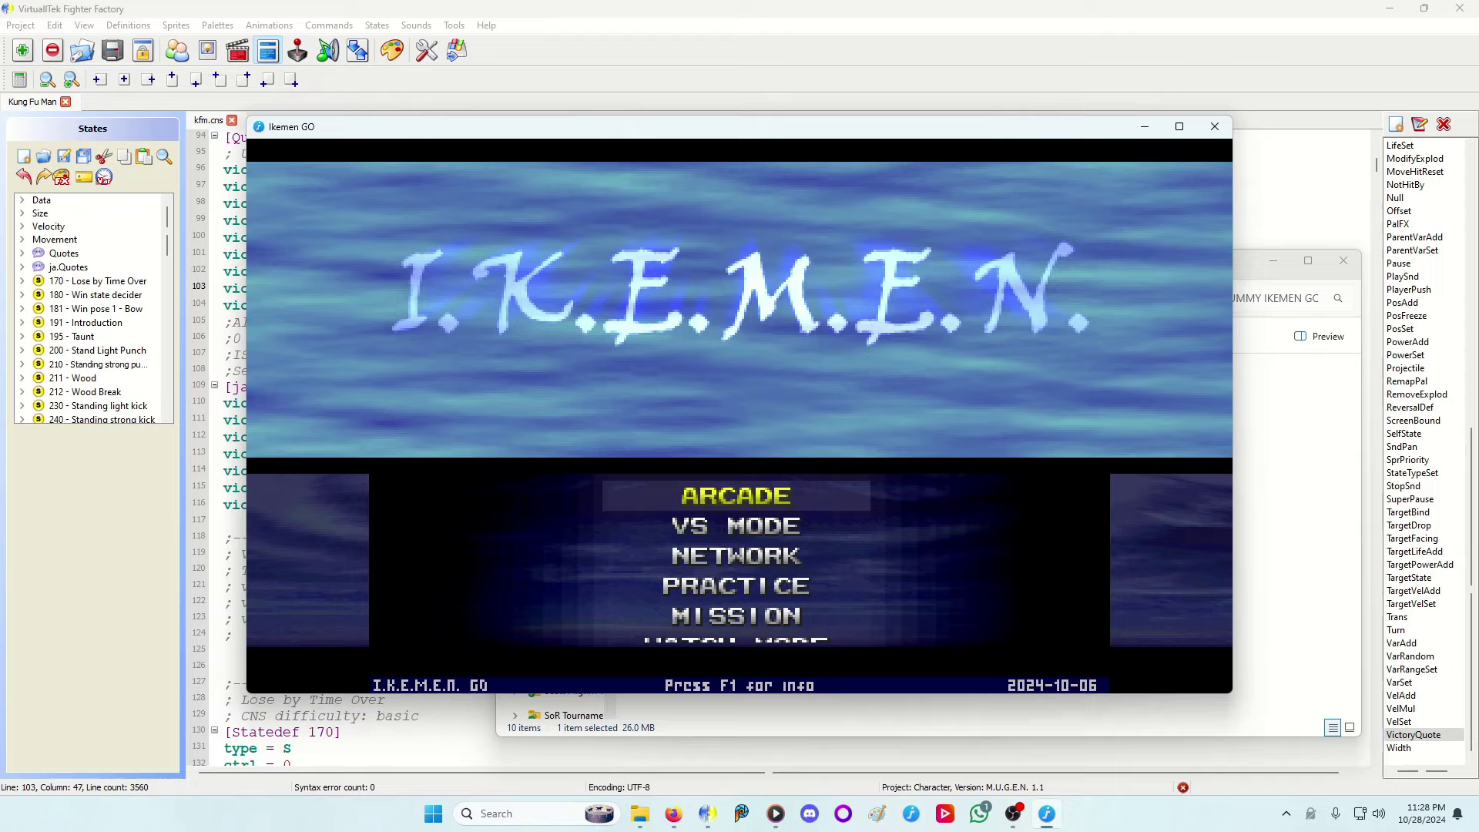
pyautogui.press('Down')
pyautogui.press('Return')
pyautogui.press('Return')
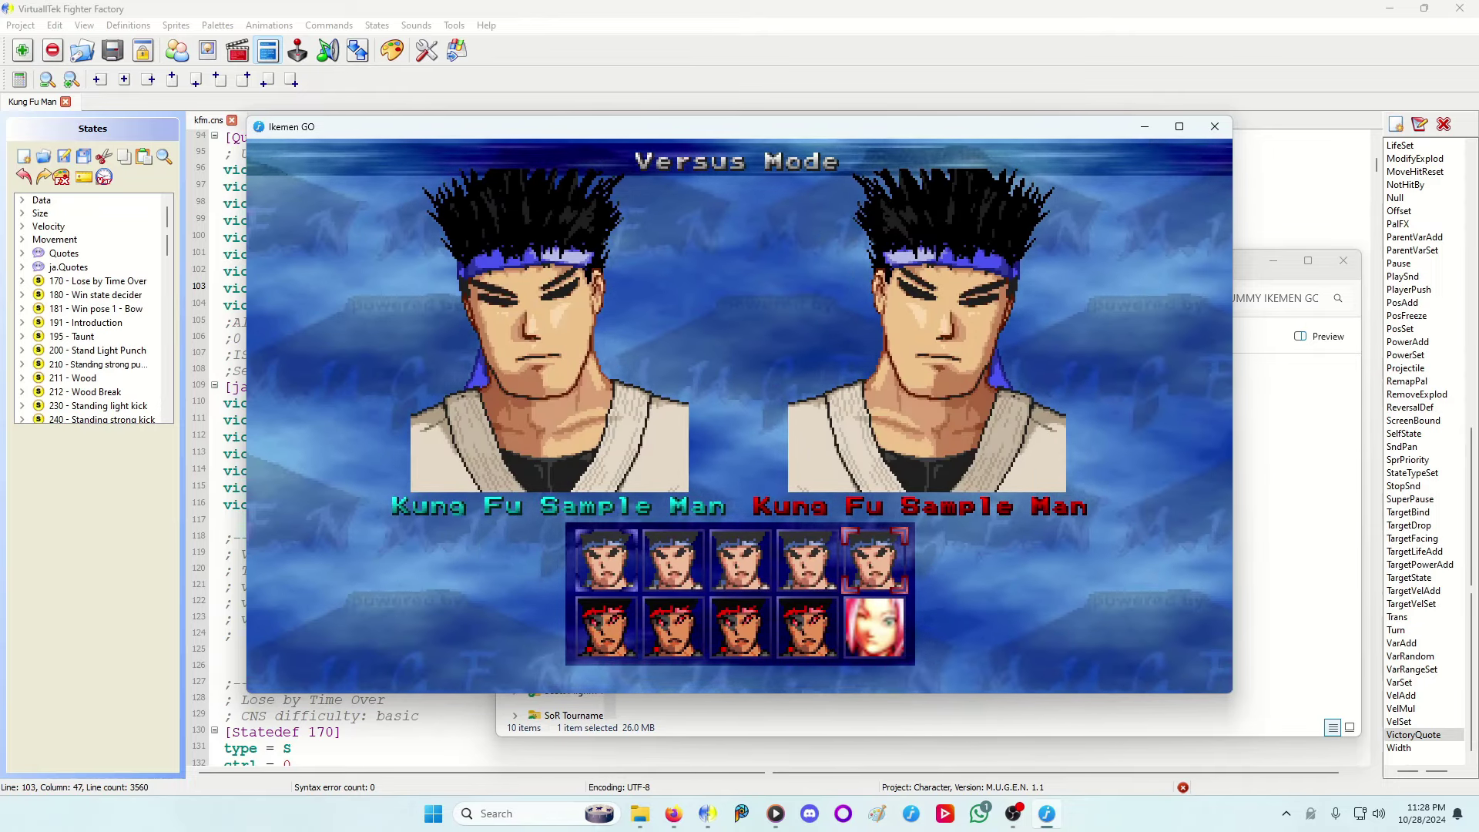
pyautogui.press('Down')
pyautogui.press('Return')
pyautogui.press('Return')
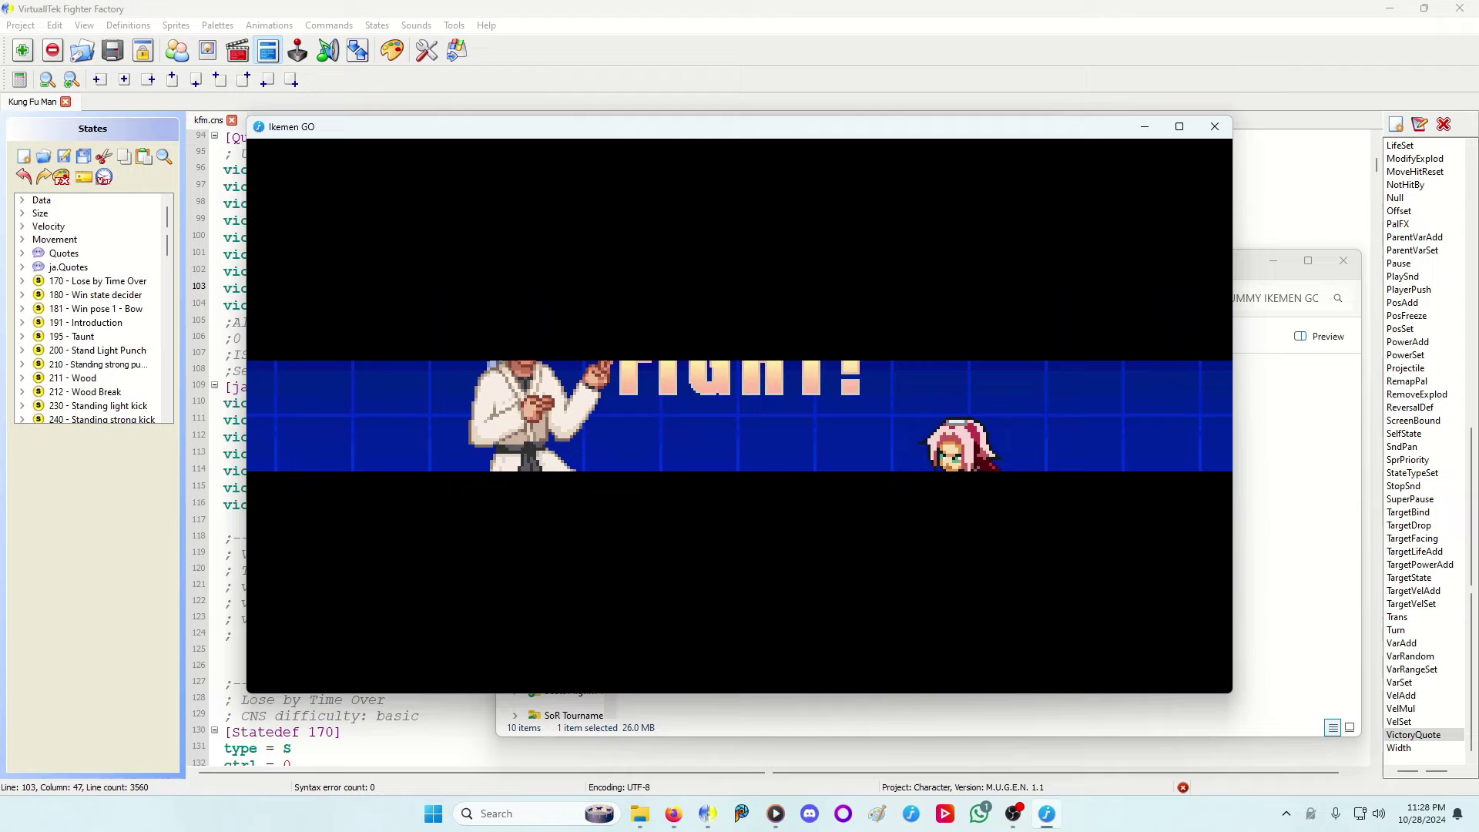
pyautogui.hotkey('ctrl', 'k')
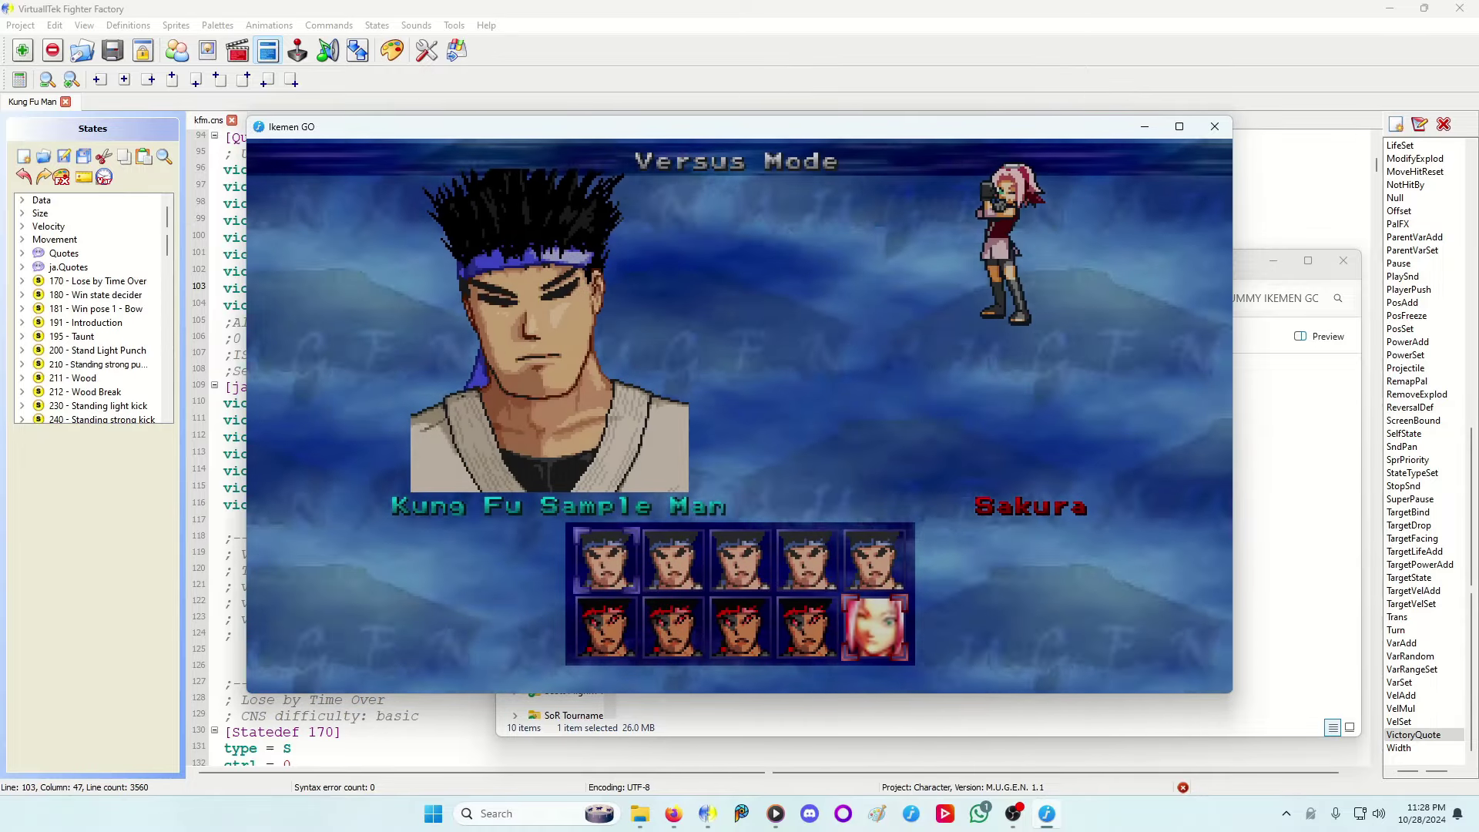
pyautogui.press('Escape')
pyautogui.press('Escape')
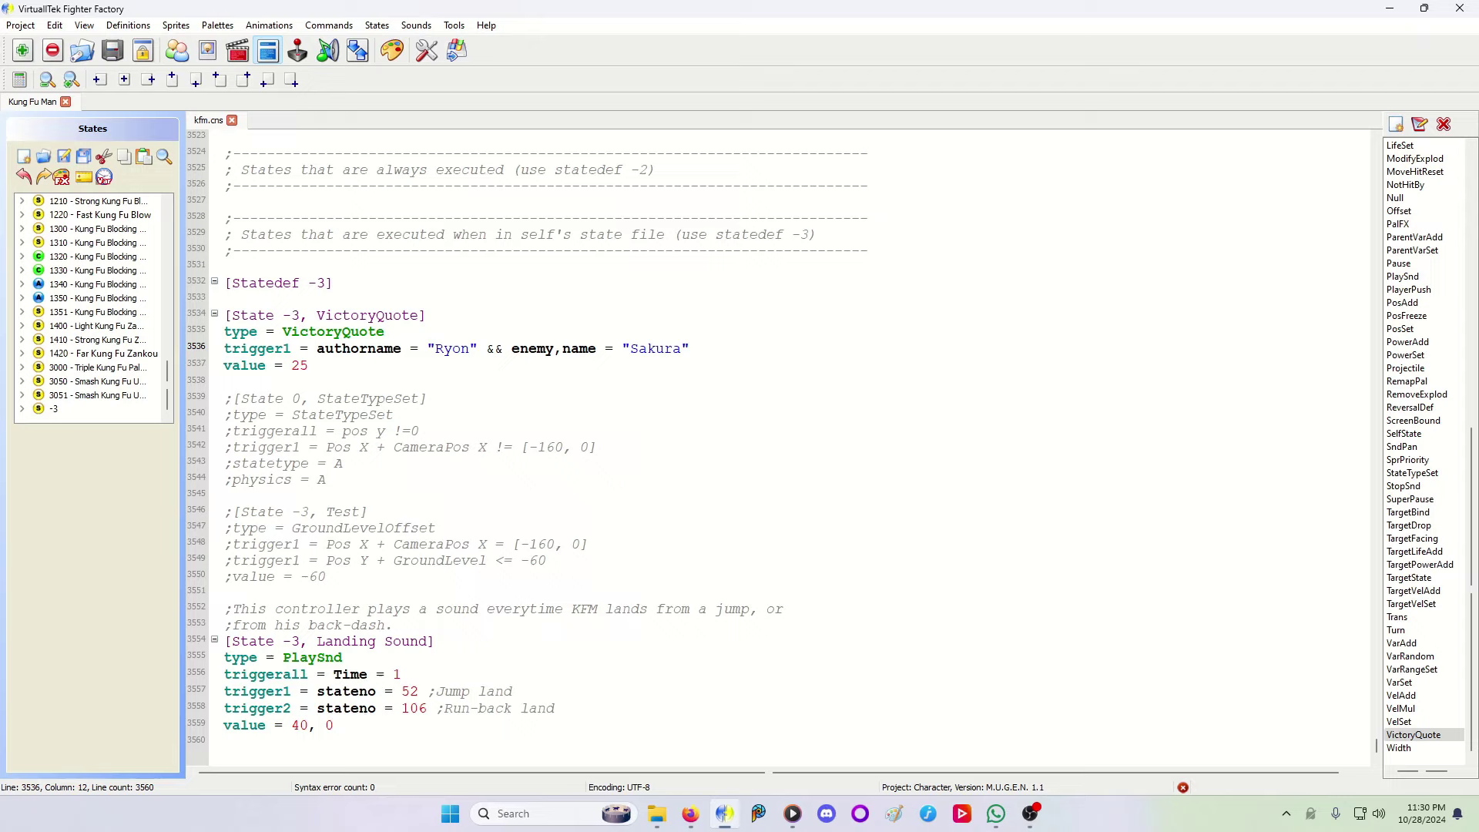
# Step: Make the VictoryQuote trigger read enemy,authorname = "Ryon" && enemy,name = "Sakura", then bring up Ikemen GO's folder
pyautogui.moveTo(317, 348); pyautogui.dragTo(472, 348)
pyautogui.click(472, 348)
pyautogui.hotkey('shift', 'Left')
pyautogui.hotkey('shift', 'Left')
pyautogui.hotkey('shift', 'Left')
pyautogui.hotkey('shift', 'Left')
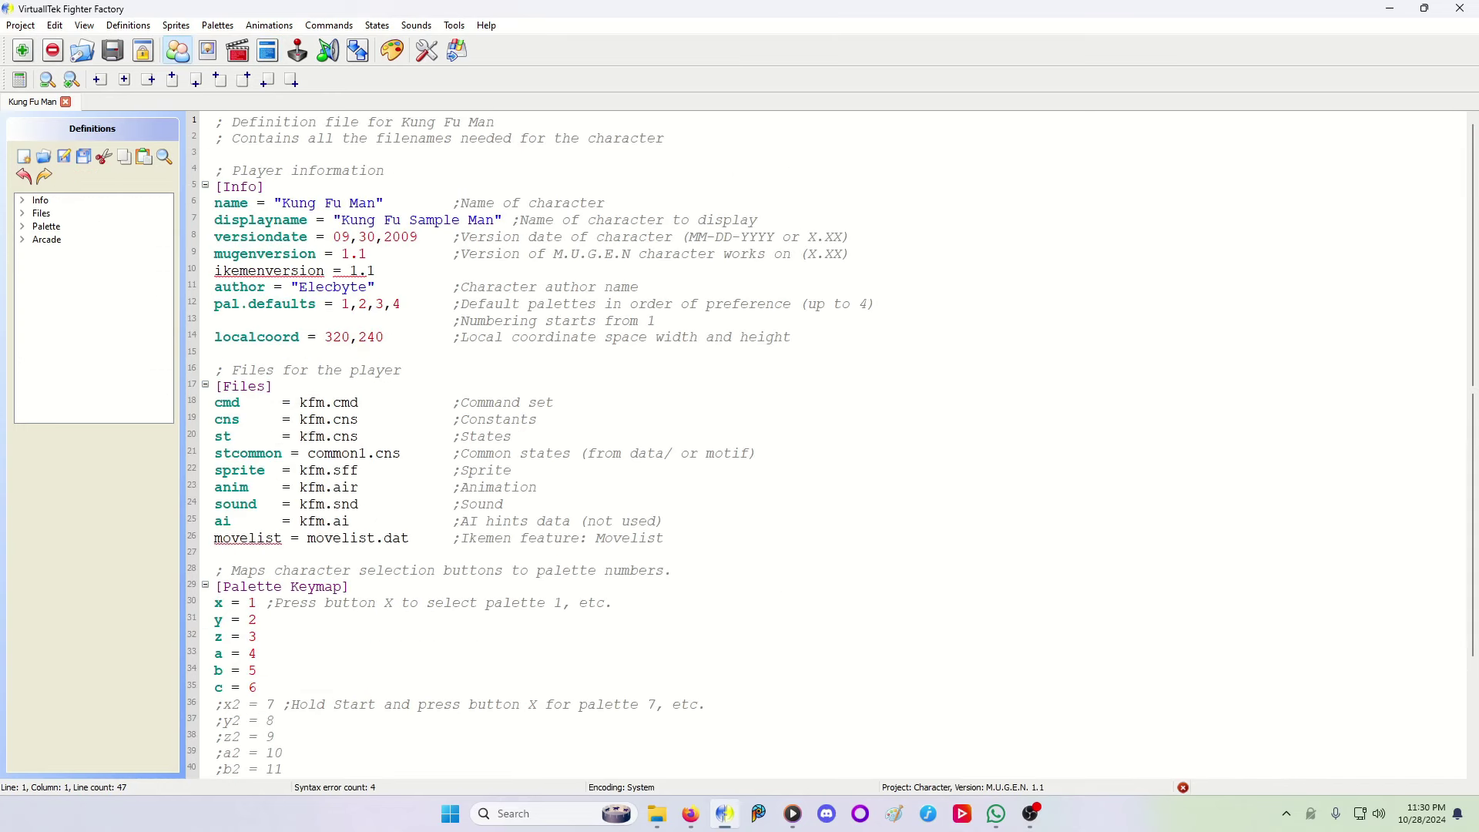
pyautogui.hotkey('shift', 'Left')
pyautogui.hotkey('shift', 'Left')
pyautogui.hotkey('shift', 'Left')
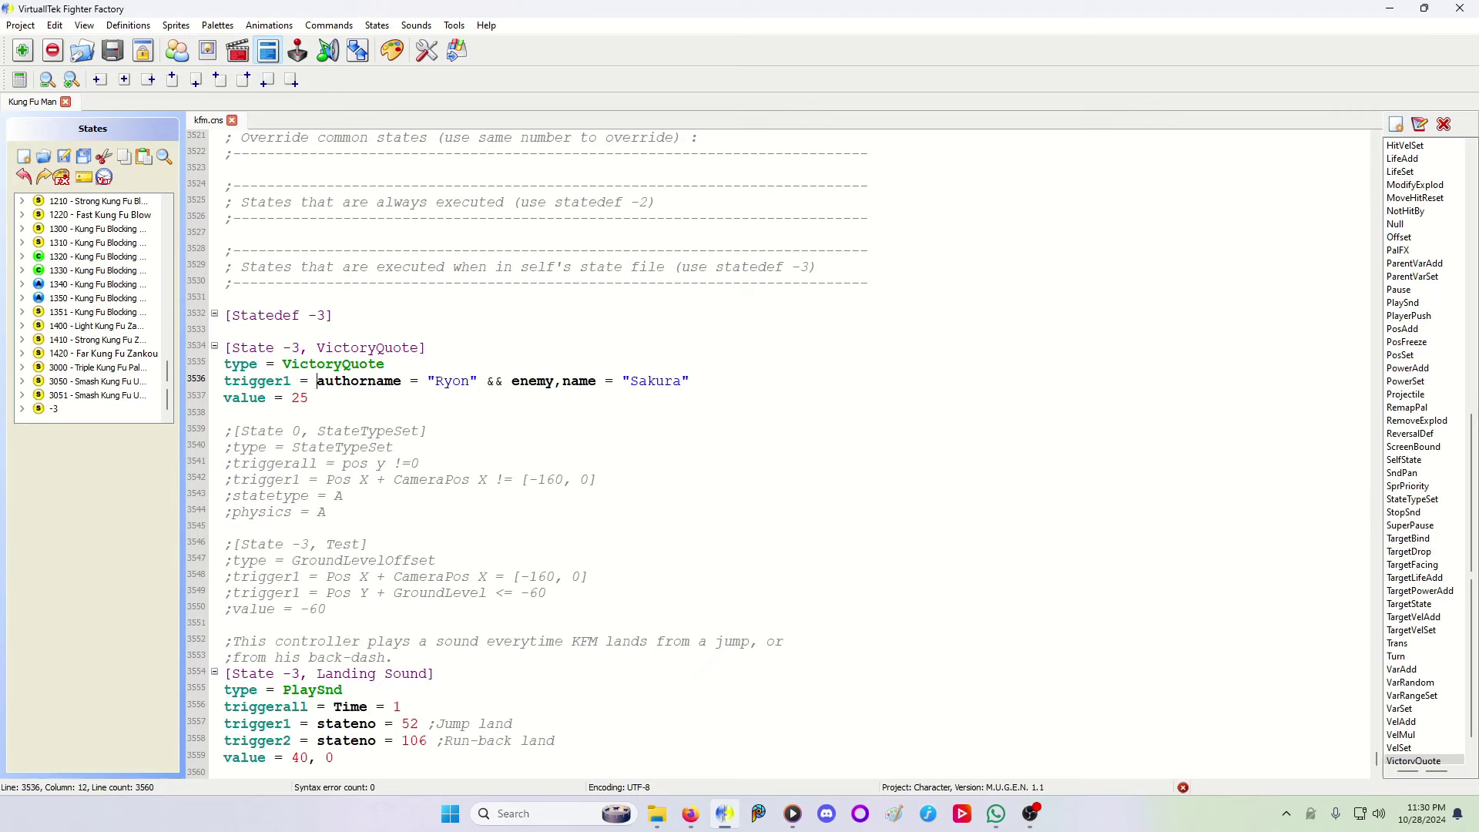
pyautogui.write('enemy,')
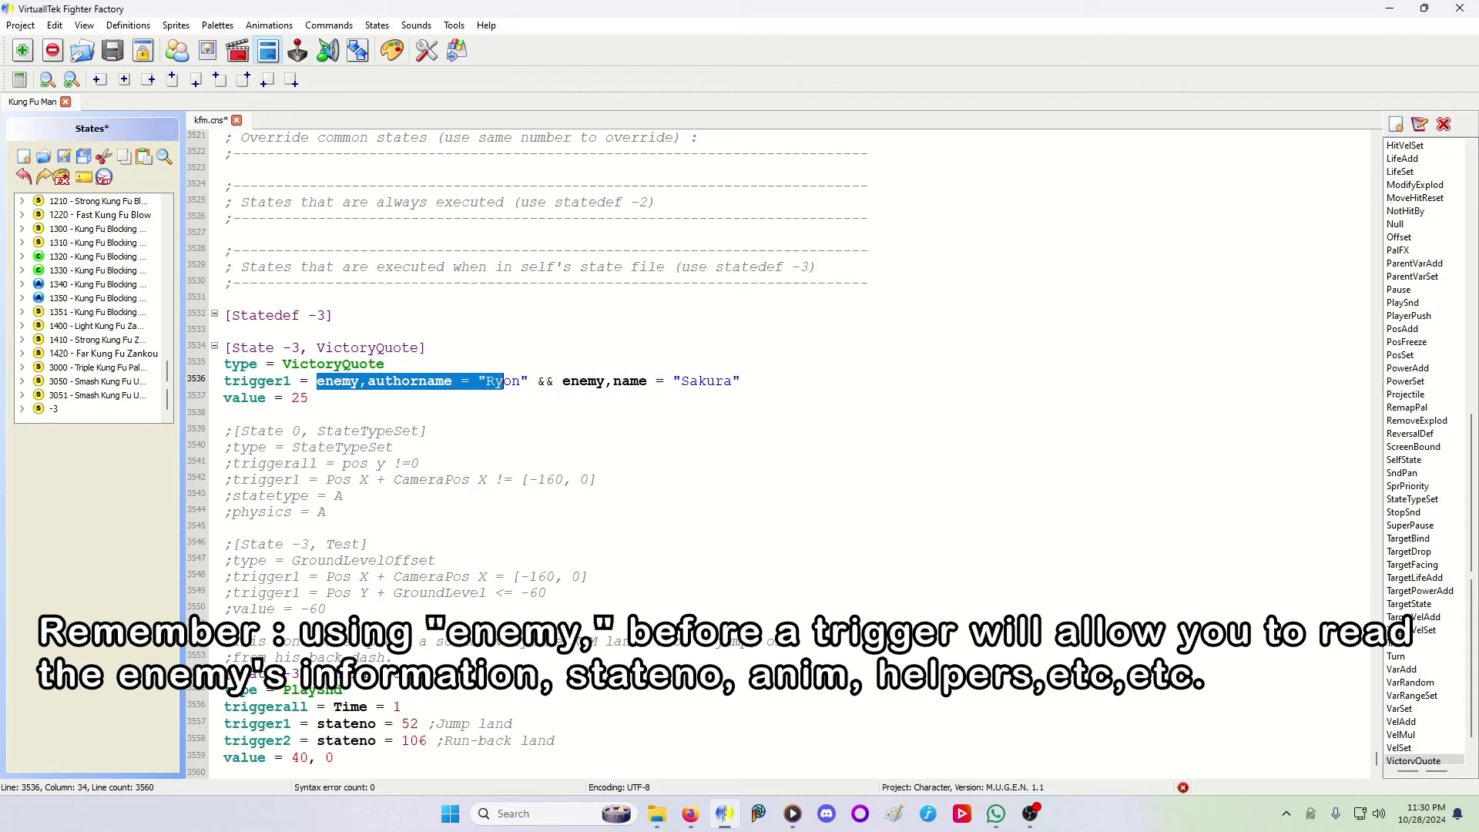
pyautogui.moveTo(315, 381); pyautogui.dragTo(739, 380)
pyautogui.click(630, 380)
pyautogui.click(654, 814)
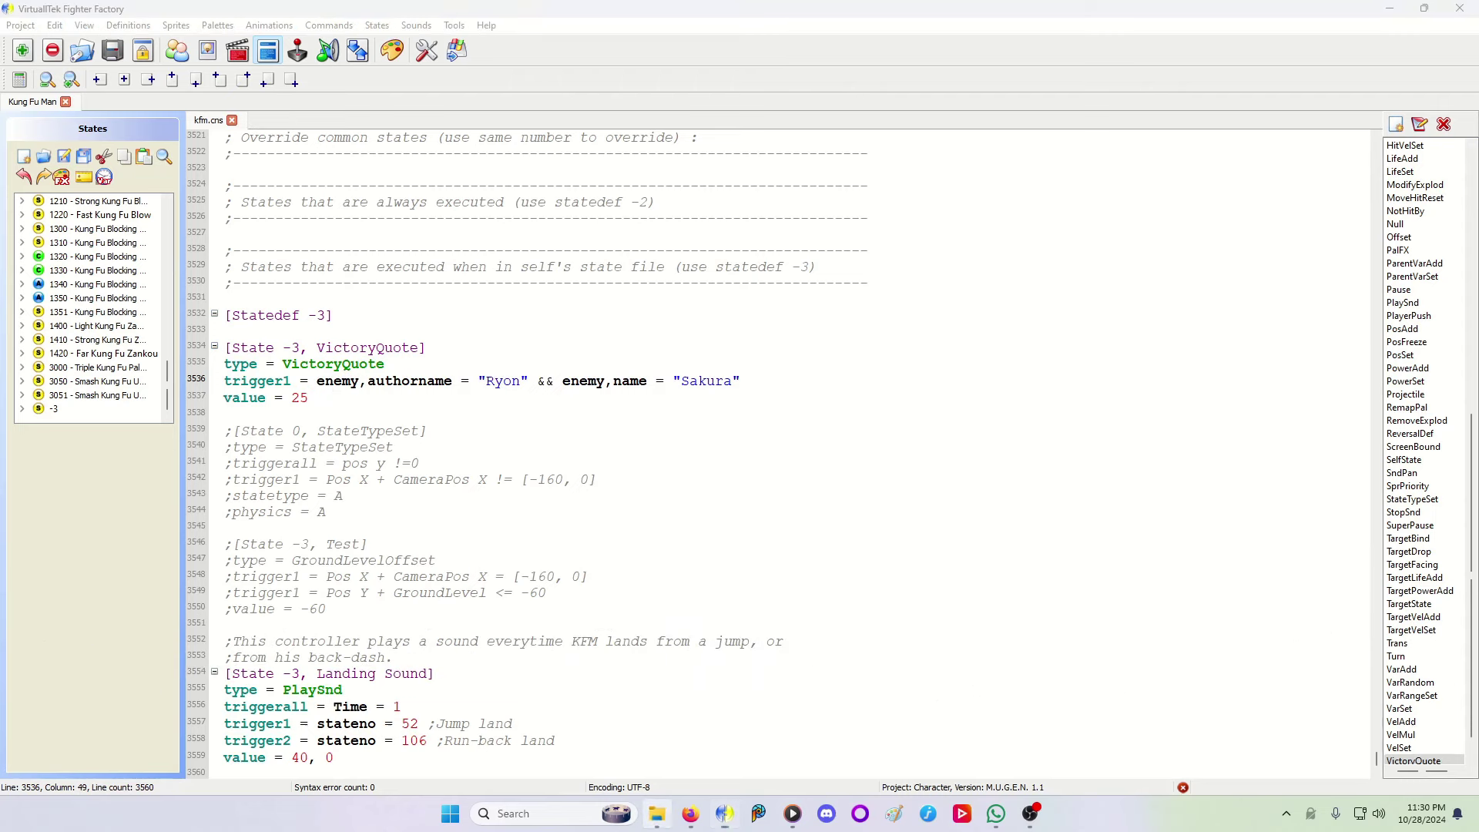
# Step: Launch Ikemen GO and set up a 1P VS 2P match of Kung Fu Man against Sakura
pyautogui.doubleClick(672, 537)
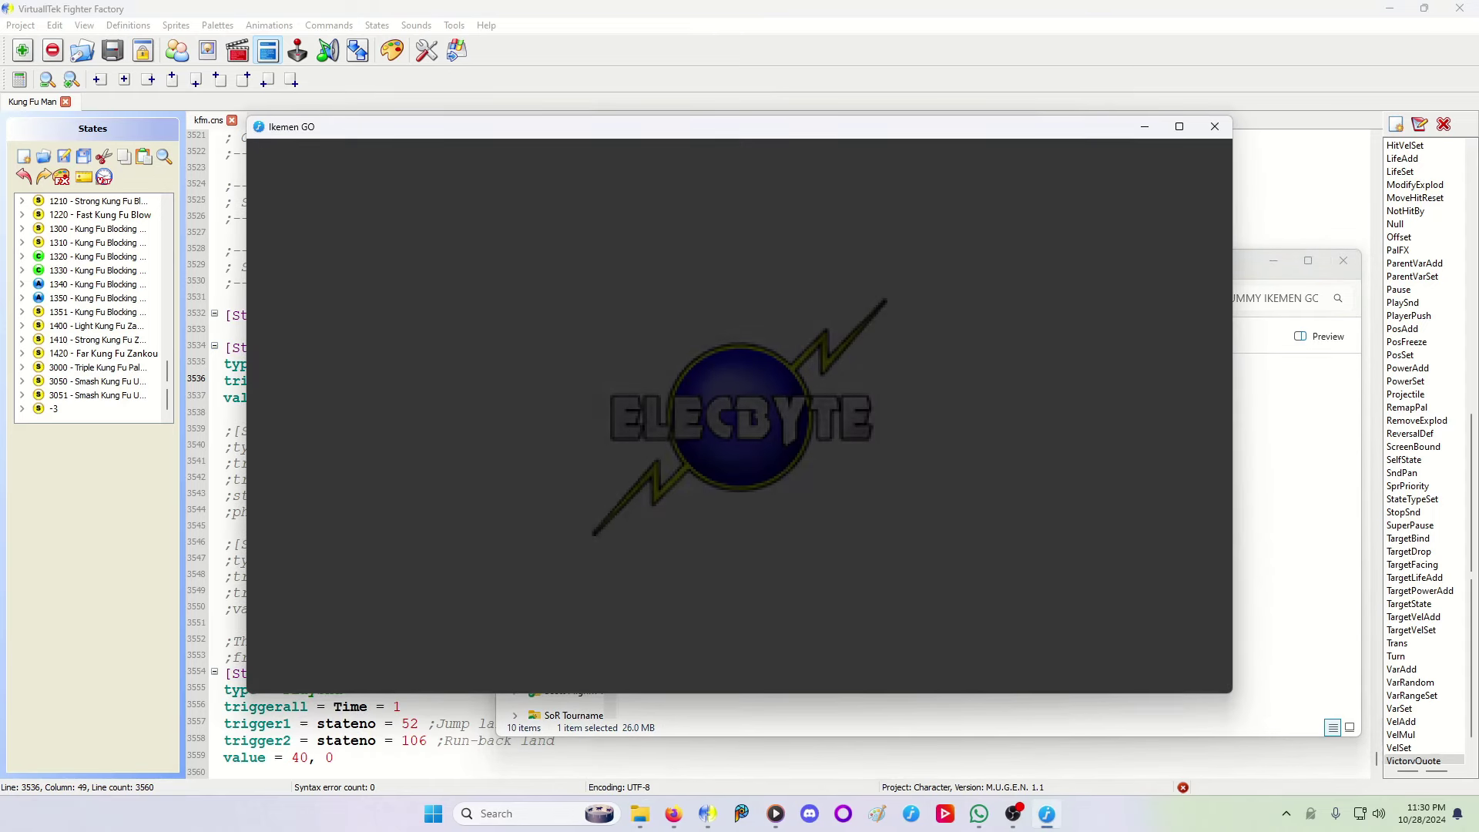
pyautogui.press('Escape')
pyautogui.press('Down')
pyautogui.press('Return')
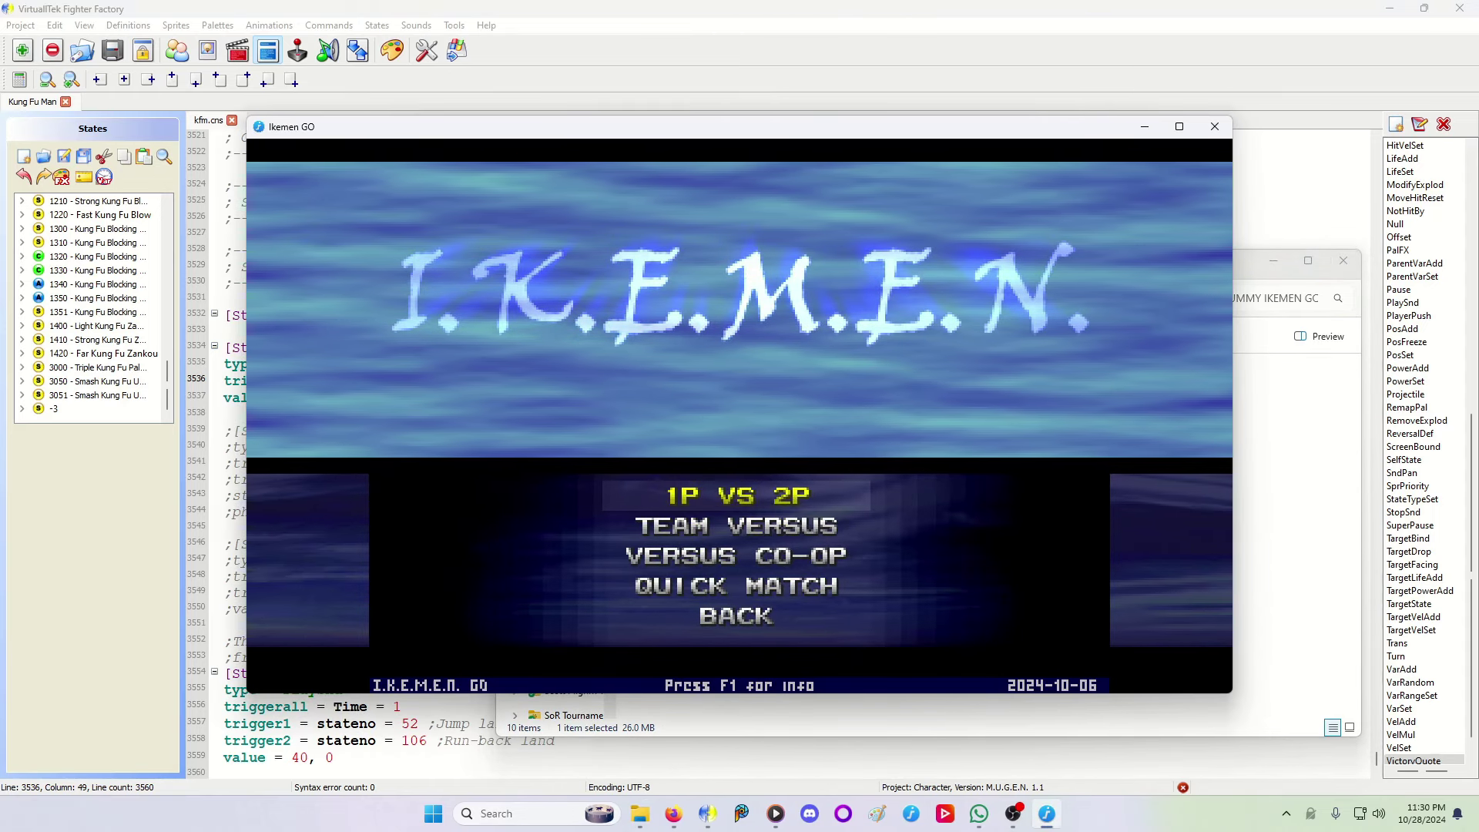
pyautogui.press('Return')
pyautogui.press('Down')
pyautogui.press('Return')
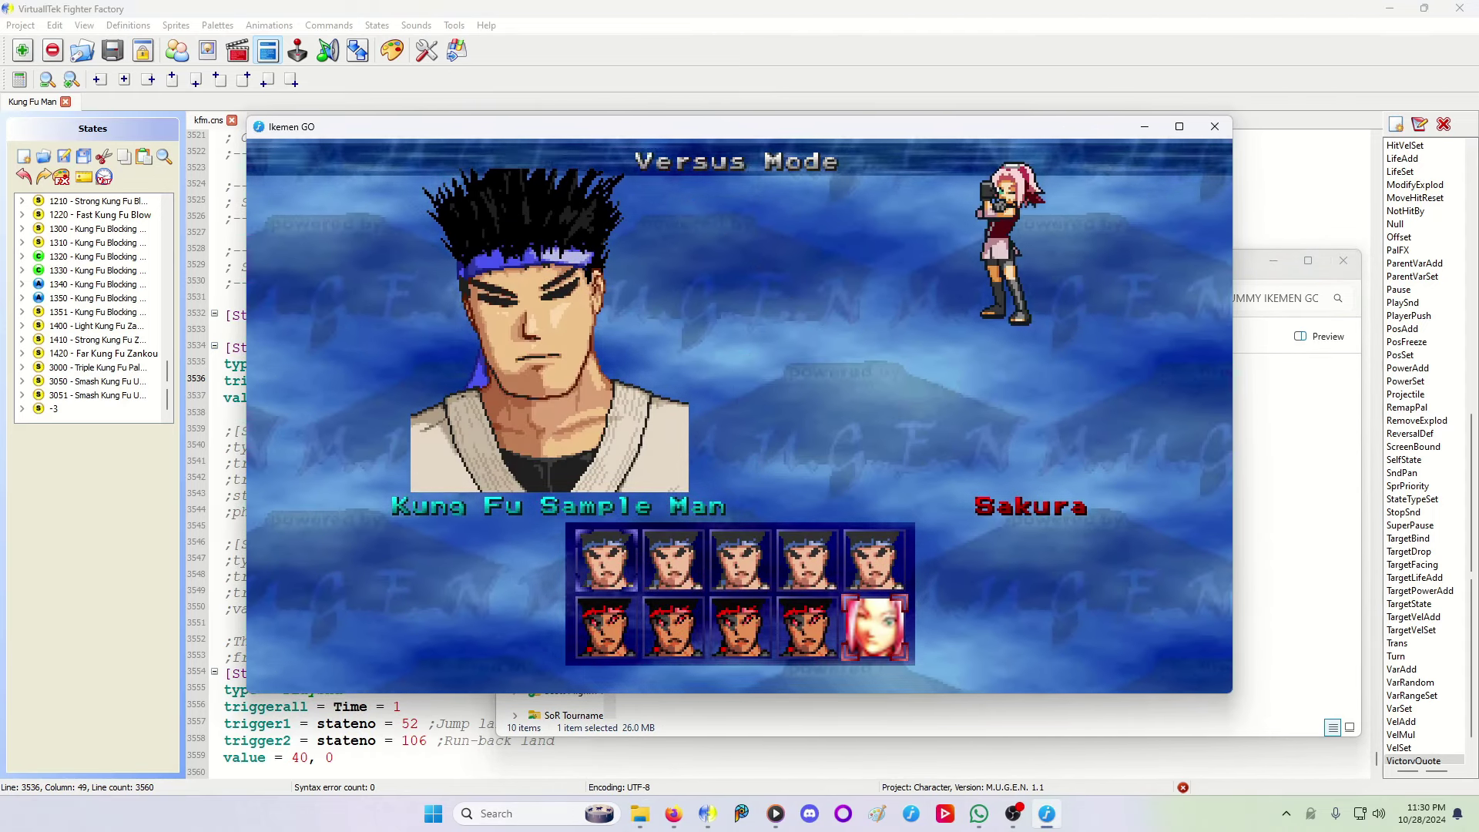
# Step: Start the match, knock Sakura out to see the victory quote, then close the game
pyautogui.press('Return')
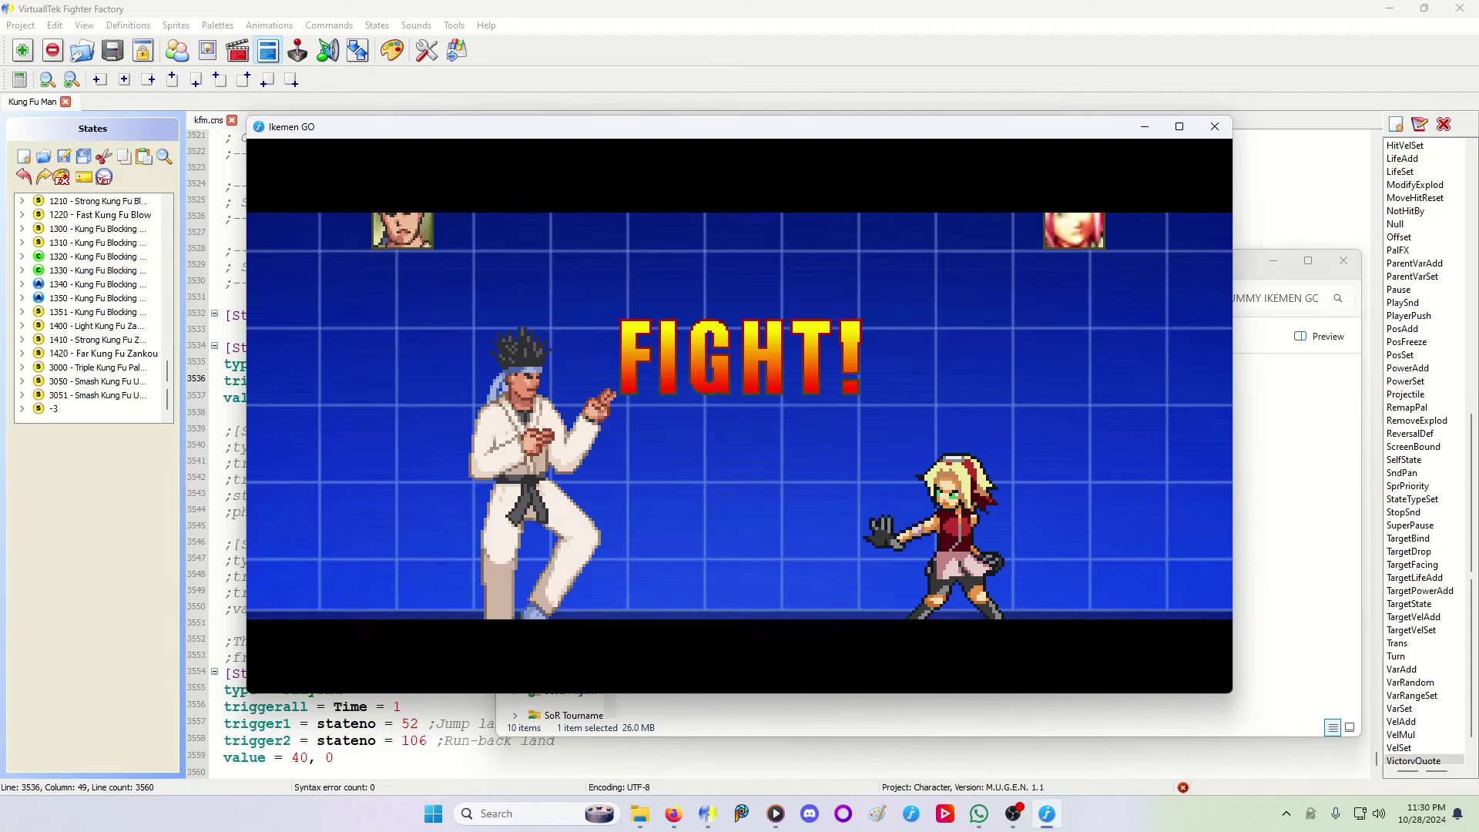
pyautogui.press('F1')
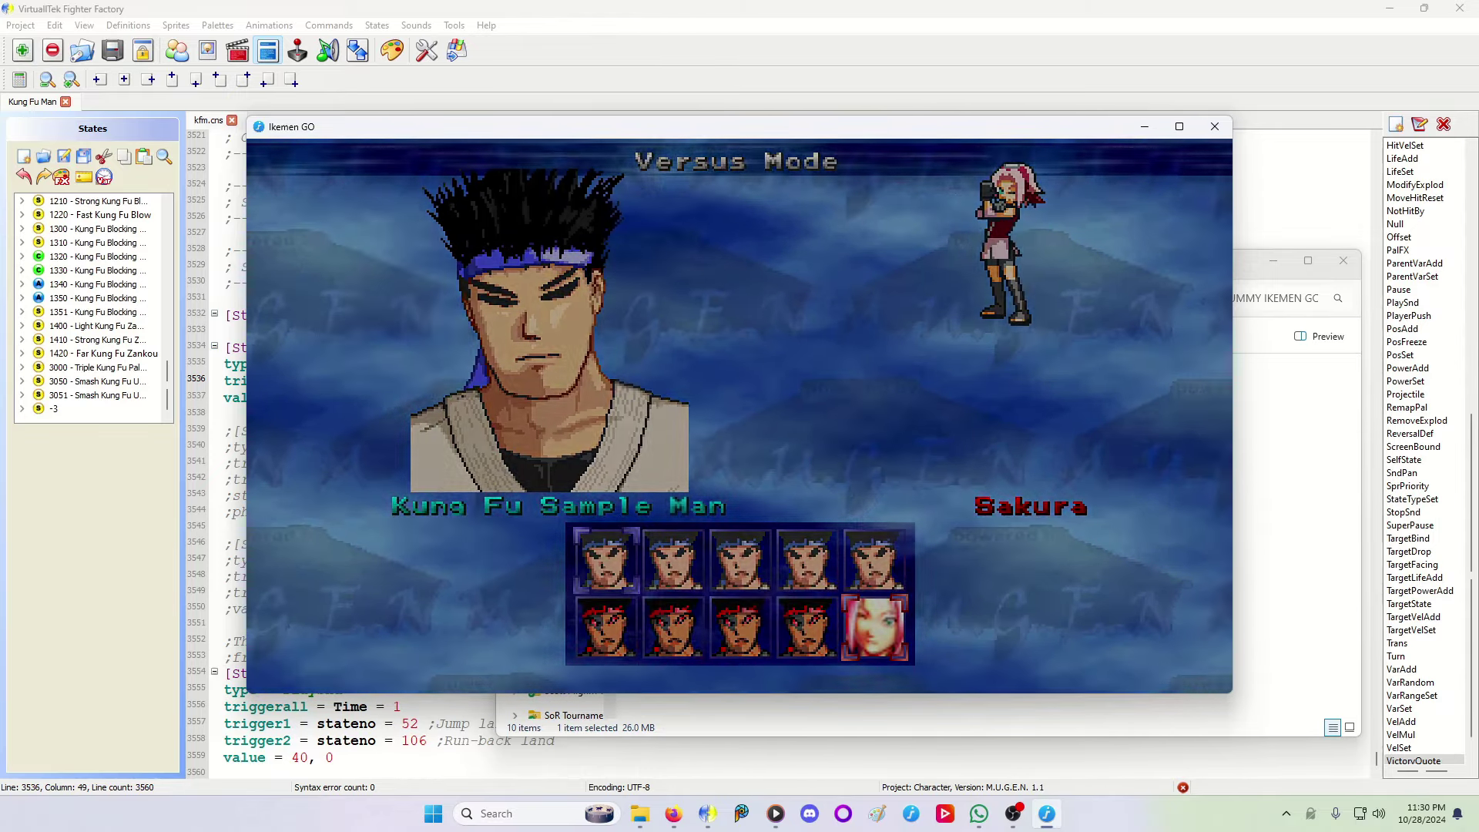
pyautogui.press('Escape')
pyautogui.press('Escape')
pyautogui.click(723, 814)
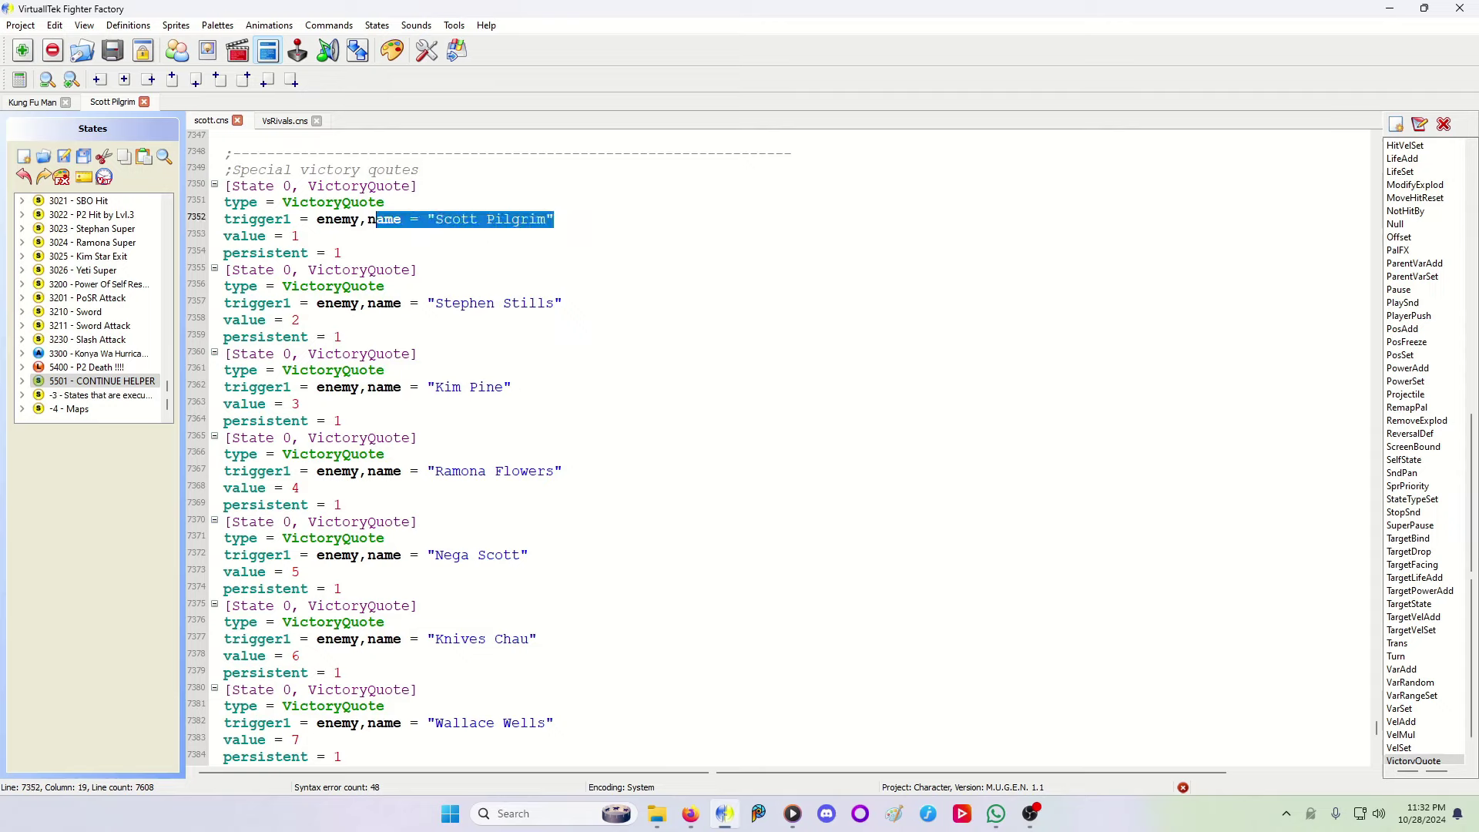
# Step: Highlight and inspect the Scott Pilgrim name check in scott.cns's VictoryQuote trigger
pyautogui.moveTo(555, 218); pyautogui.dragTo(323, 218)
pyautogui.click(298, 235)
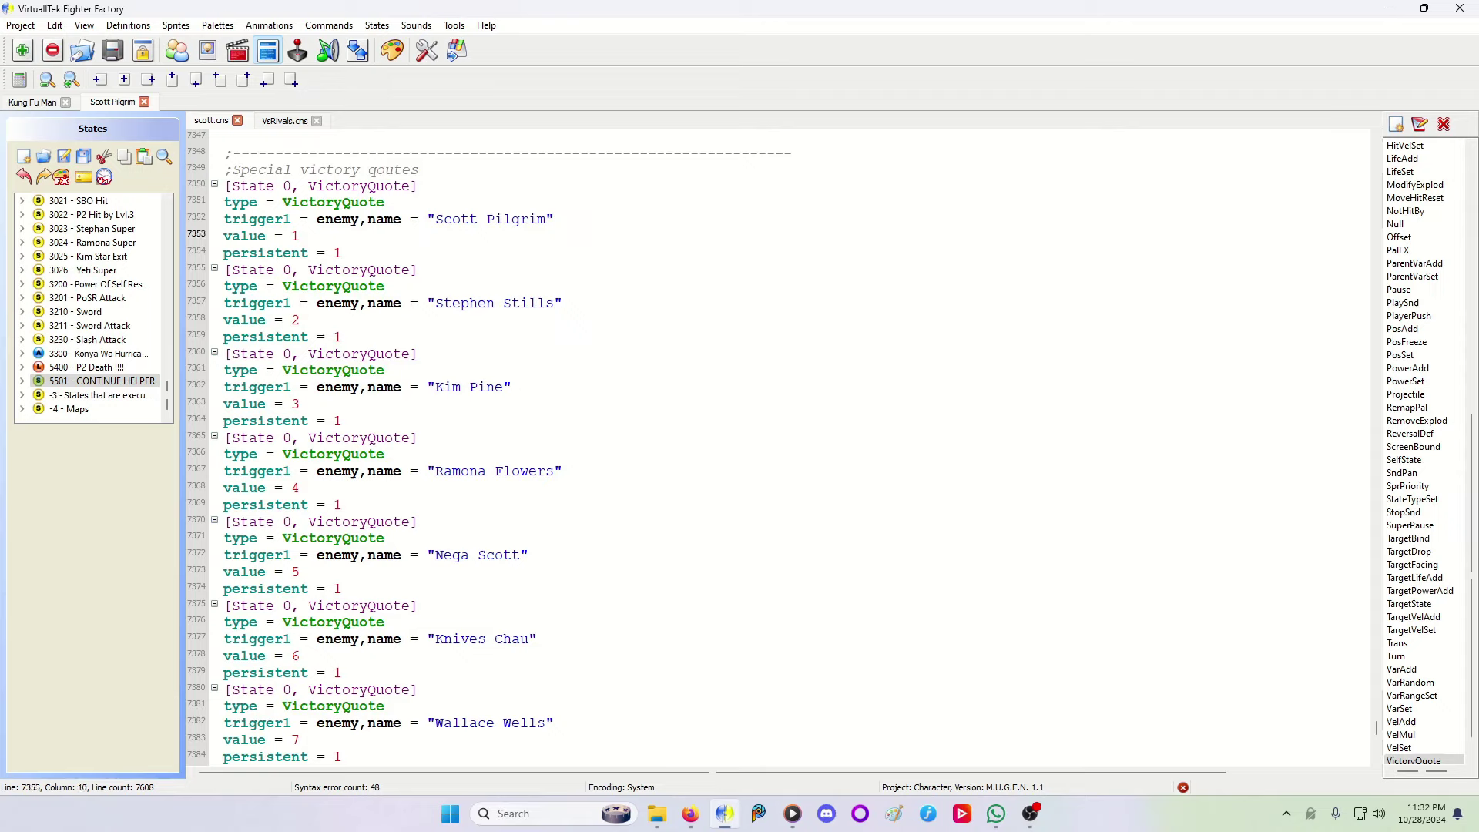
pyautogui.scroll(-4, 775, 451)
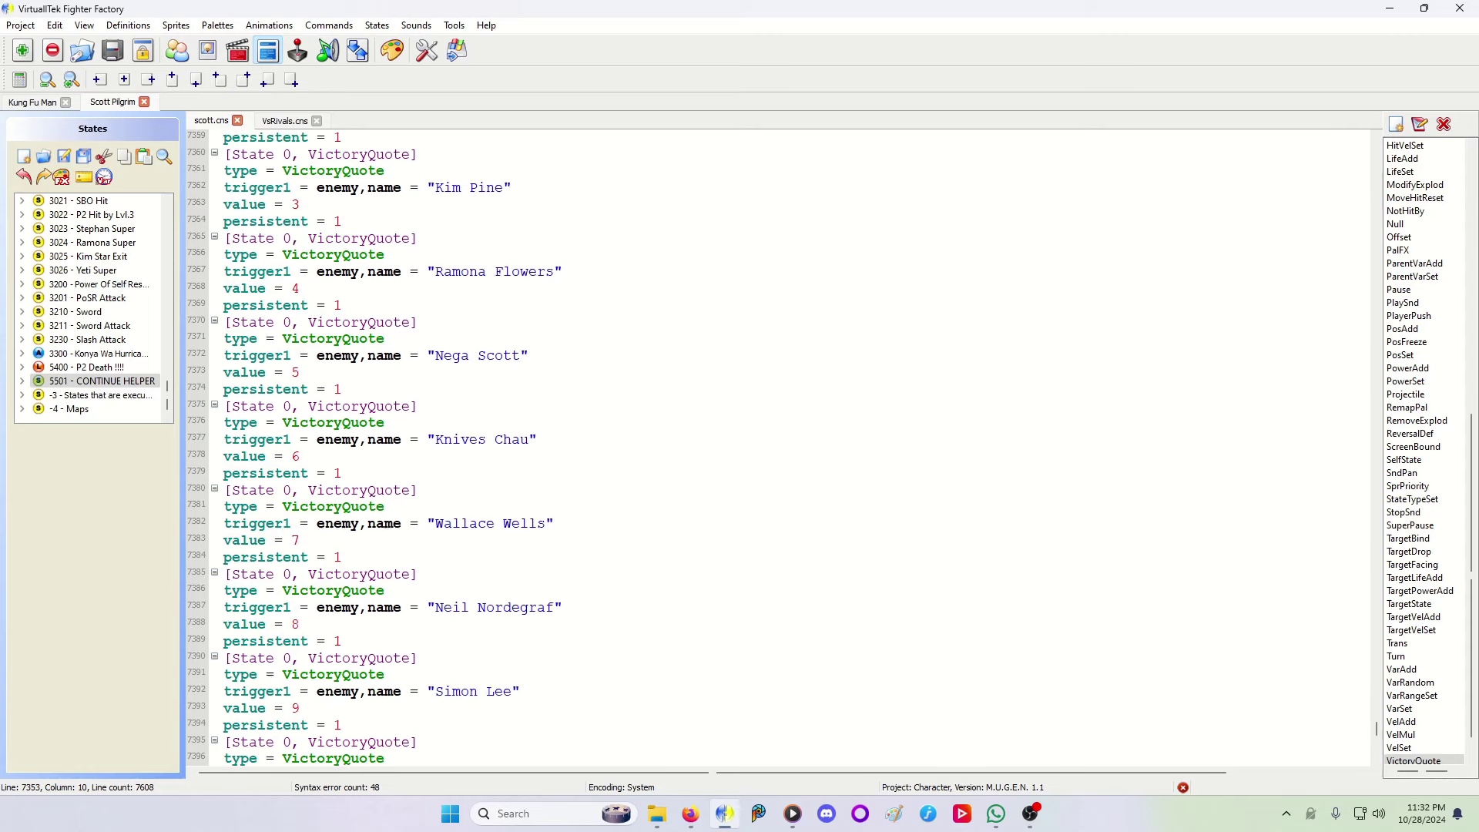
pyautogui.scroll(-4, 775, 450)
pyautogui.scroll(-5, 774, 451)
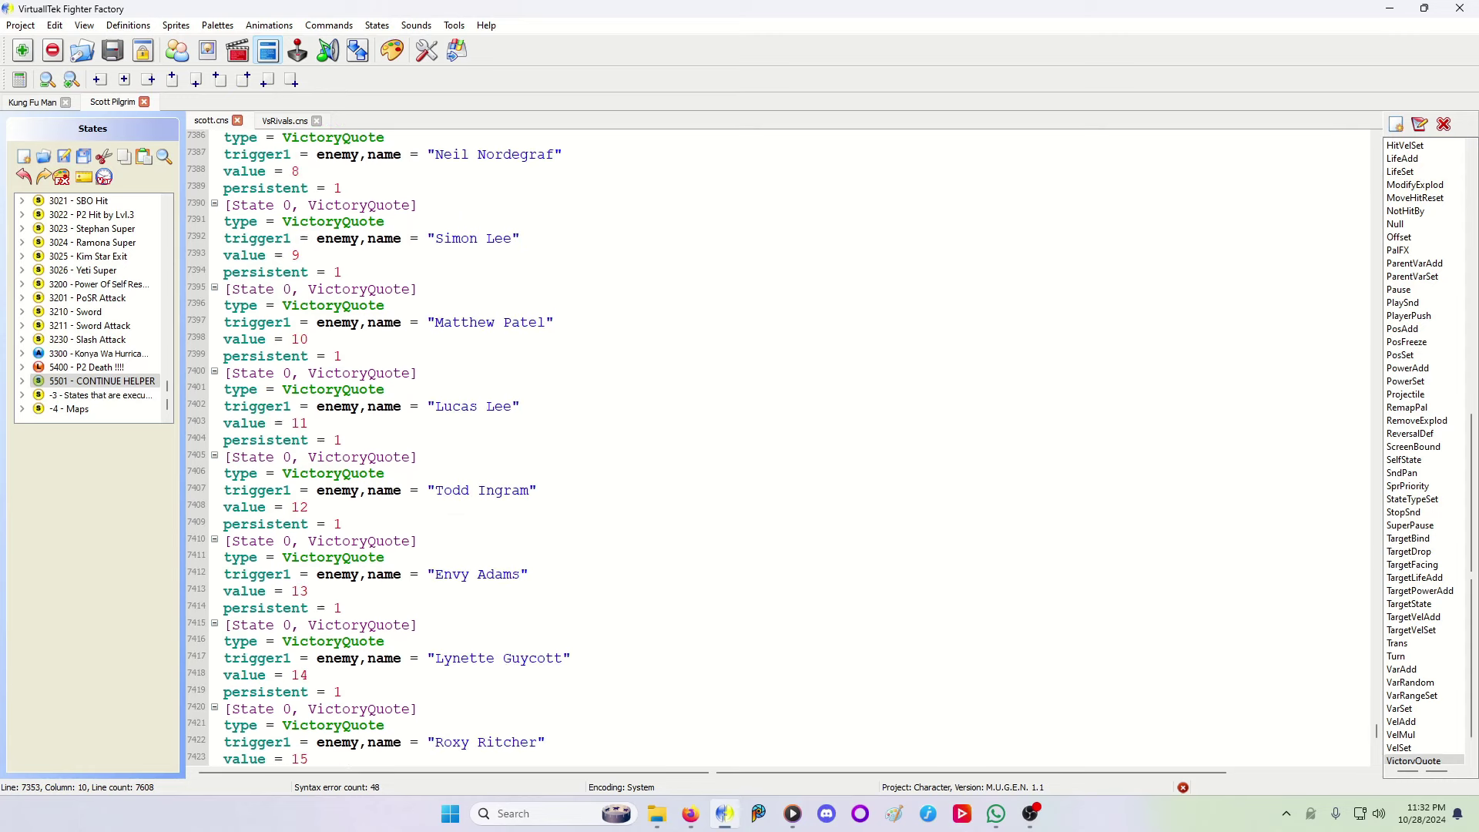
pyautogui.scroll(5, 774, 452)
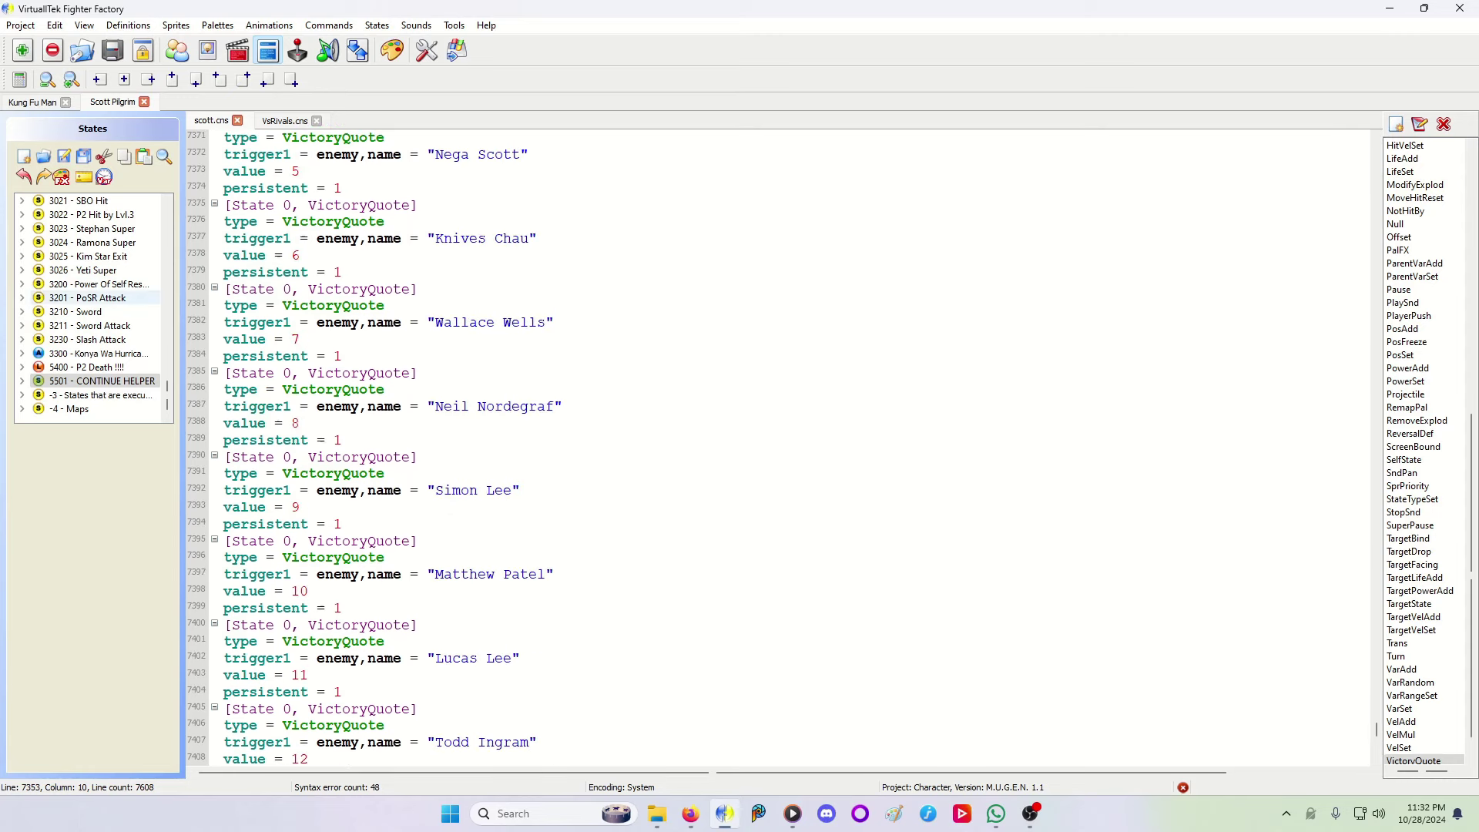
pyautogui.scroll(5, 93, 307)
pyautogui.scroll(5, 92, 306)
pyautogui.scroll(5, 92, 306)
pyautogui.scroll(5, 93, 306)
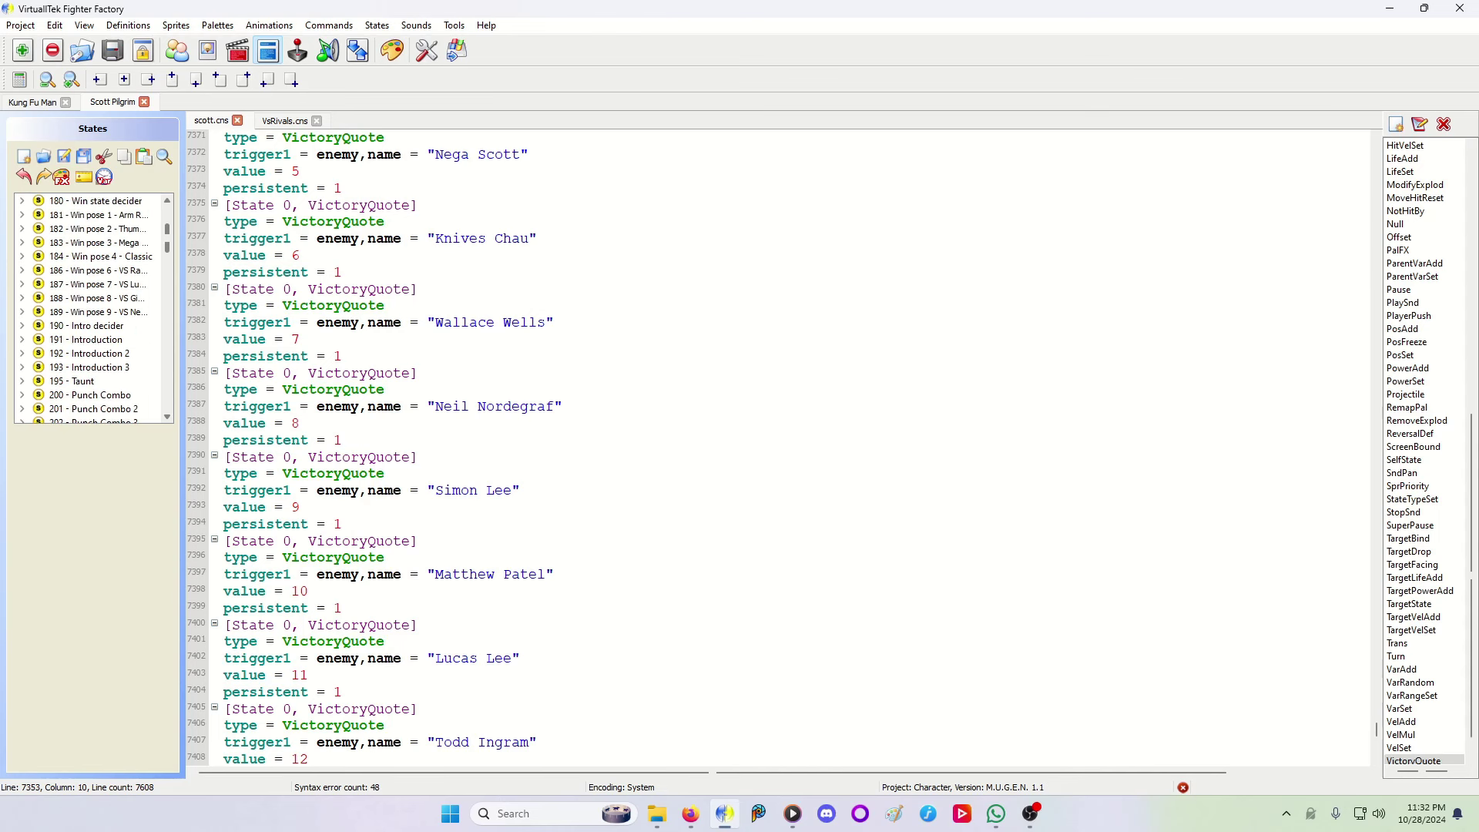
pyautogui.scroll(5, 94, 306)
# Step: Jump to scott.cns's [Quotes] section listing the victory1 through victory37 lines
pyautogui.click(64, 253)
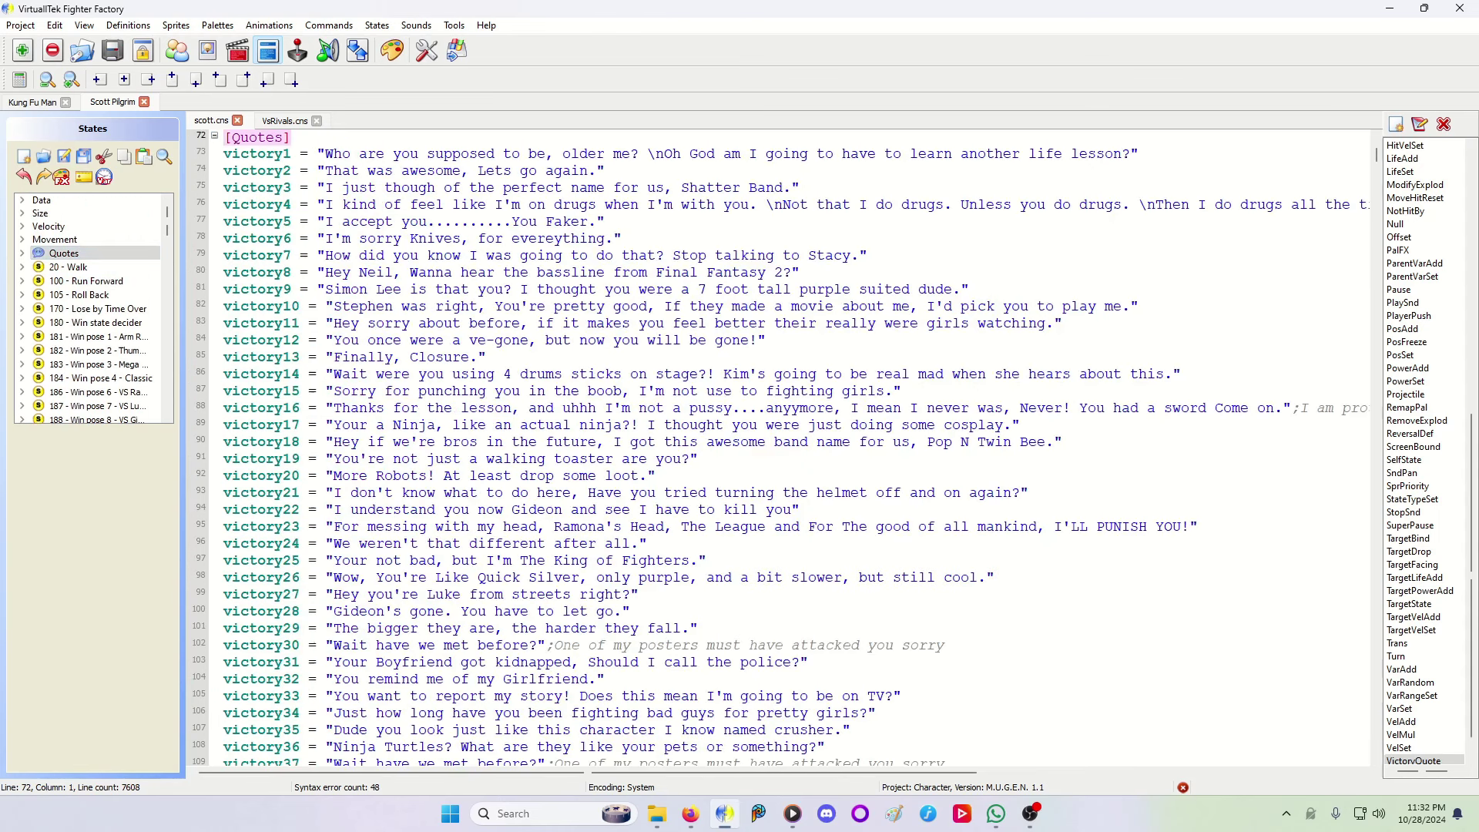
pyautogui.scroll(2, 774, 451)
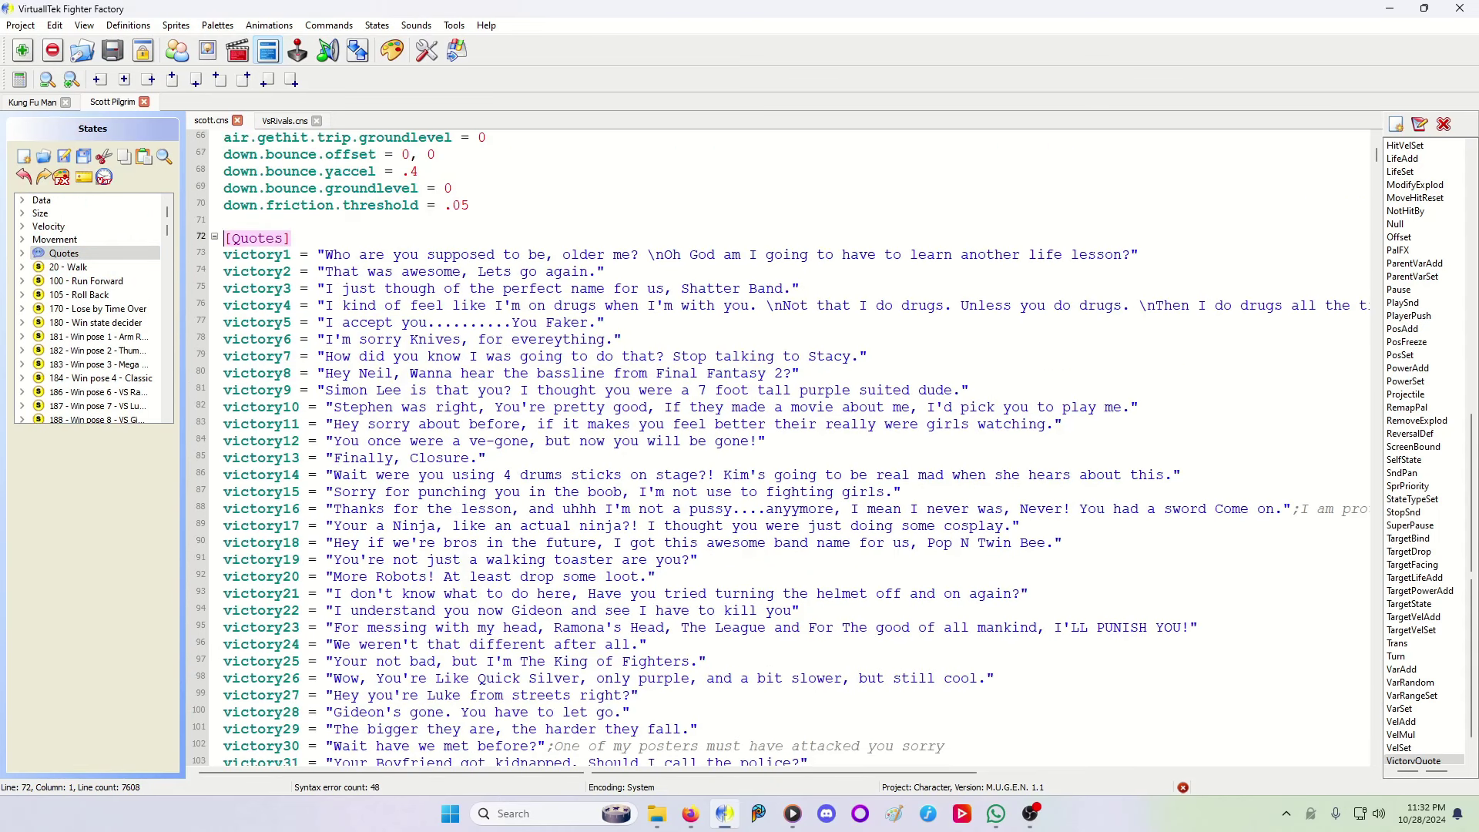